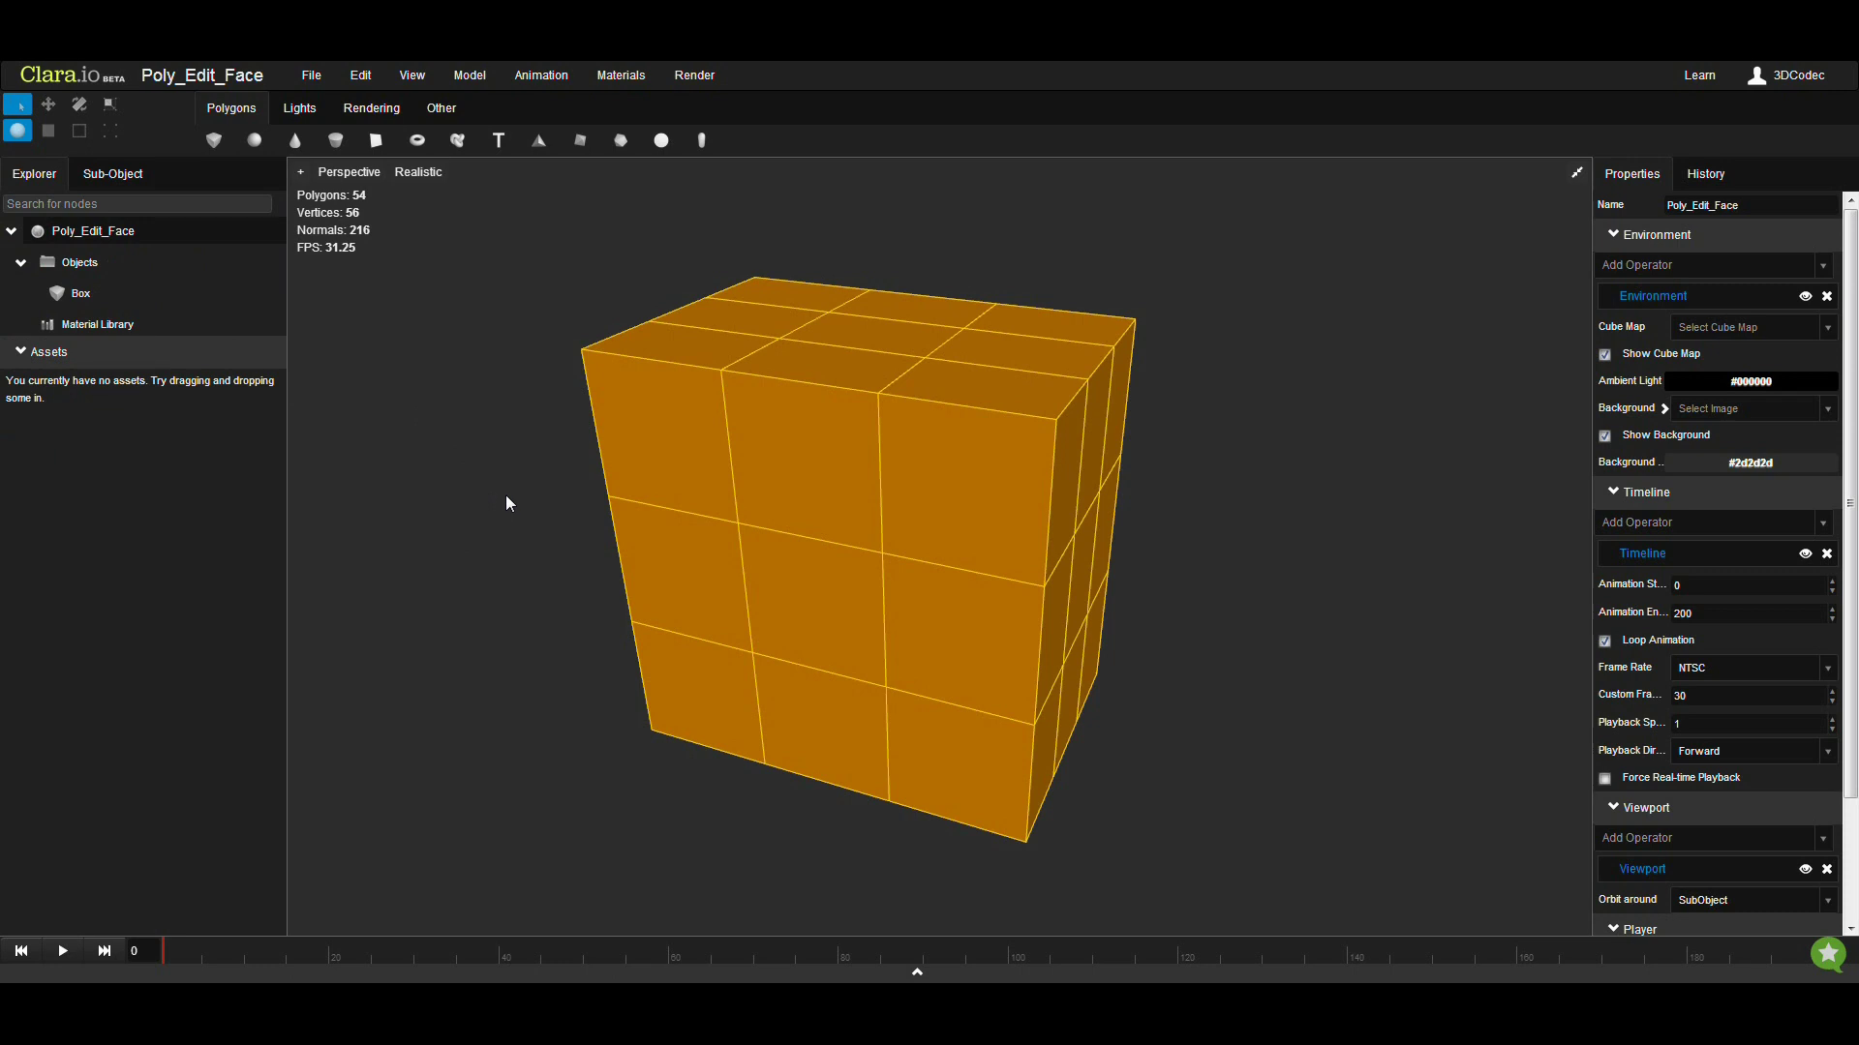
# Select the box and switch to face selection with its sub-object editing tools open
pyautogui.moveTo(539, 512); pyautogui.dragTo(601, 514, button='middle')
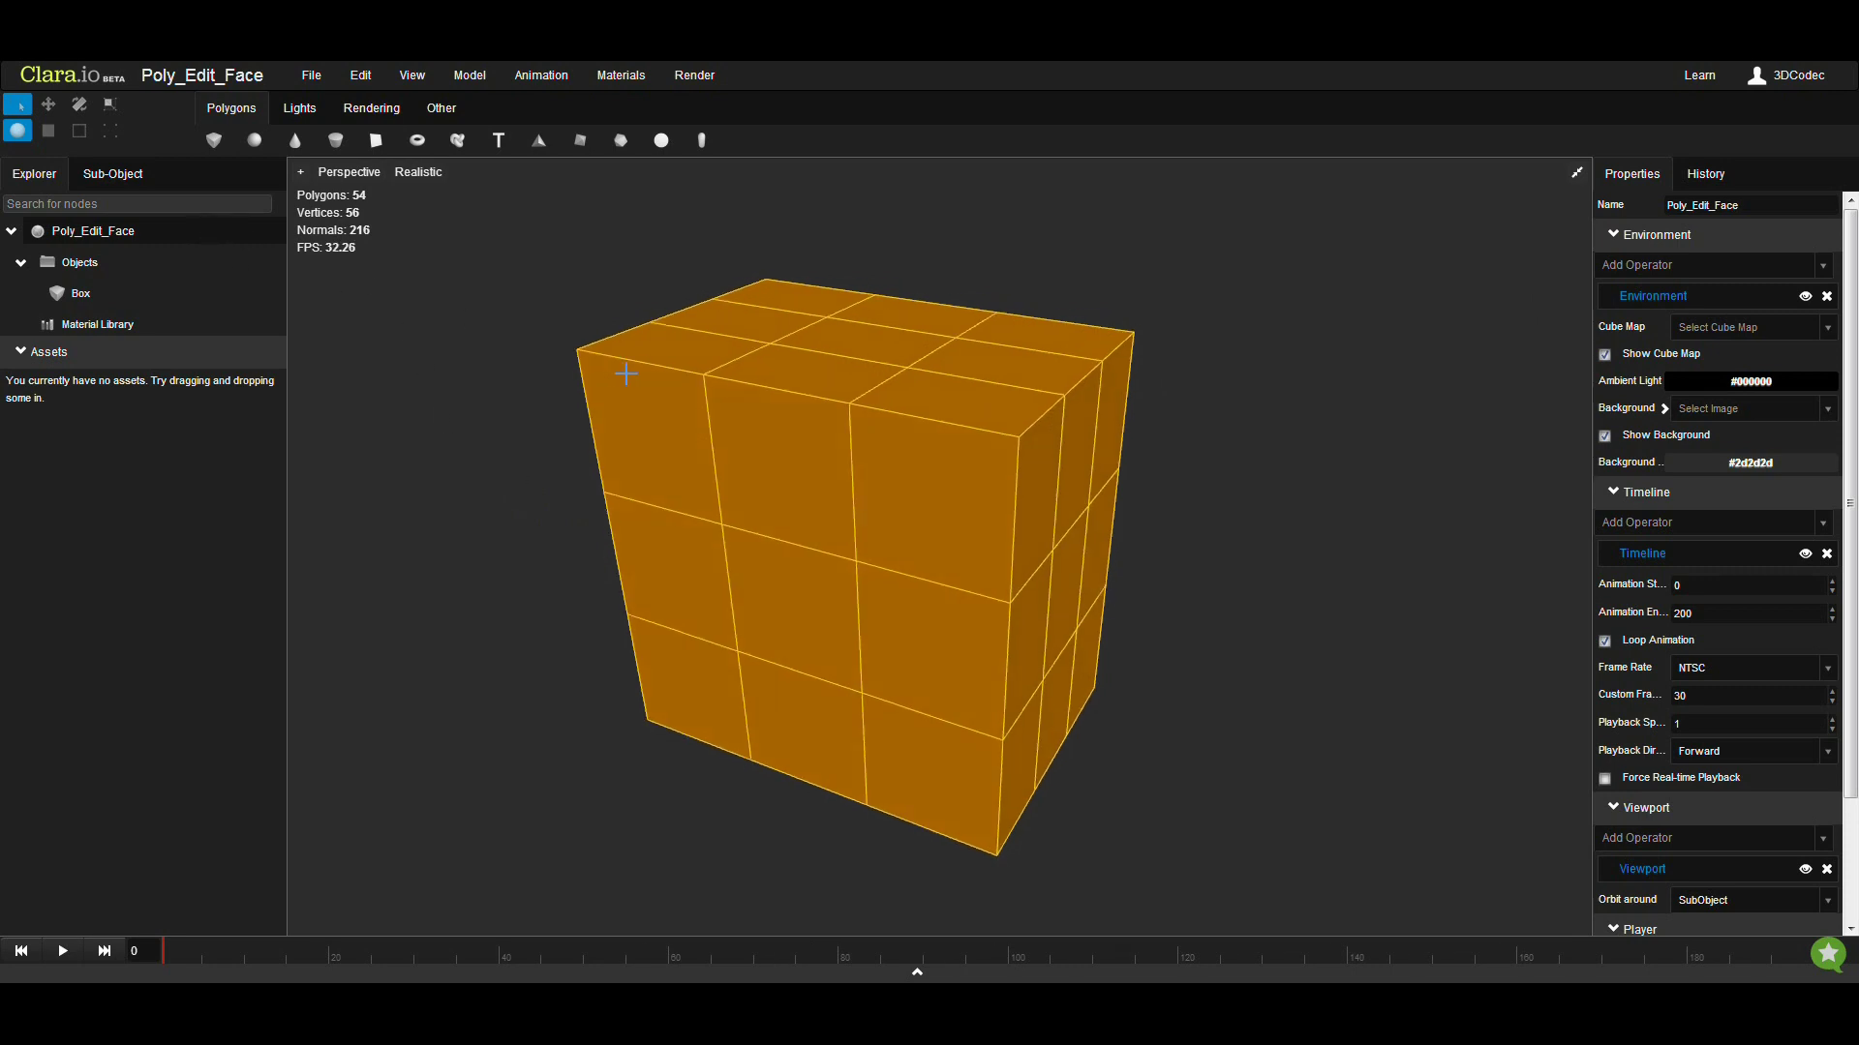
pyautogui.click(626, 374)
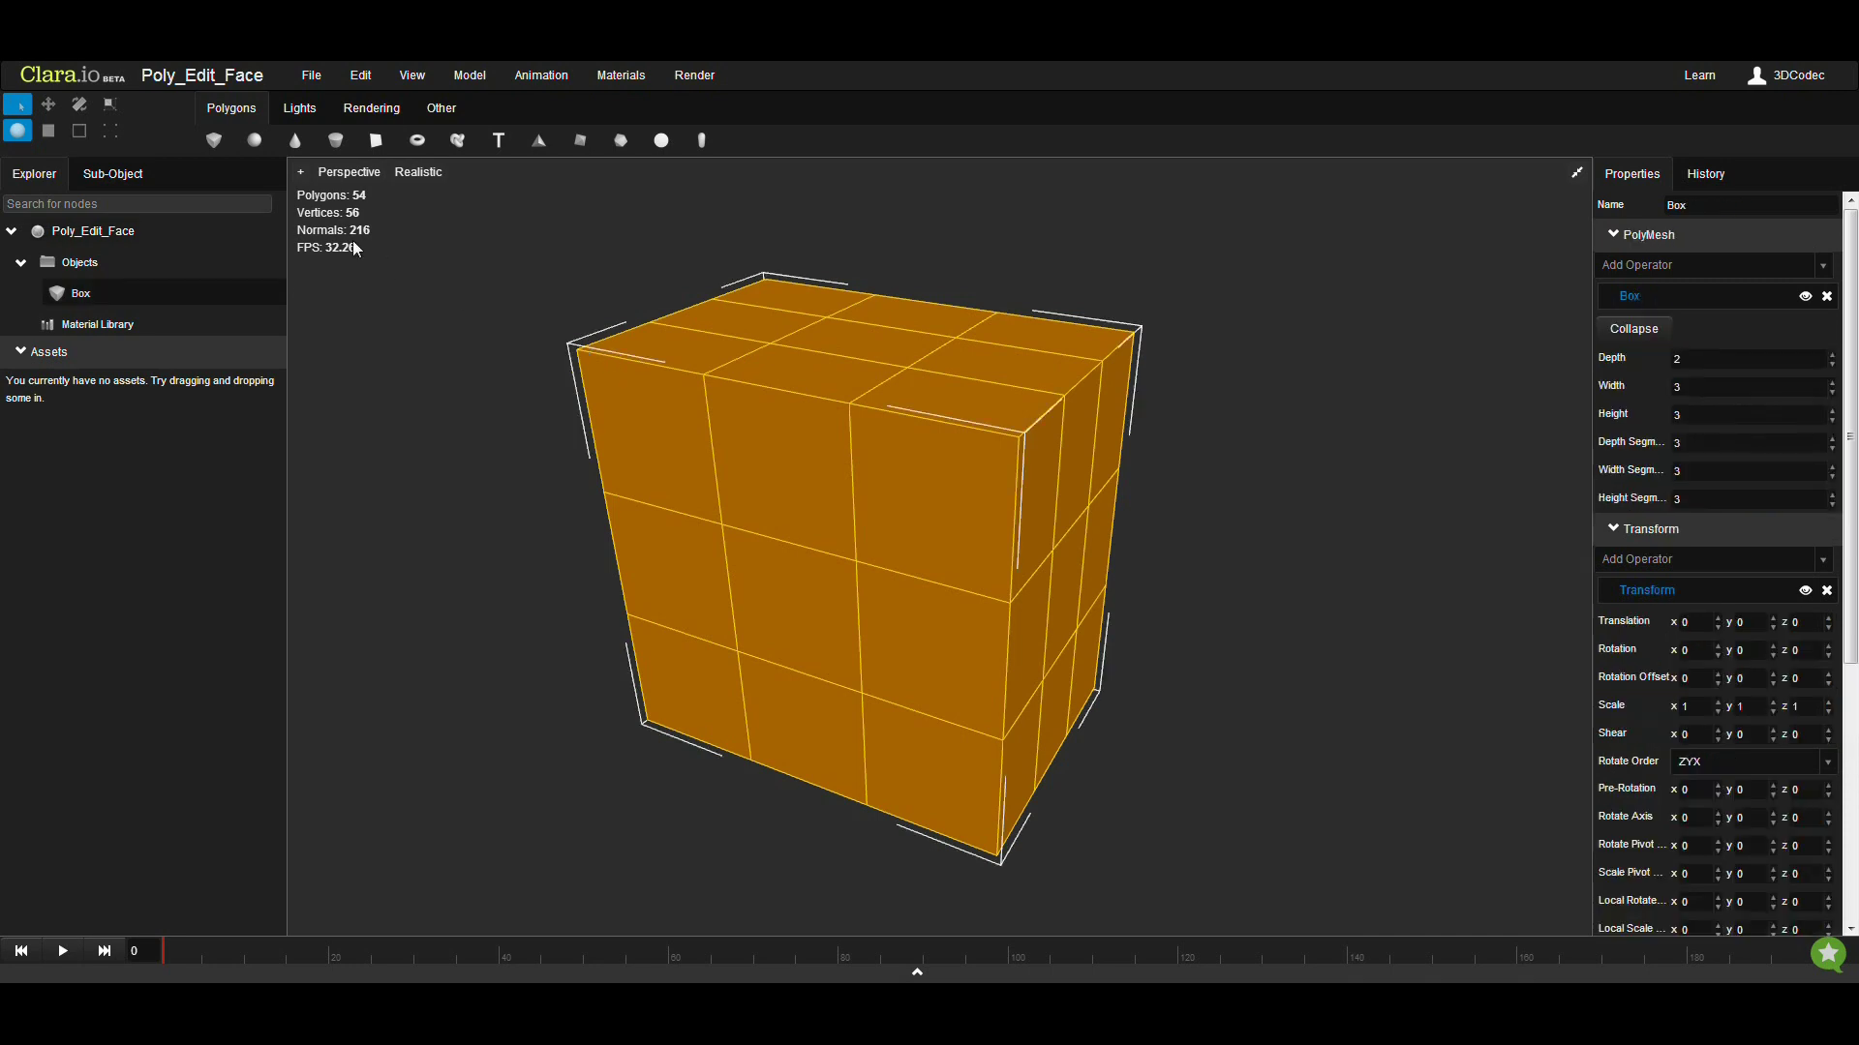
pyautogui.click(96, 180)
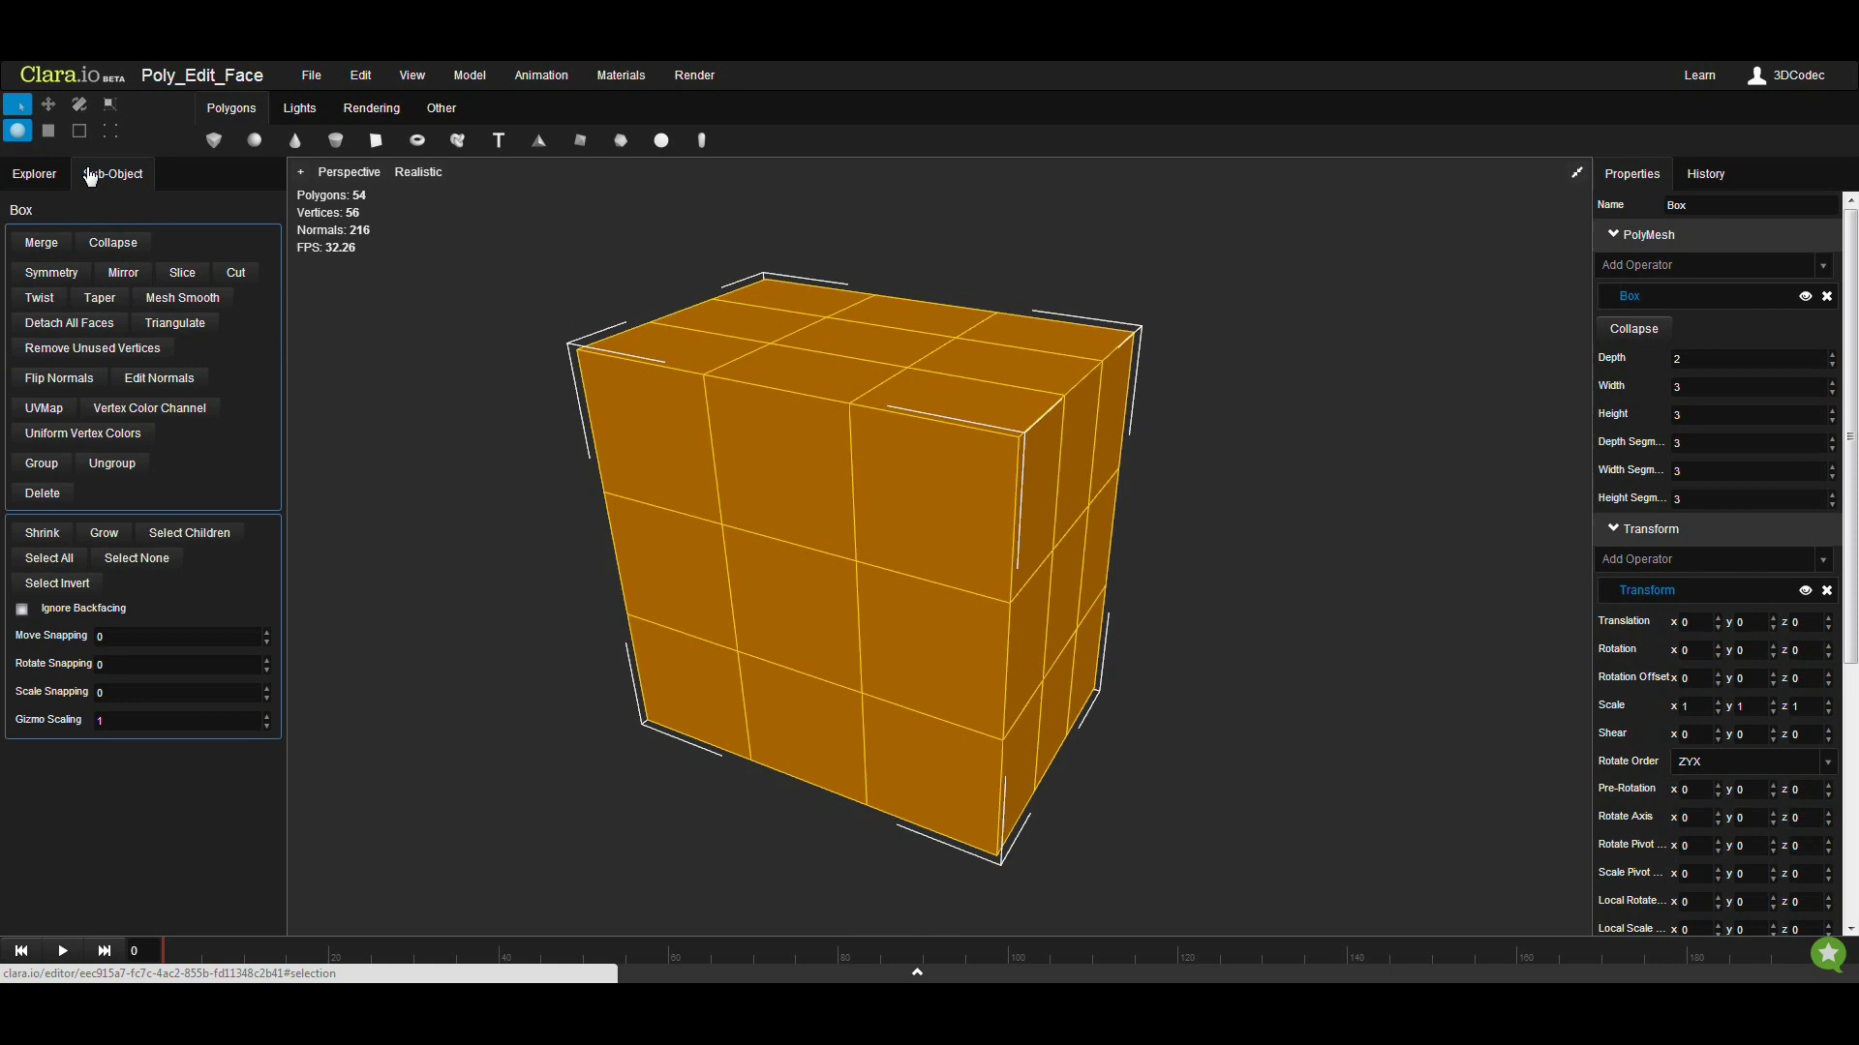
pyautogui.click(48, 131)
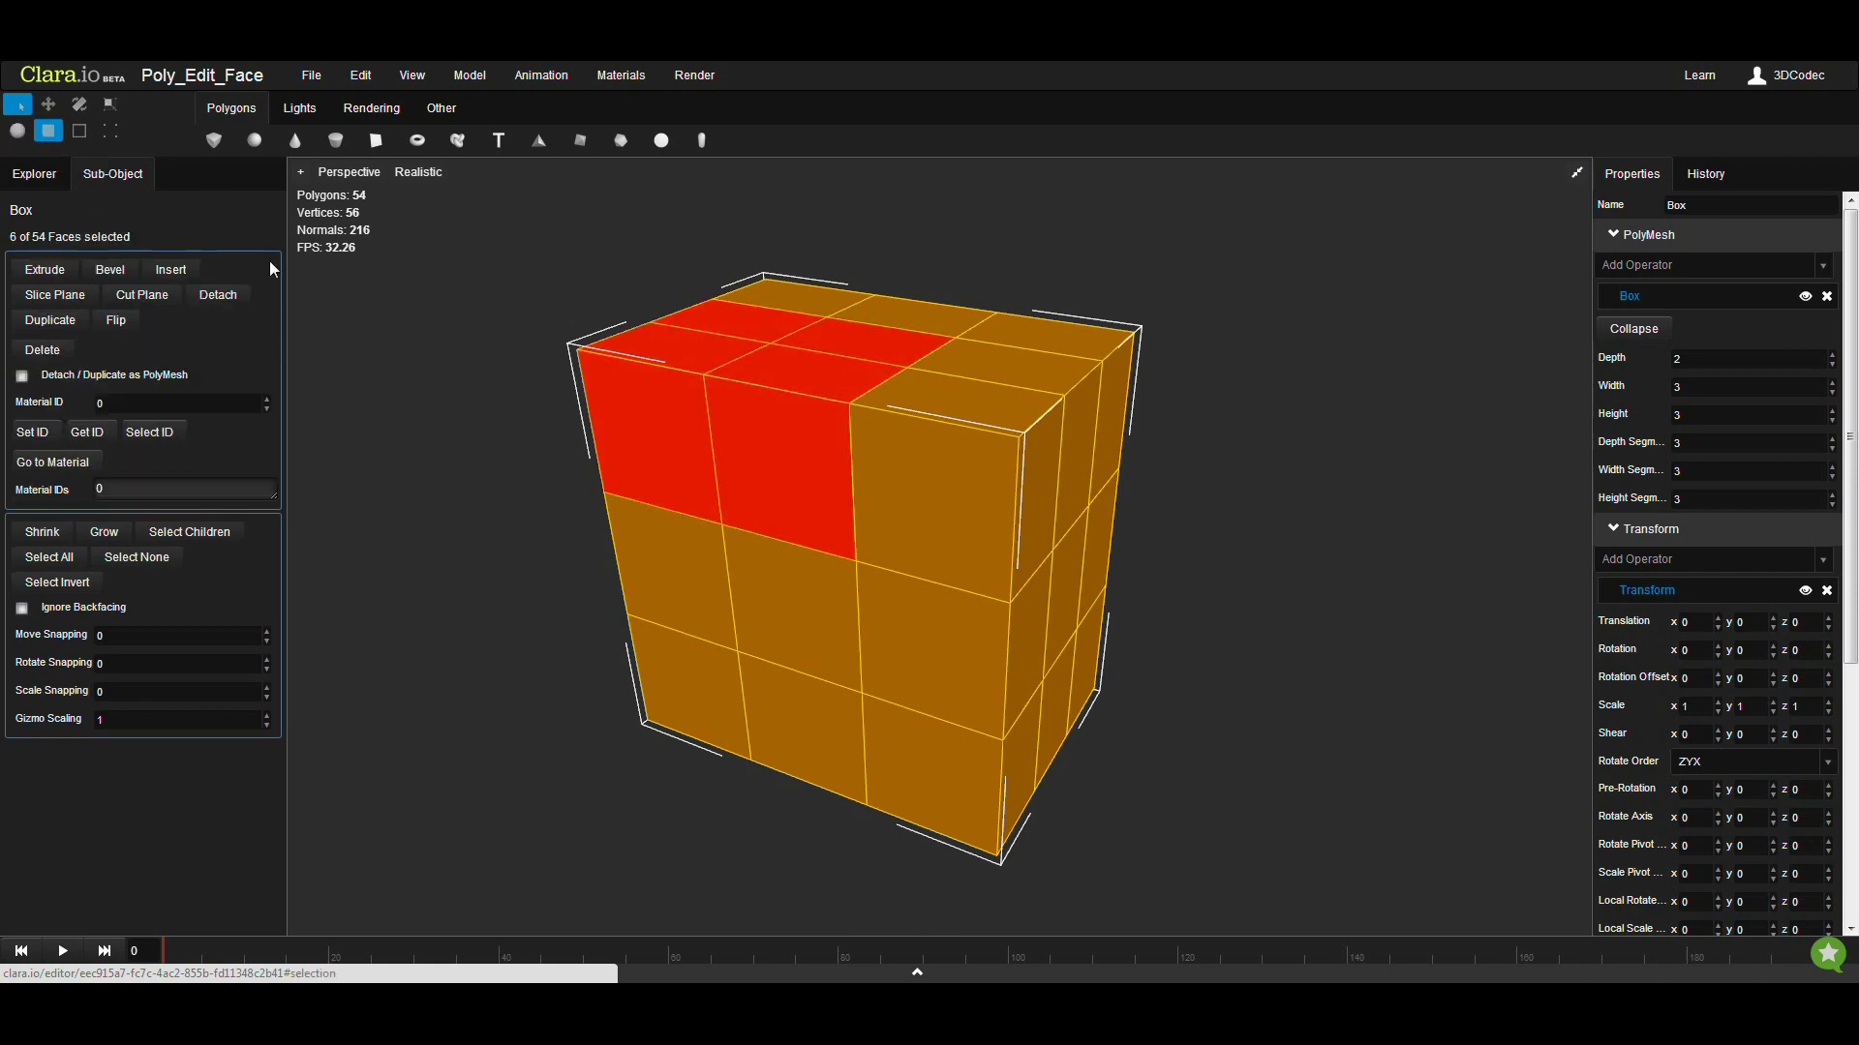
# Select the adjoining 2×2 blocks of faces on the box's top and front, and slice them with a diagonal Slice Plane
pyautogui.click(712, 325)
pyautogui.moveTo(712, 324)
pyautogui.mouseDown()
pyautogui.moveTo(664, 419)
pyautogui.moveTo(656, 539)
pyautogui.moveTo(717, 552)
pyautogui.moveTo(760, 517)
pyautogui.moveTo(834, 335)
pyautogui.mouseUp()
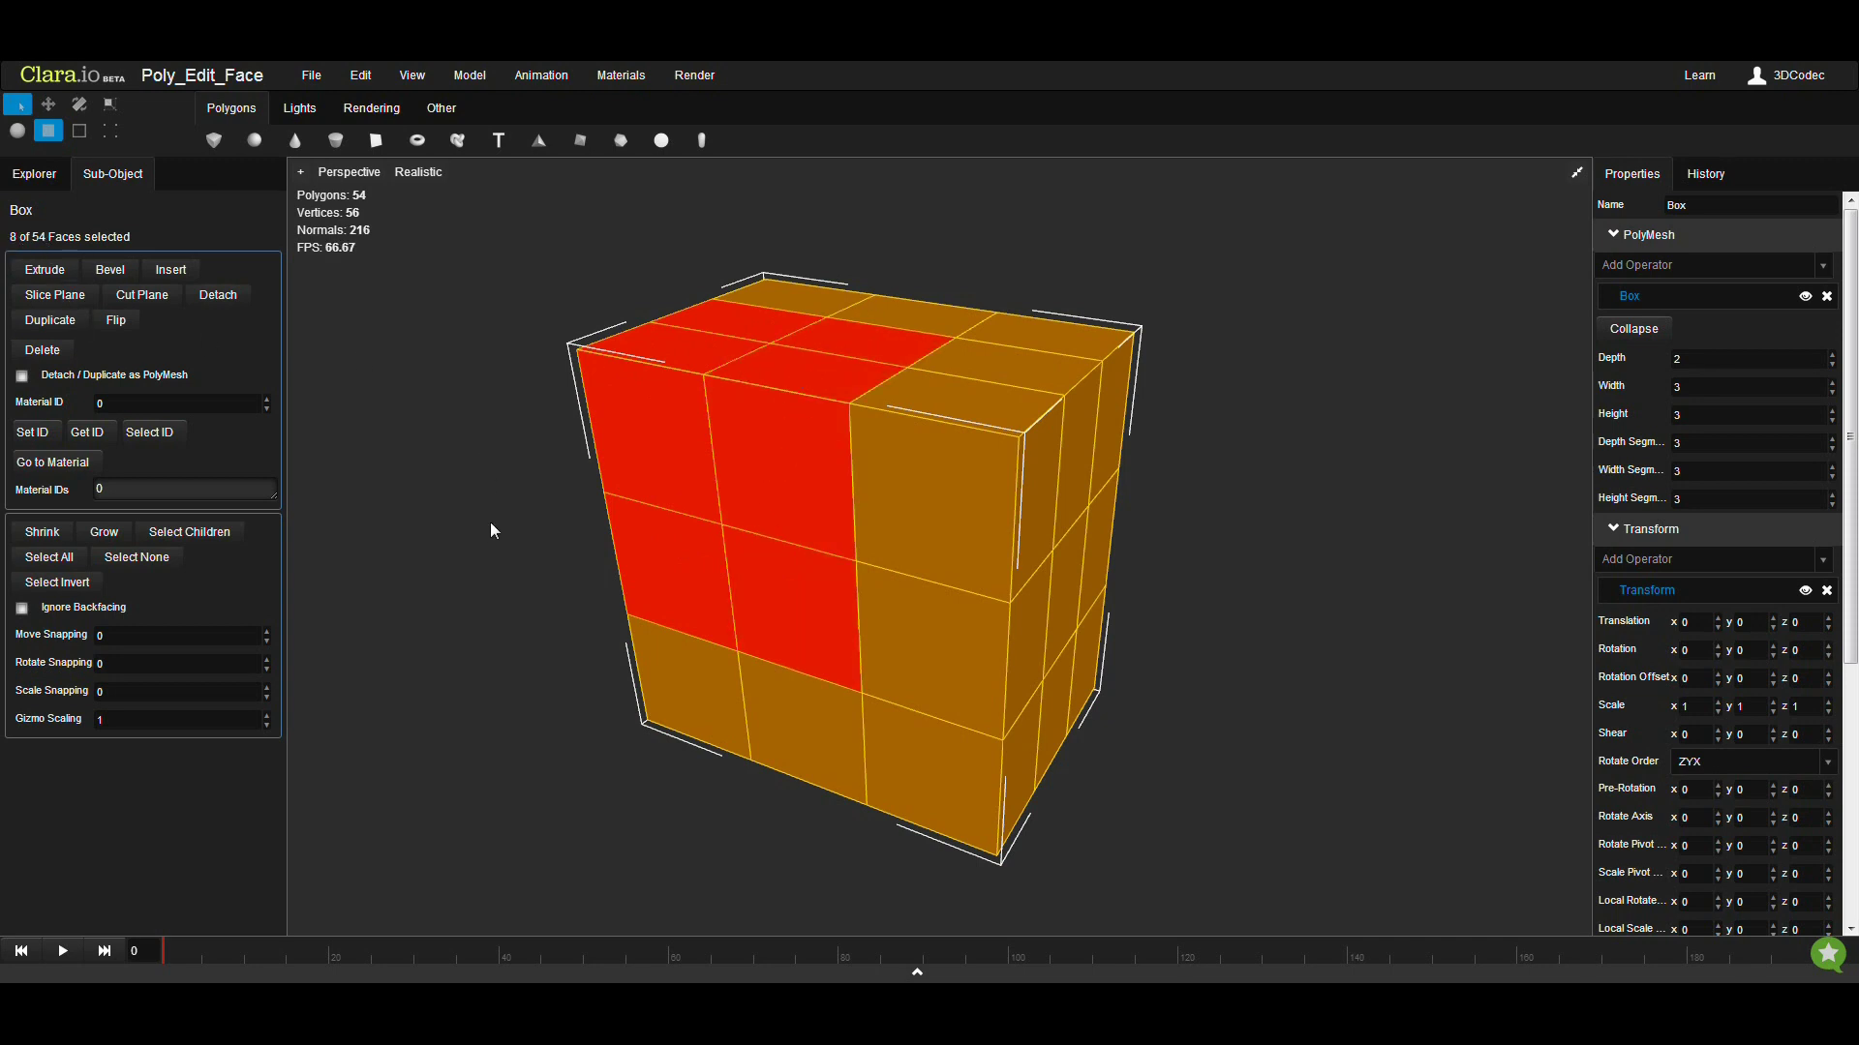
pyautogui.moveTo(489, 521); pyautogui.dragTo(497, 523, button='middle')
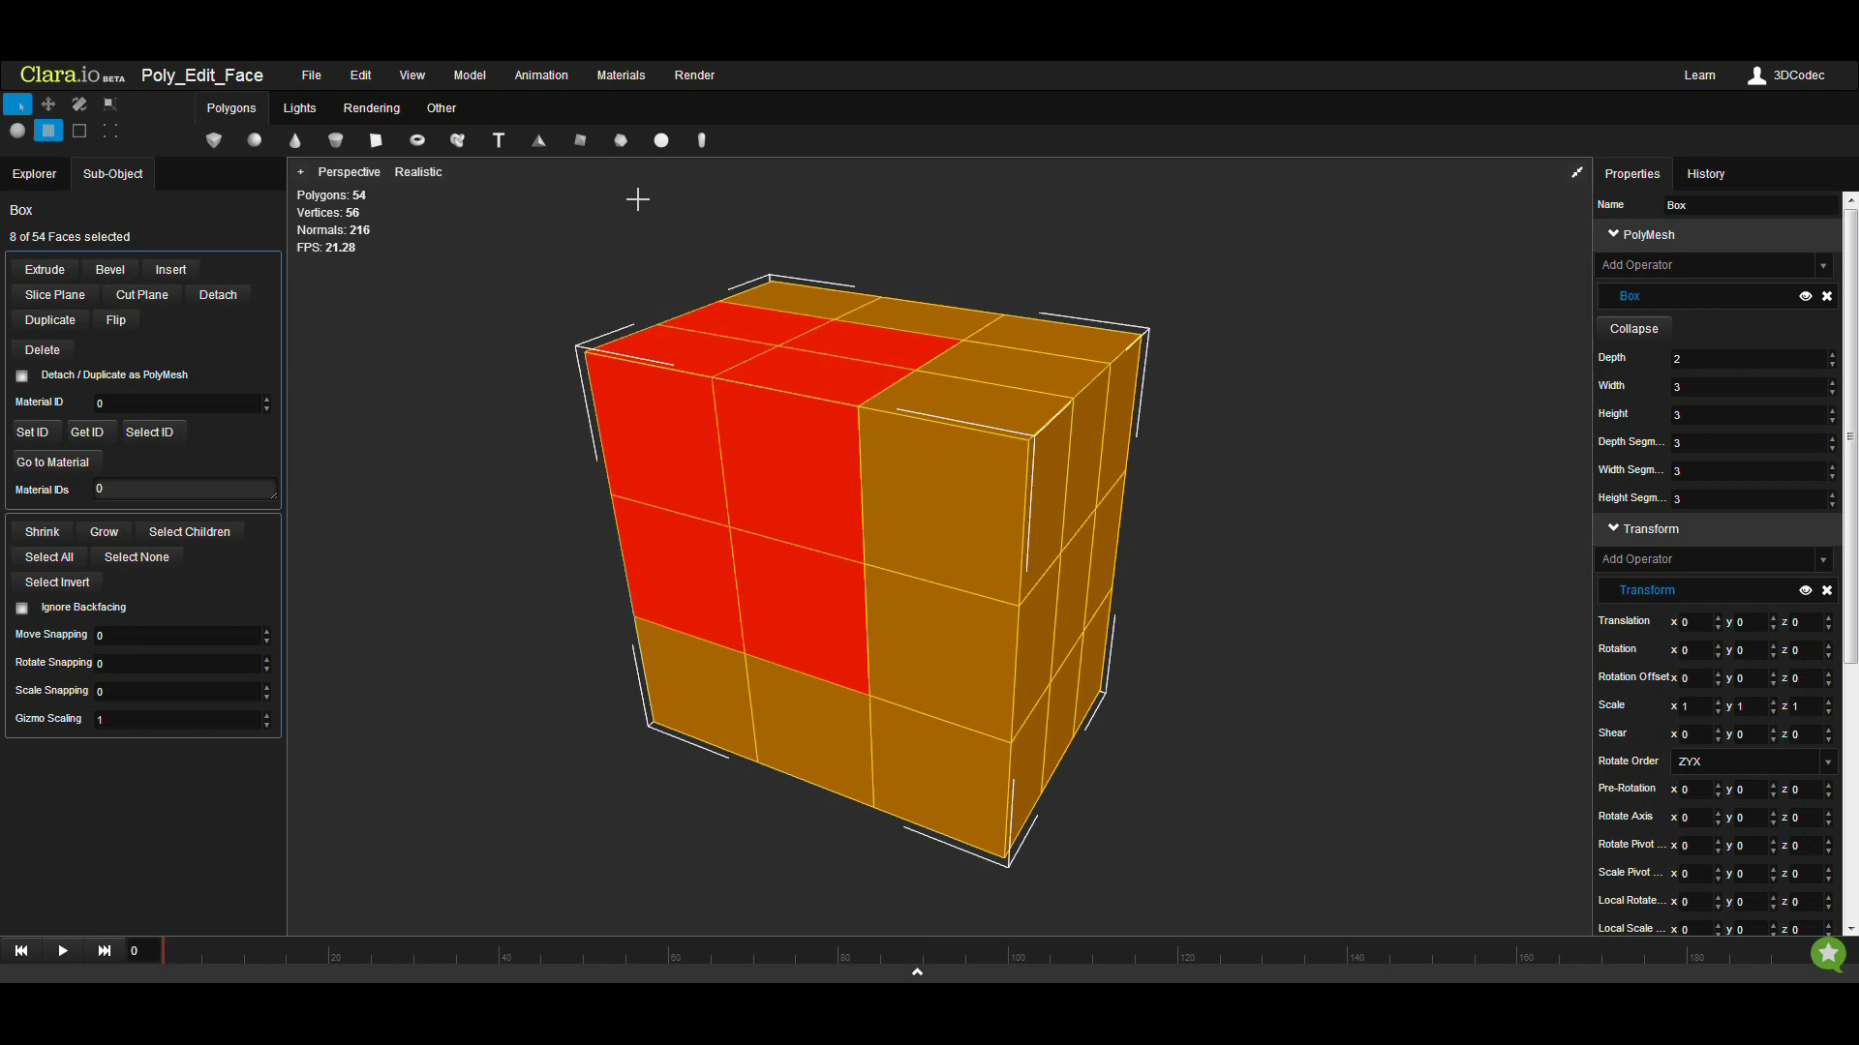
pyautogui.moveTo(638, 199); pyautogui.dragTo(903, 789)
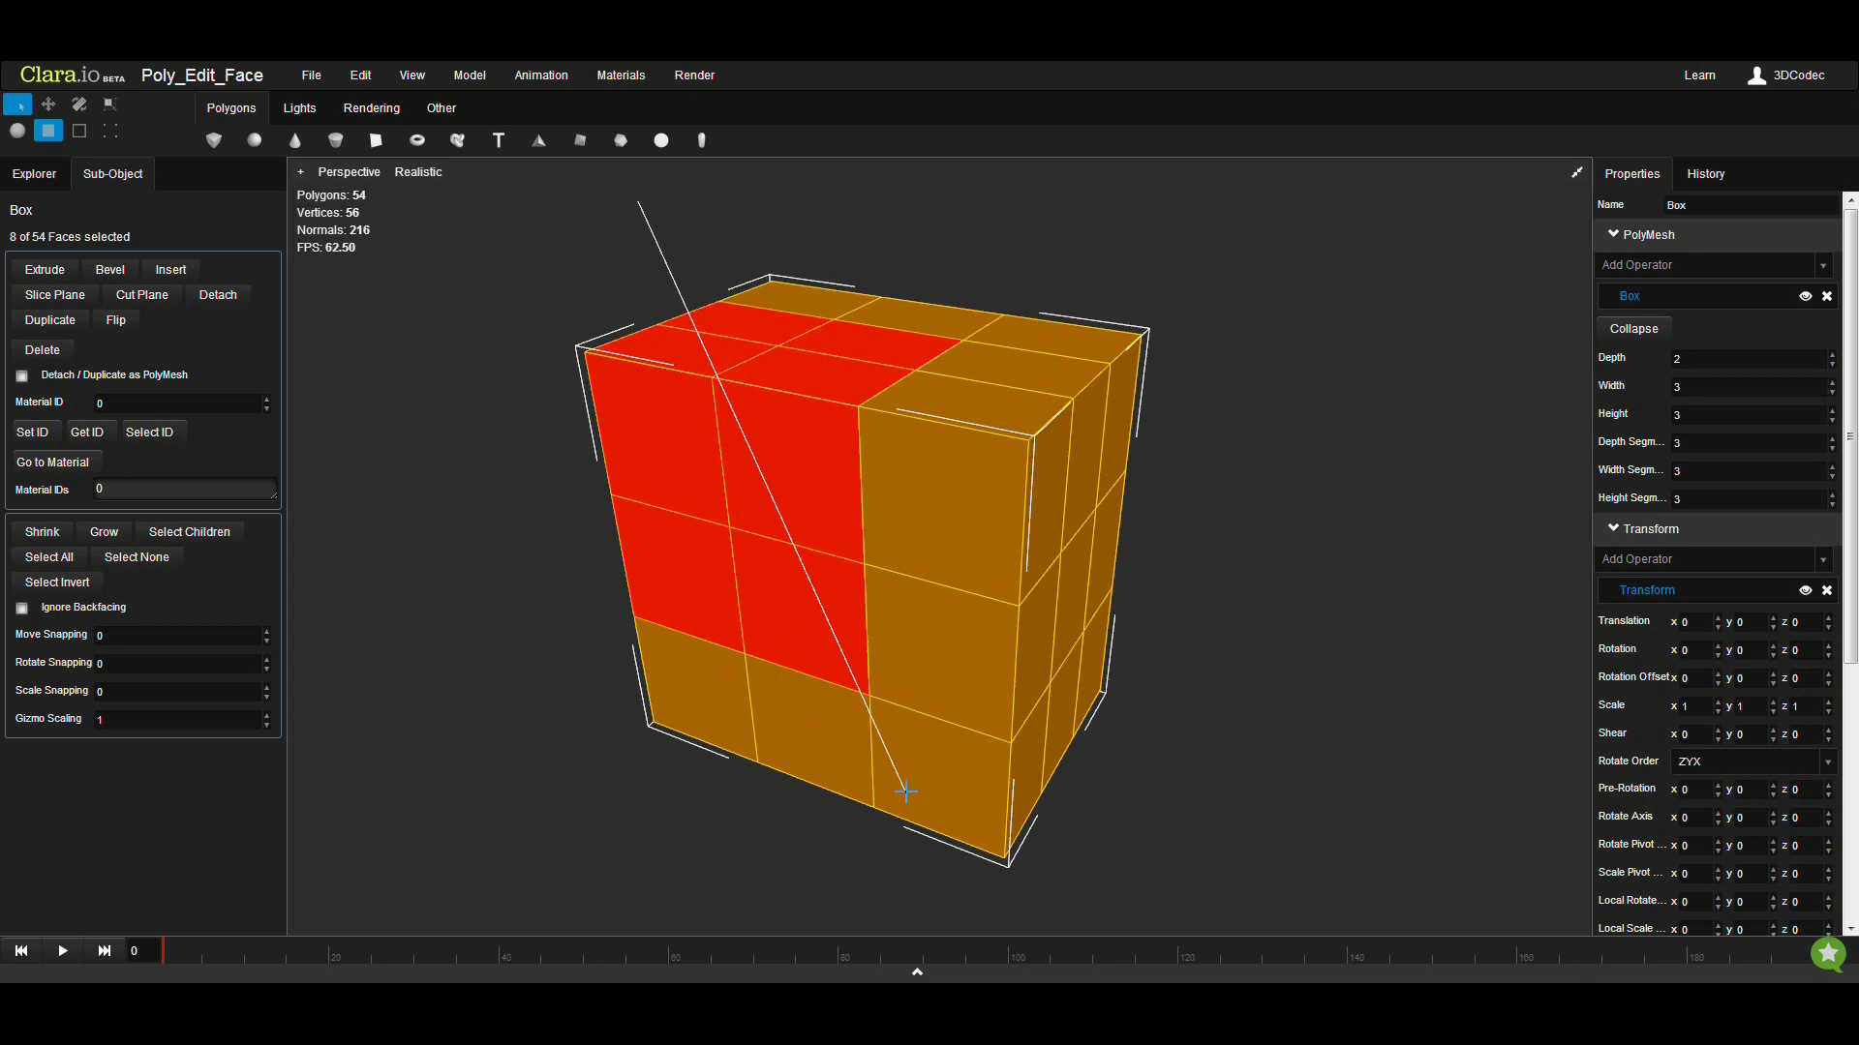
pyautogui.moveTo(906, 782); pyautogui.dragTo(914, 863)
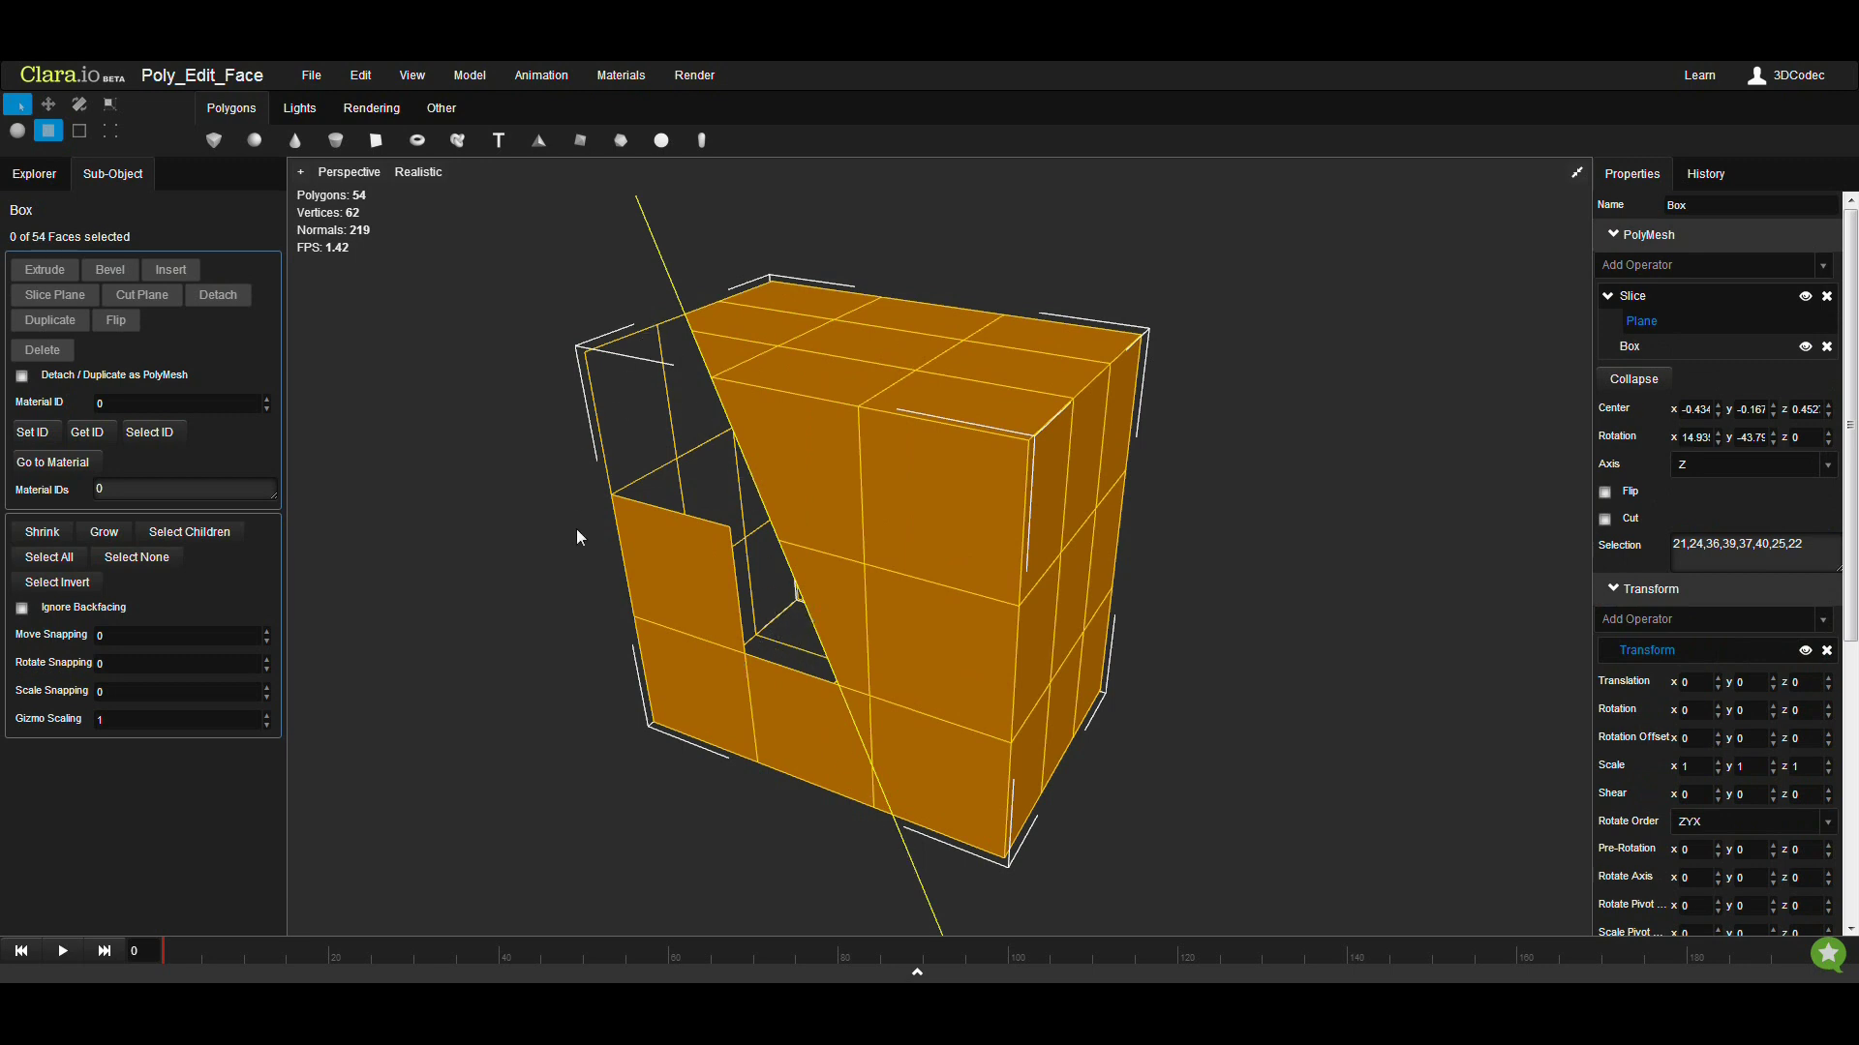
# Inspect the sliced opening from several angles and delete the Slice operator from the box
pyautogui.moveTo(551, 611); pyautogui.dragTo(690, 623, button='middle')
pyautogui.moveTo(691, 630); pyautogui.dragTo(768, 385, button='right')
pyautogui.moveTo(759, 515); pyautogui.dragTo(772, 485, button='right')
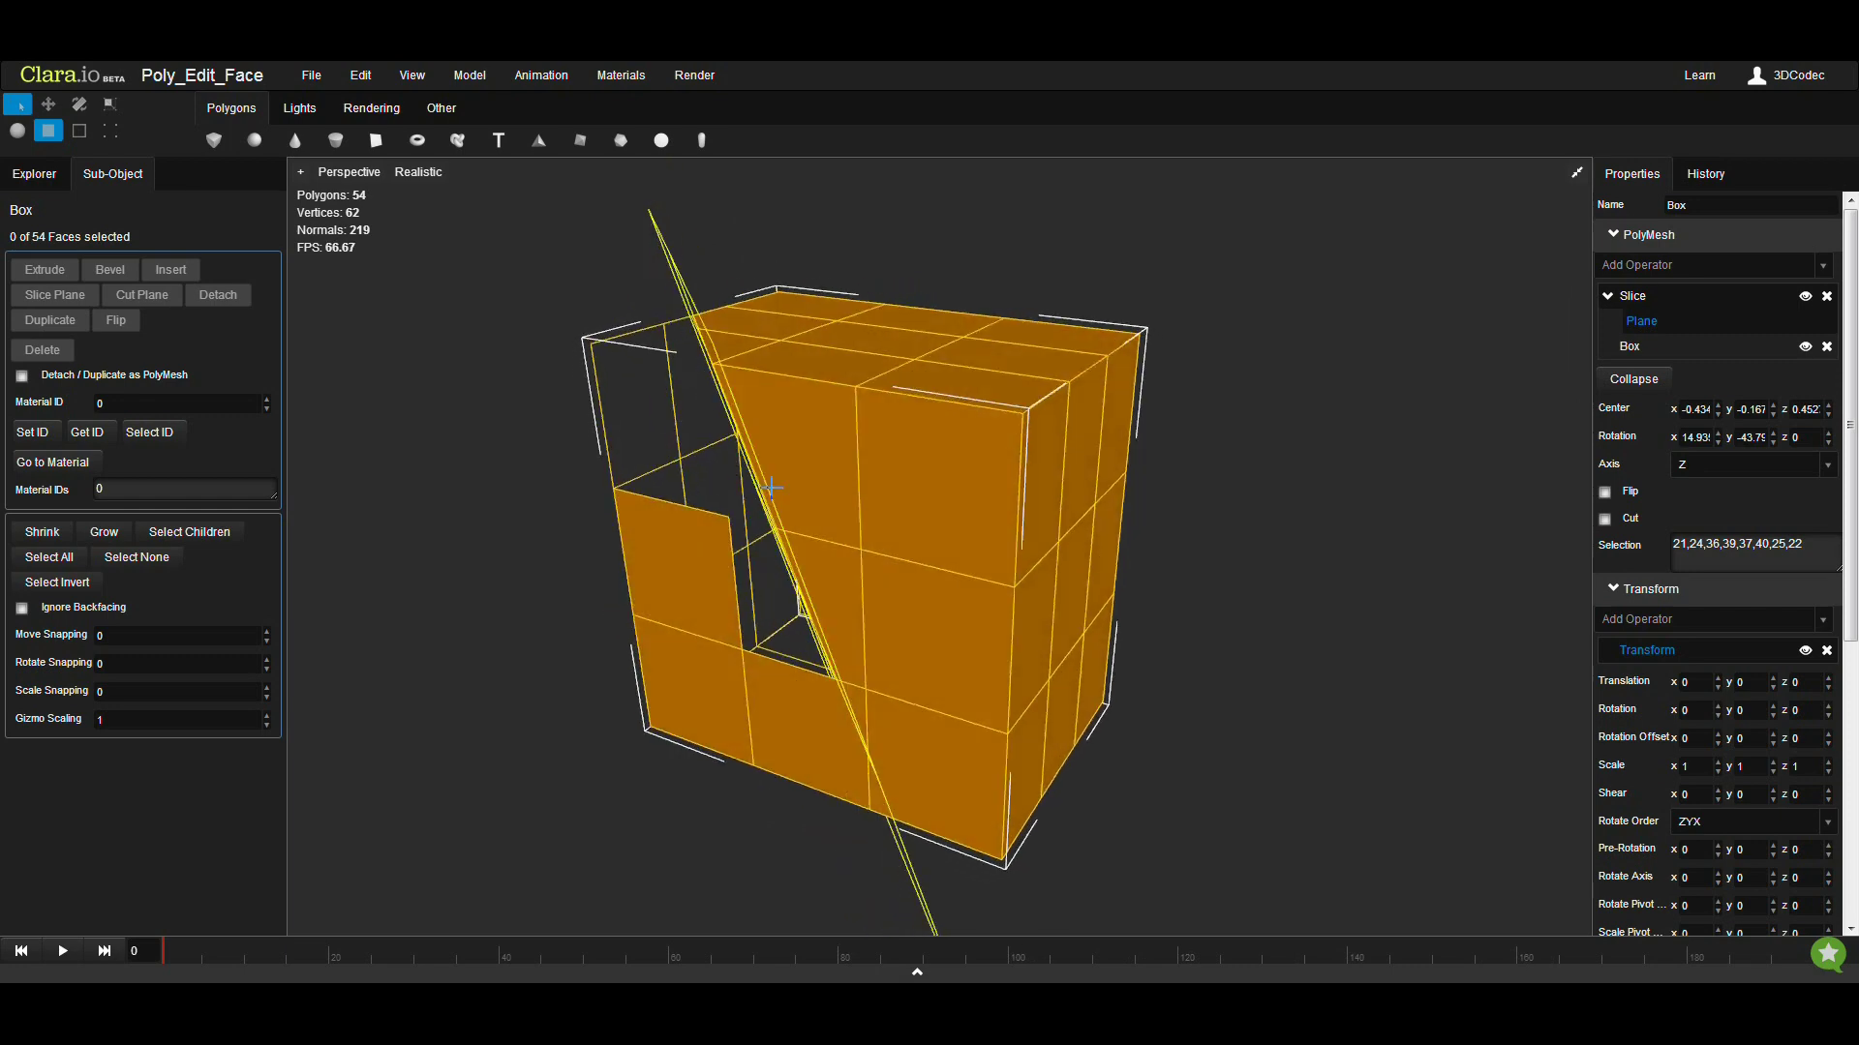
pyautogui.moveTo(694, 548); pyautogui.dragTo(713, 403, button='right')
pyautogui.moveTo(682, 329); pyautogui.dragTo(821, 601, button='right')
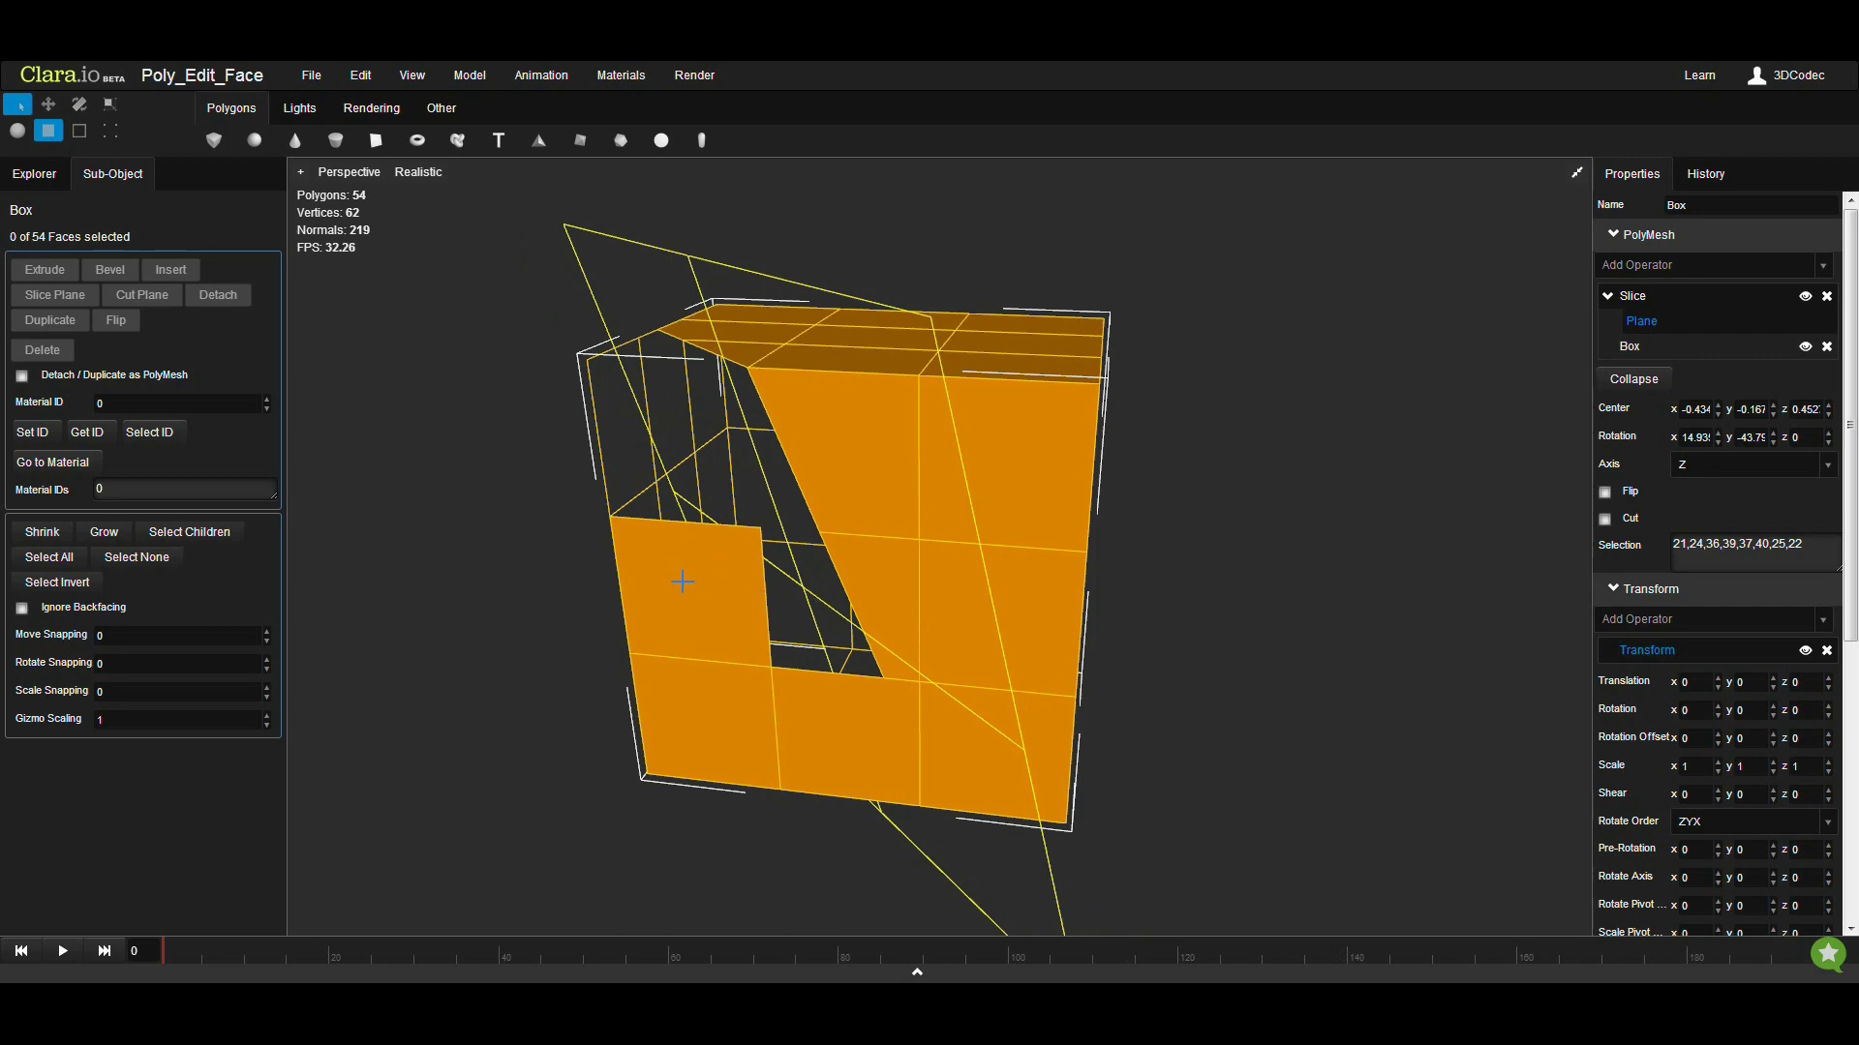
pyautogui.moveTo(771, 523); pyautogui.dragTo(569, 497, button='right')
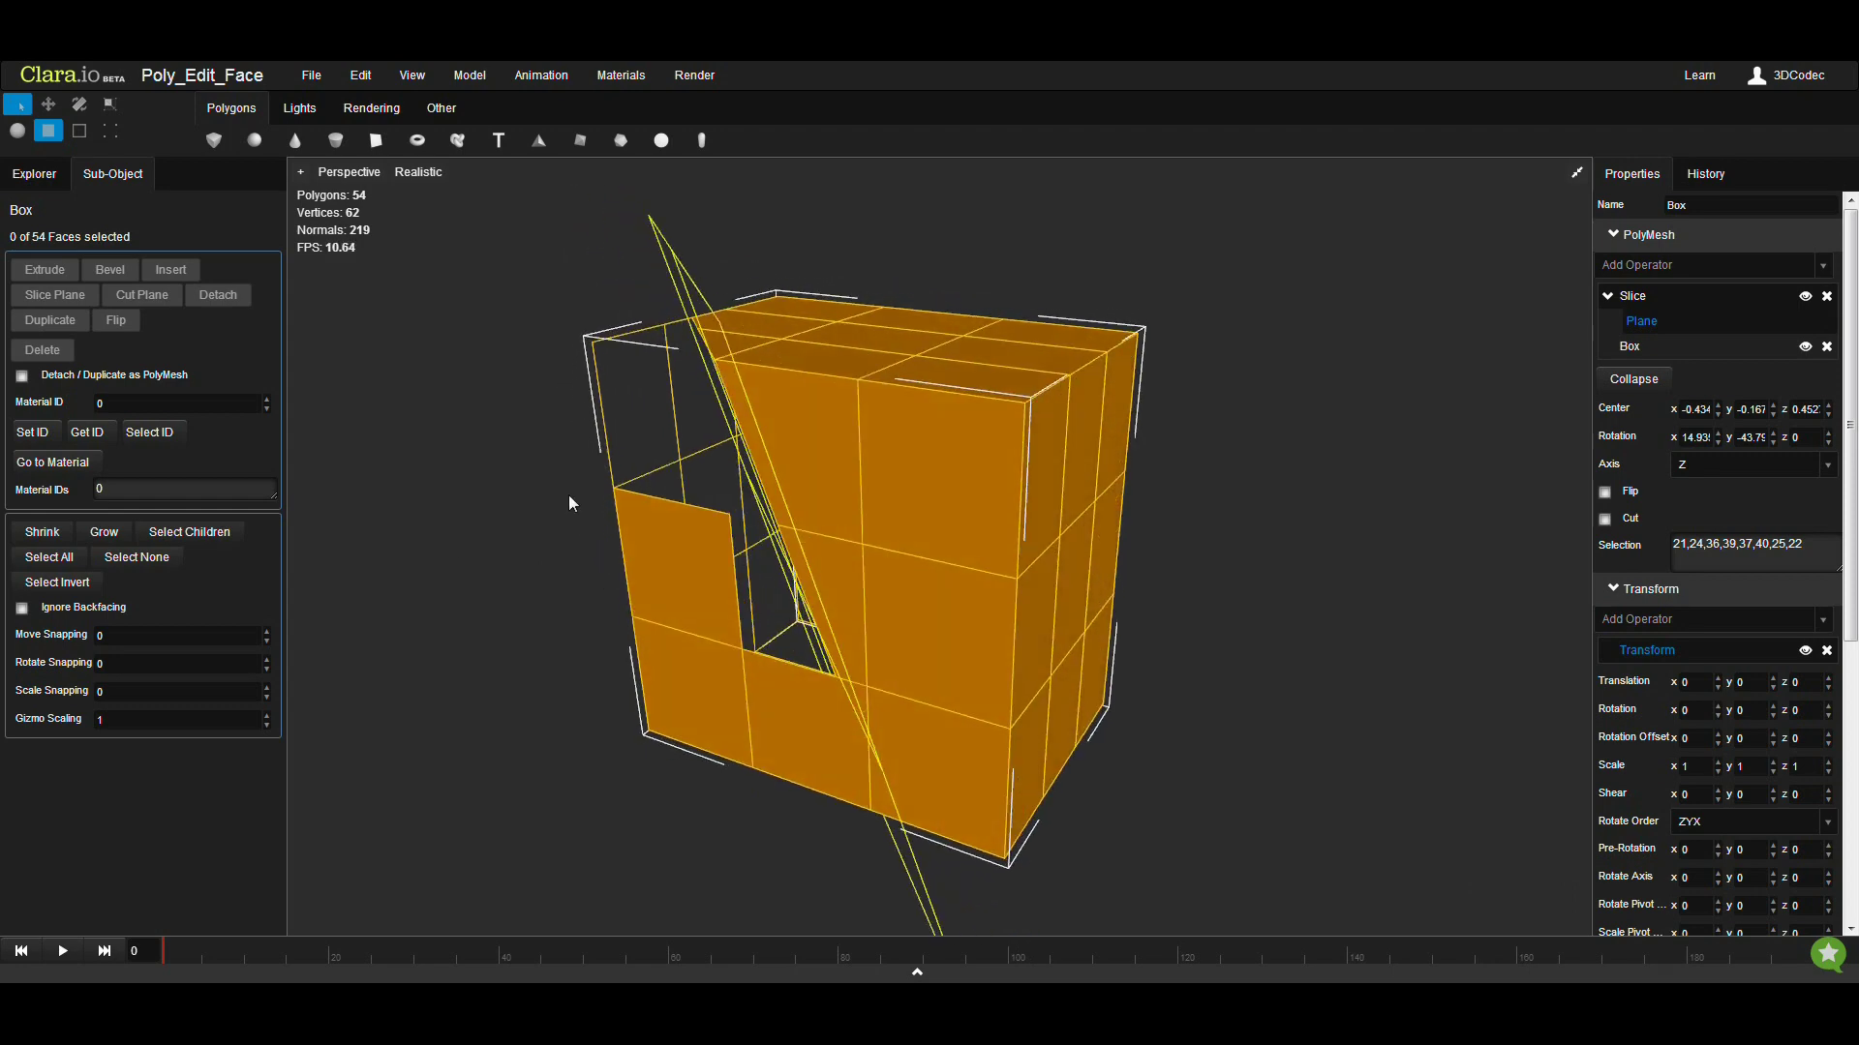
pyautogui.click(1827, 297)
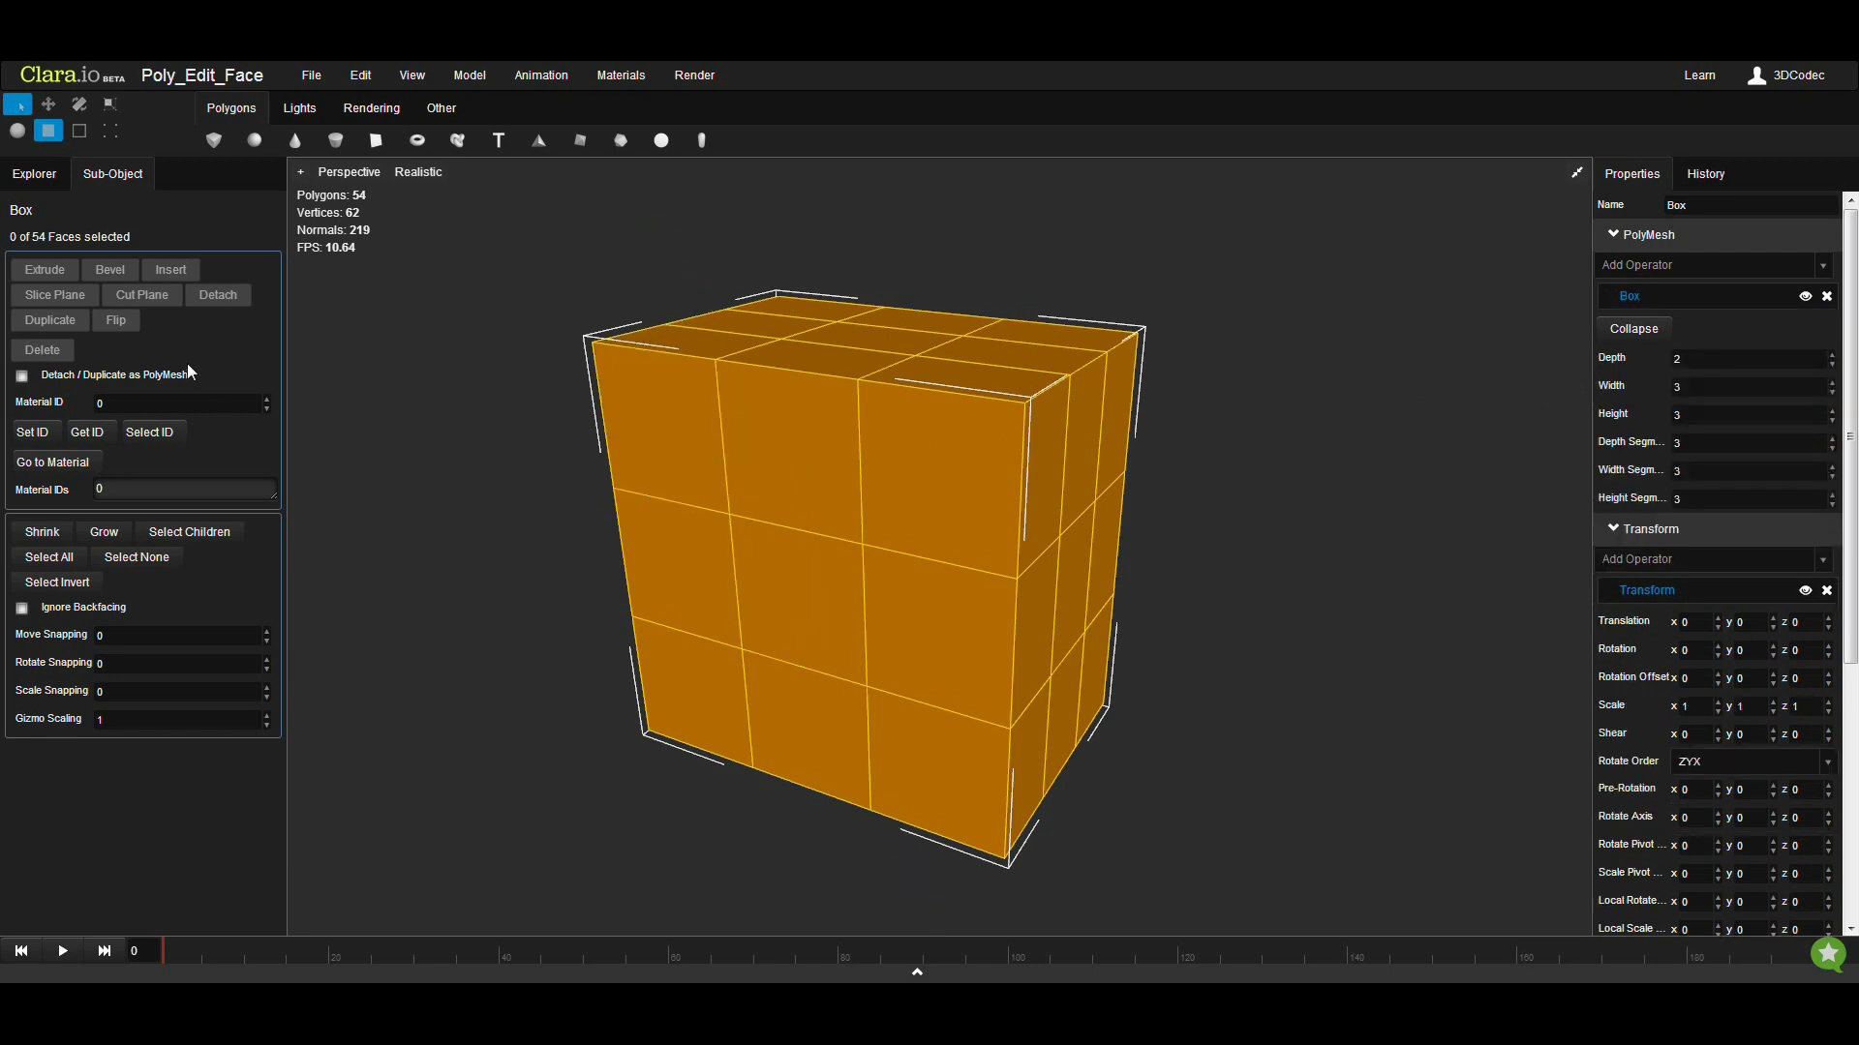
# Select eight faces: the adjoining 2×2 blocks on the box's top and on its front side
pyautogui.click(721, 343)
pyautogui.keyDown('ctrl'); pyautogui.click(795, 355); pyautogui.keyUp('ctrl')
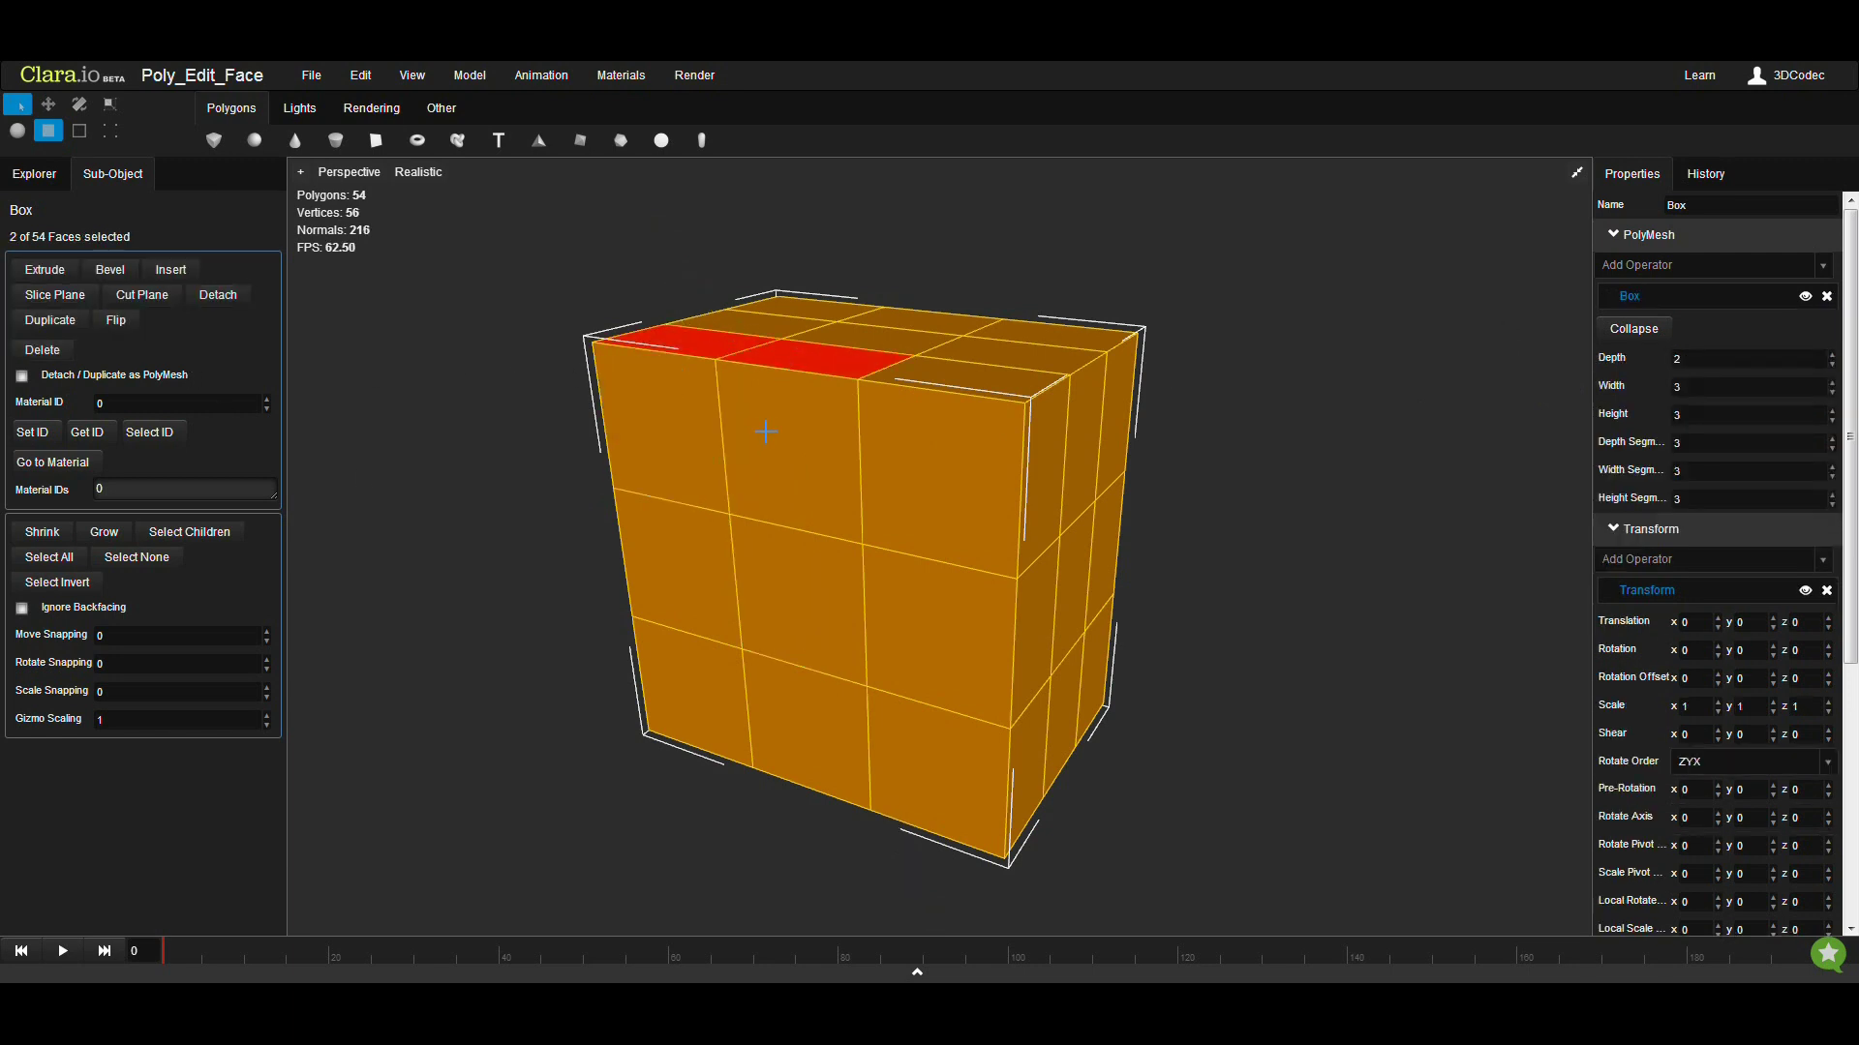
pyautogui.keyDown('ctrl'); pyautogui.click(764, 432); pyautogui.keyUp('ctrl')
pyautogui.keyDown('ctrl'); pyautogui.click(677, 424); pyautogui.keyUp('ctrl')
pyautogui.keyDown('ctrl'); pyautogui.click(723, 325); pyautogui.keyUp('ctrl')
pyautogui.keyDown('ctrl'); pyautogui.click(920, 339); pyautogui.keyUp('ctrl')
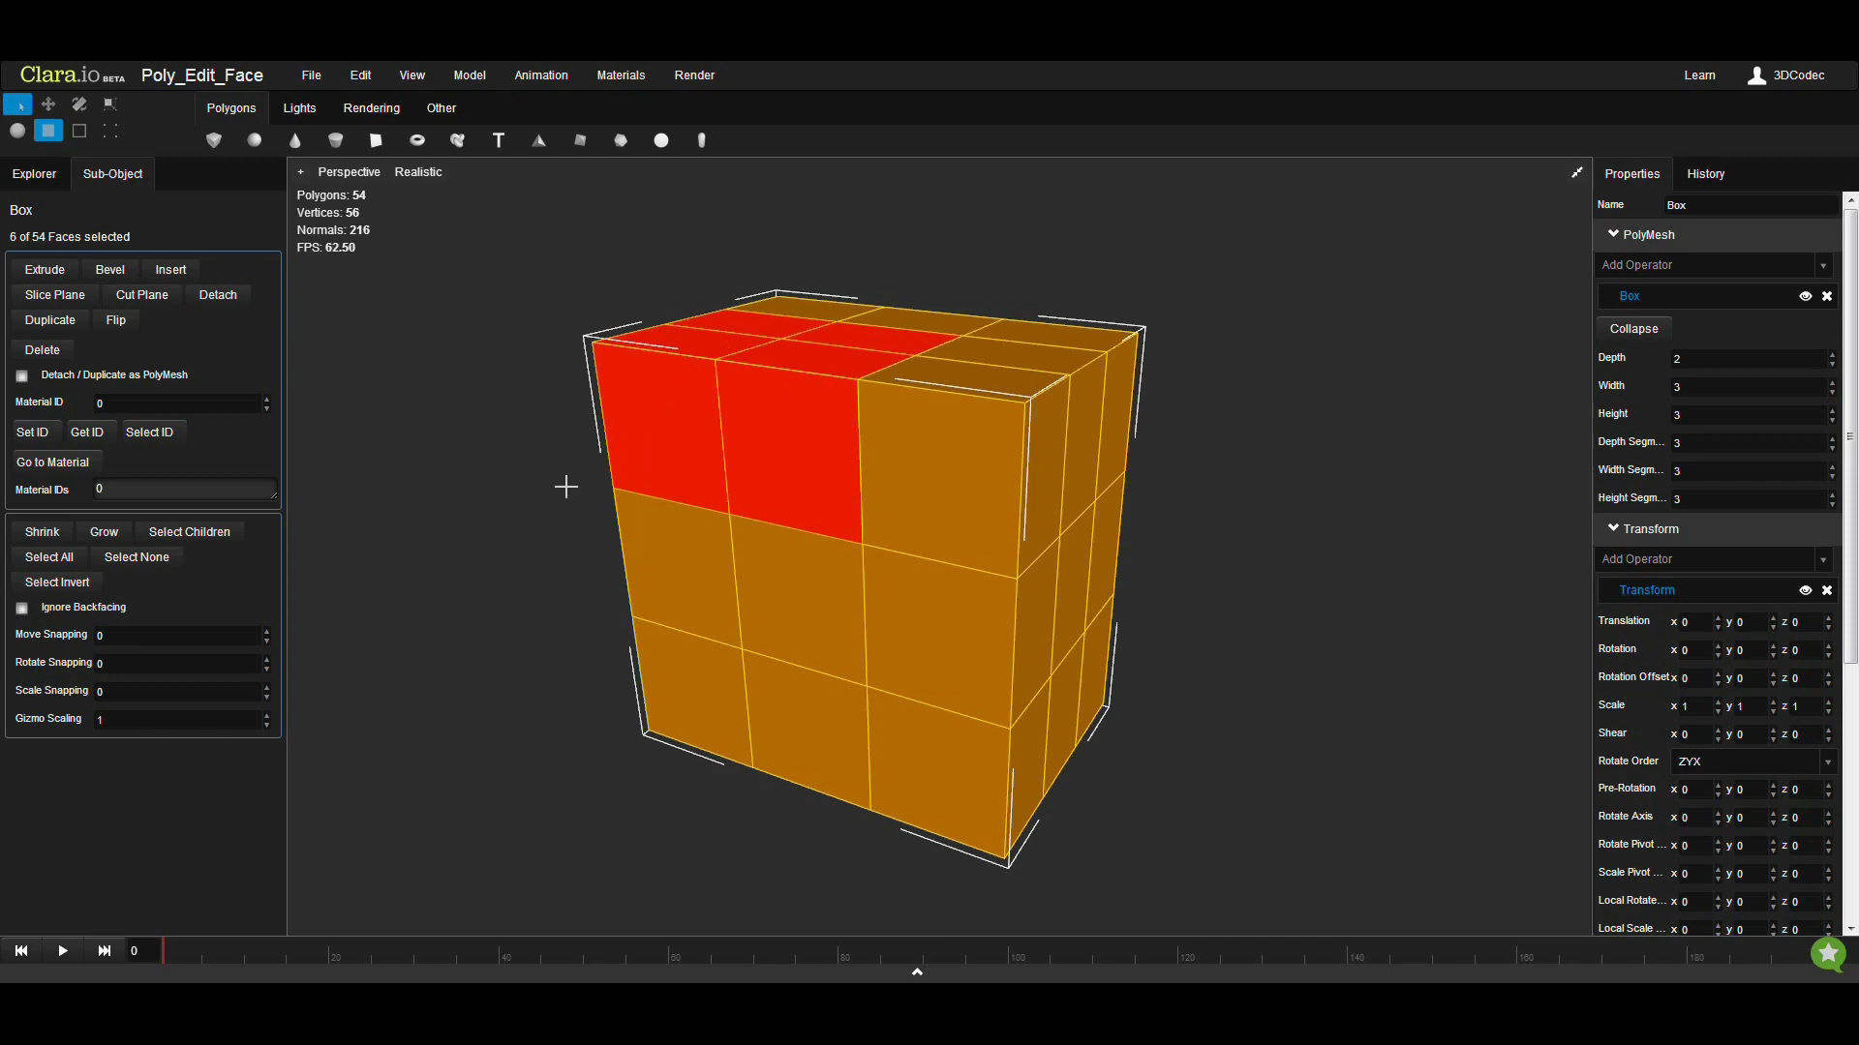
pyautogui.keyDown('ctrl'); pyautogui.click(707, 531); pyautogui.keyUp('ctrl')
pyautogui.keyDown('ctrl'); pyautogui.click(792, 544); pyautogui.keyUp('ctrl')
pyautogui.moveTo(658, 511); pyautogui.dragTo(636, 547, button='right')
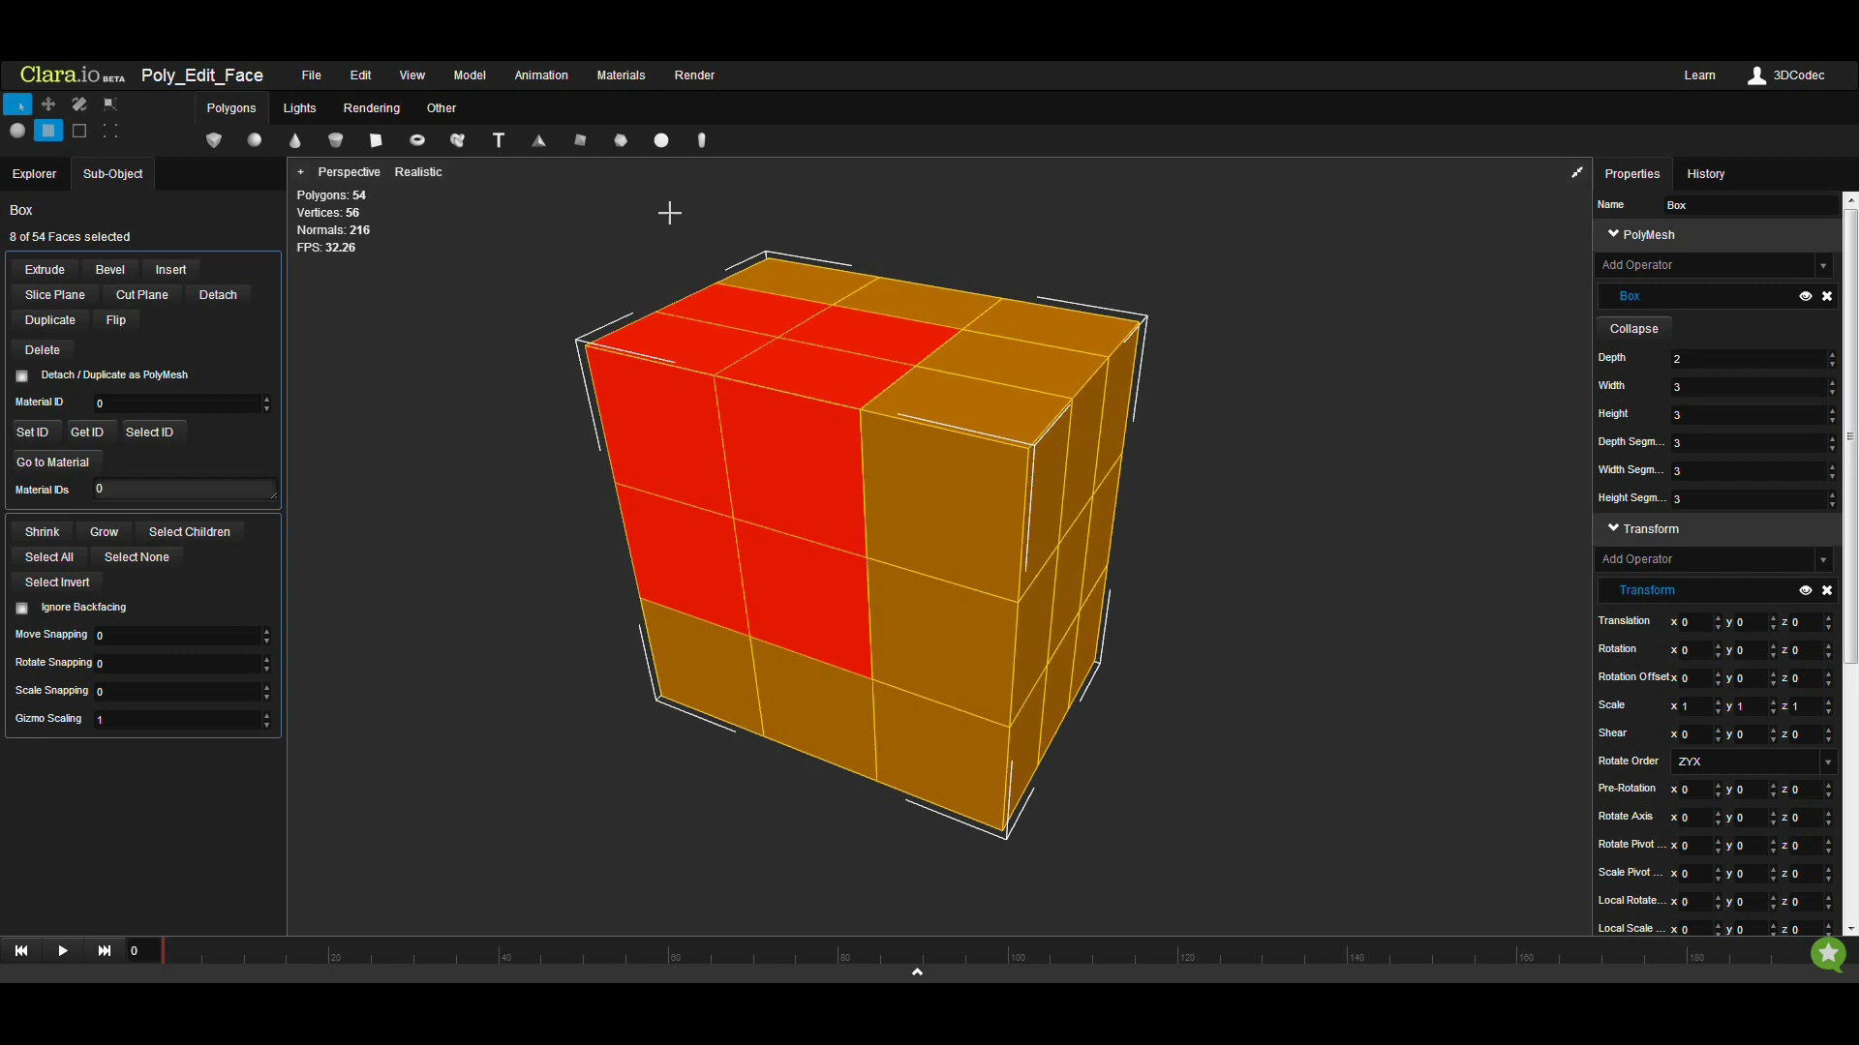
# Cut the selected faces with a Cut Plane drawn diagonally from above the box's top to below its front
pyautogui.moveTo(670, 213); pyautogui.dragTo(878, 813)
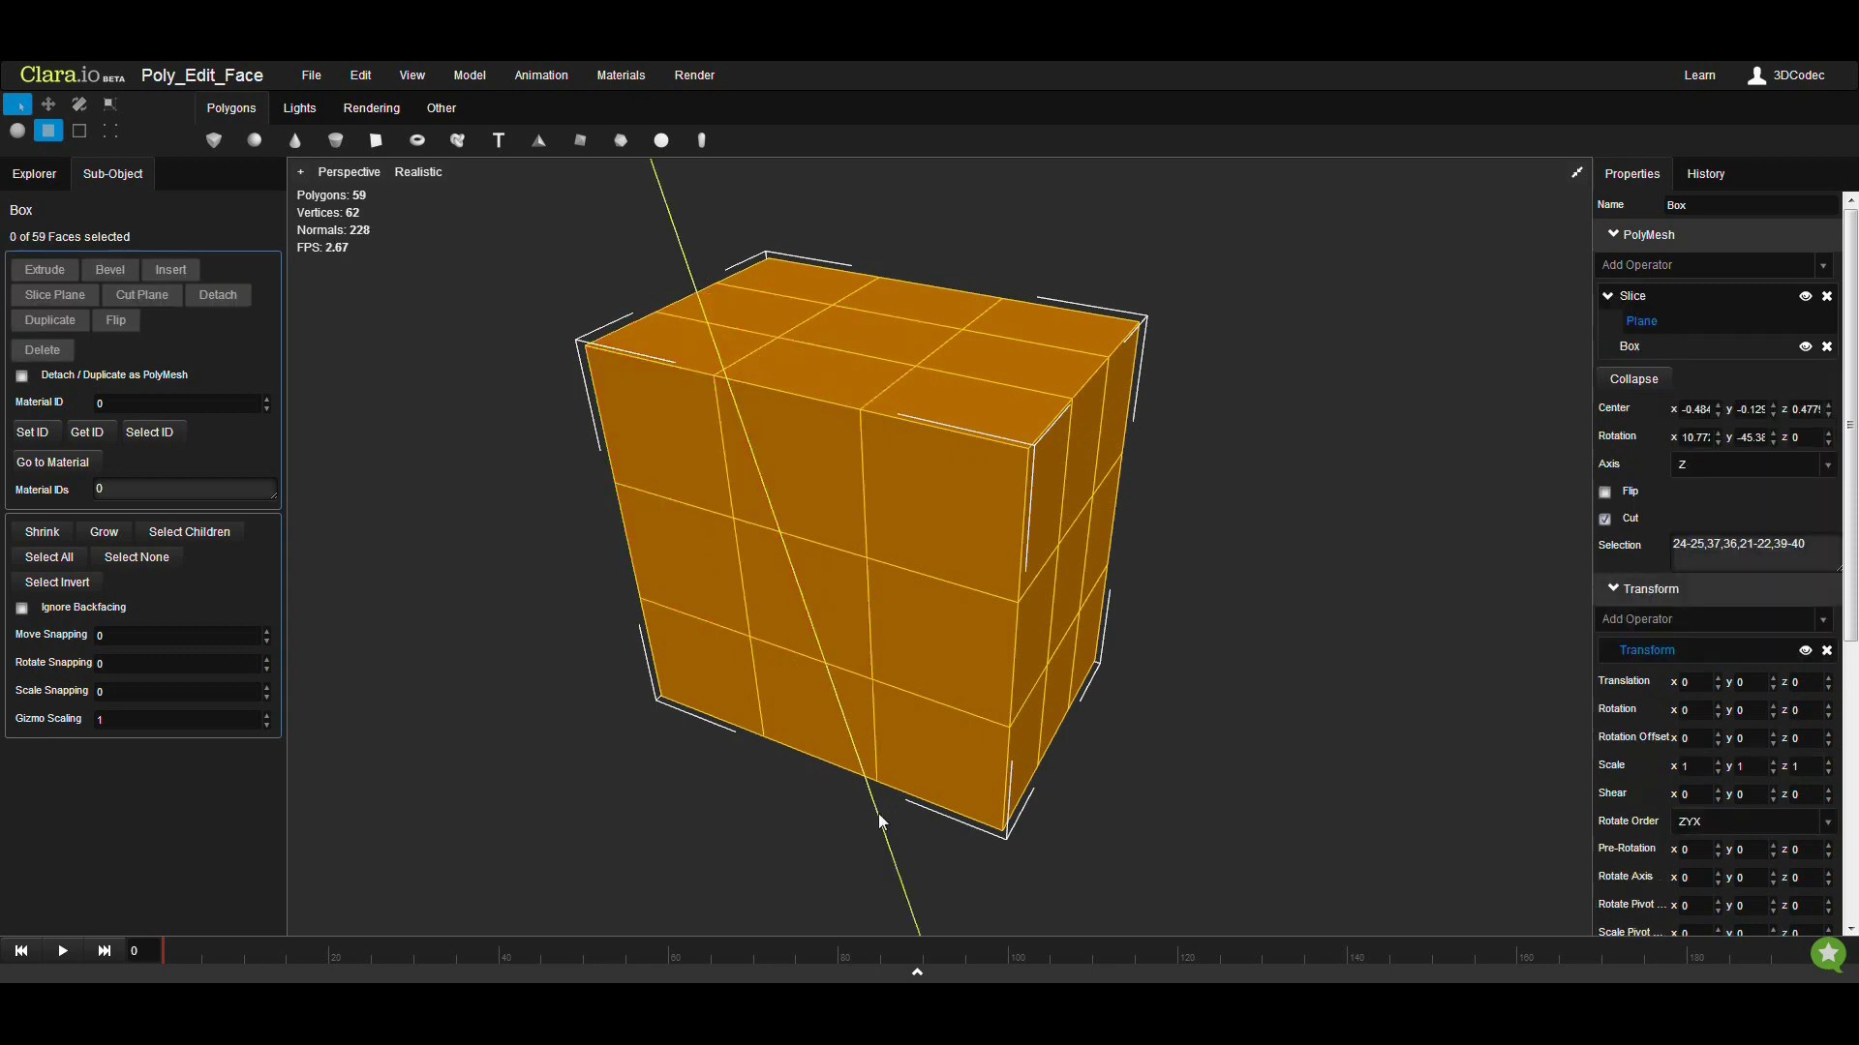
pyautogui.moveTo(761, 750); pyautogui.dragTo(855, 601, button='middle')
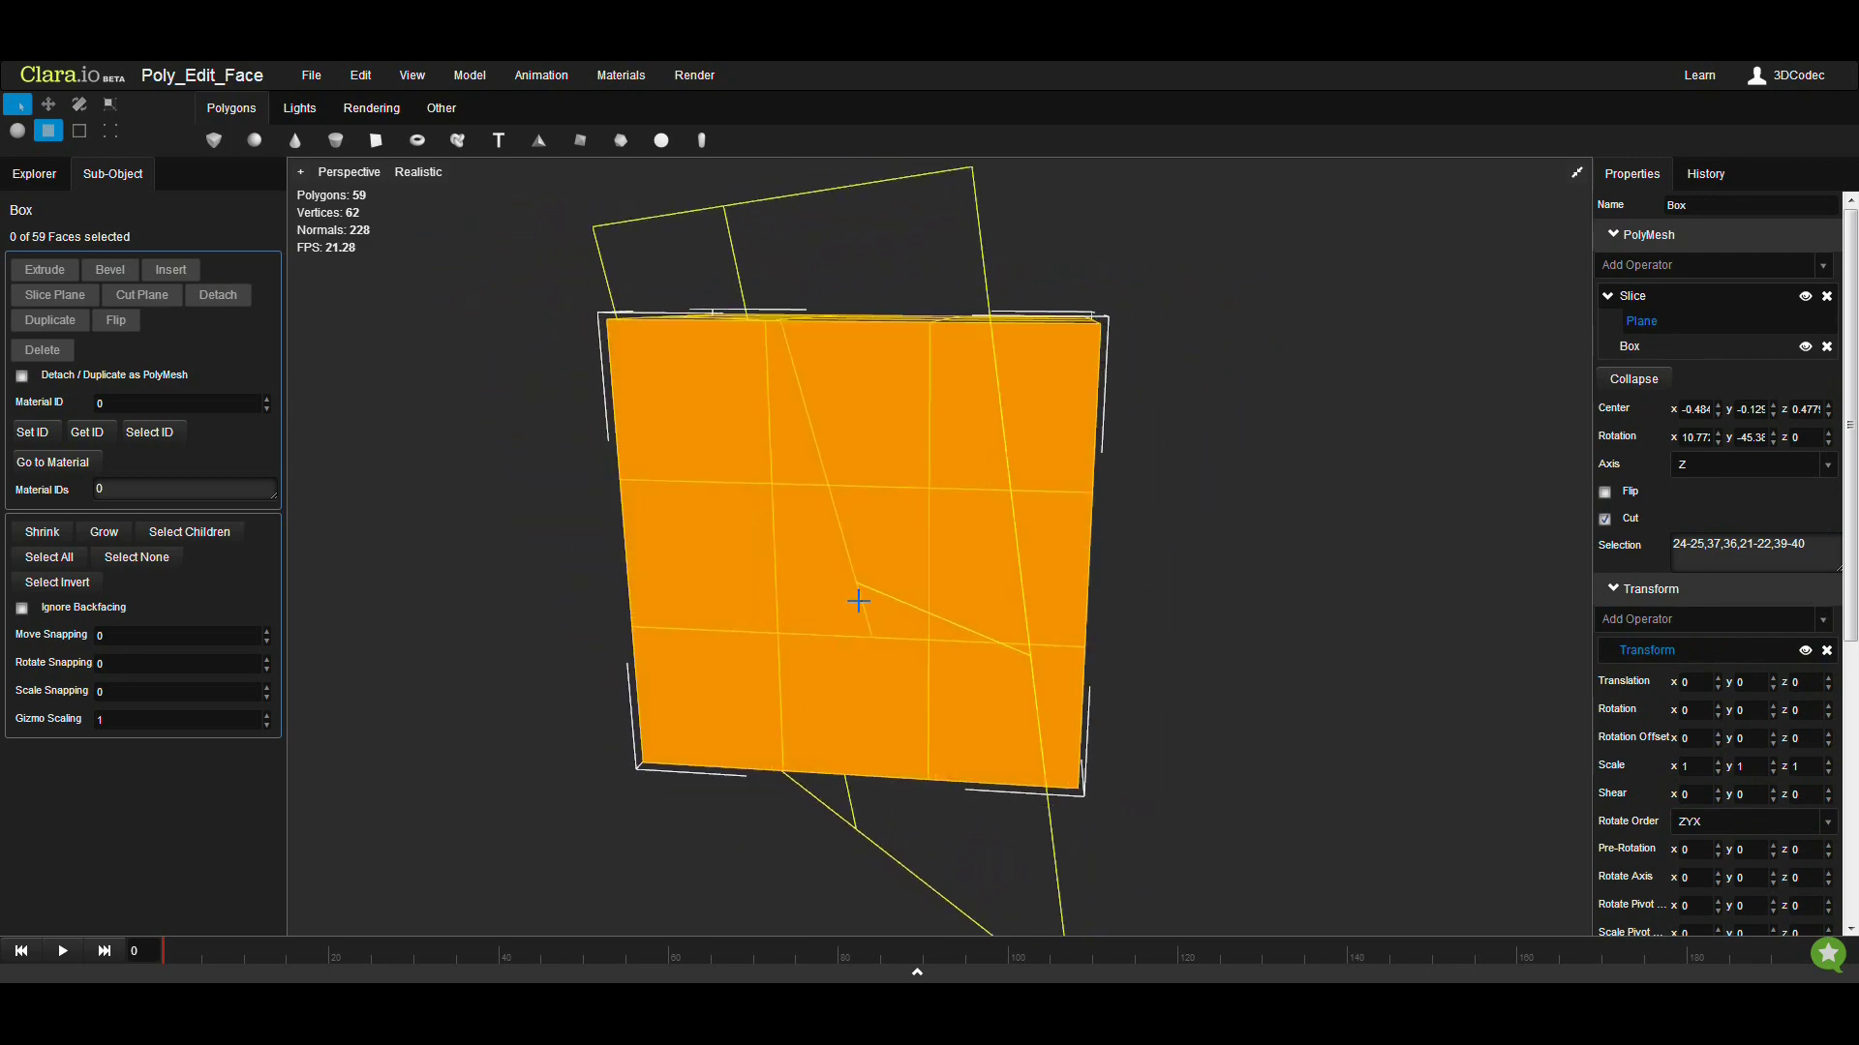
pyautogui.moveTo(734, 390); pyautogui.dragTo(741, 462, button='middle')
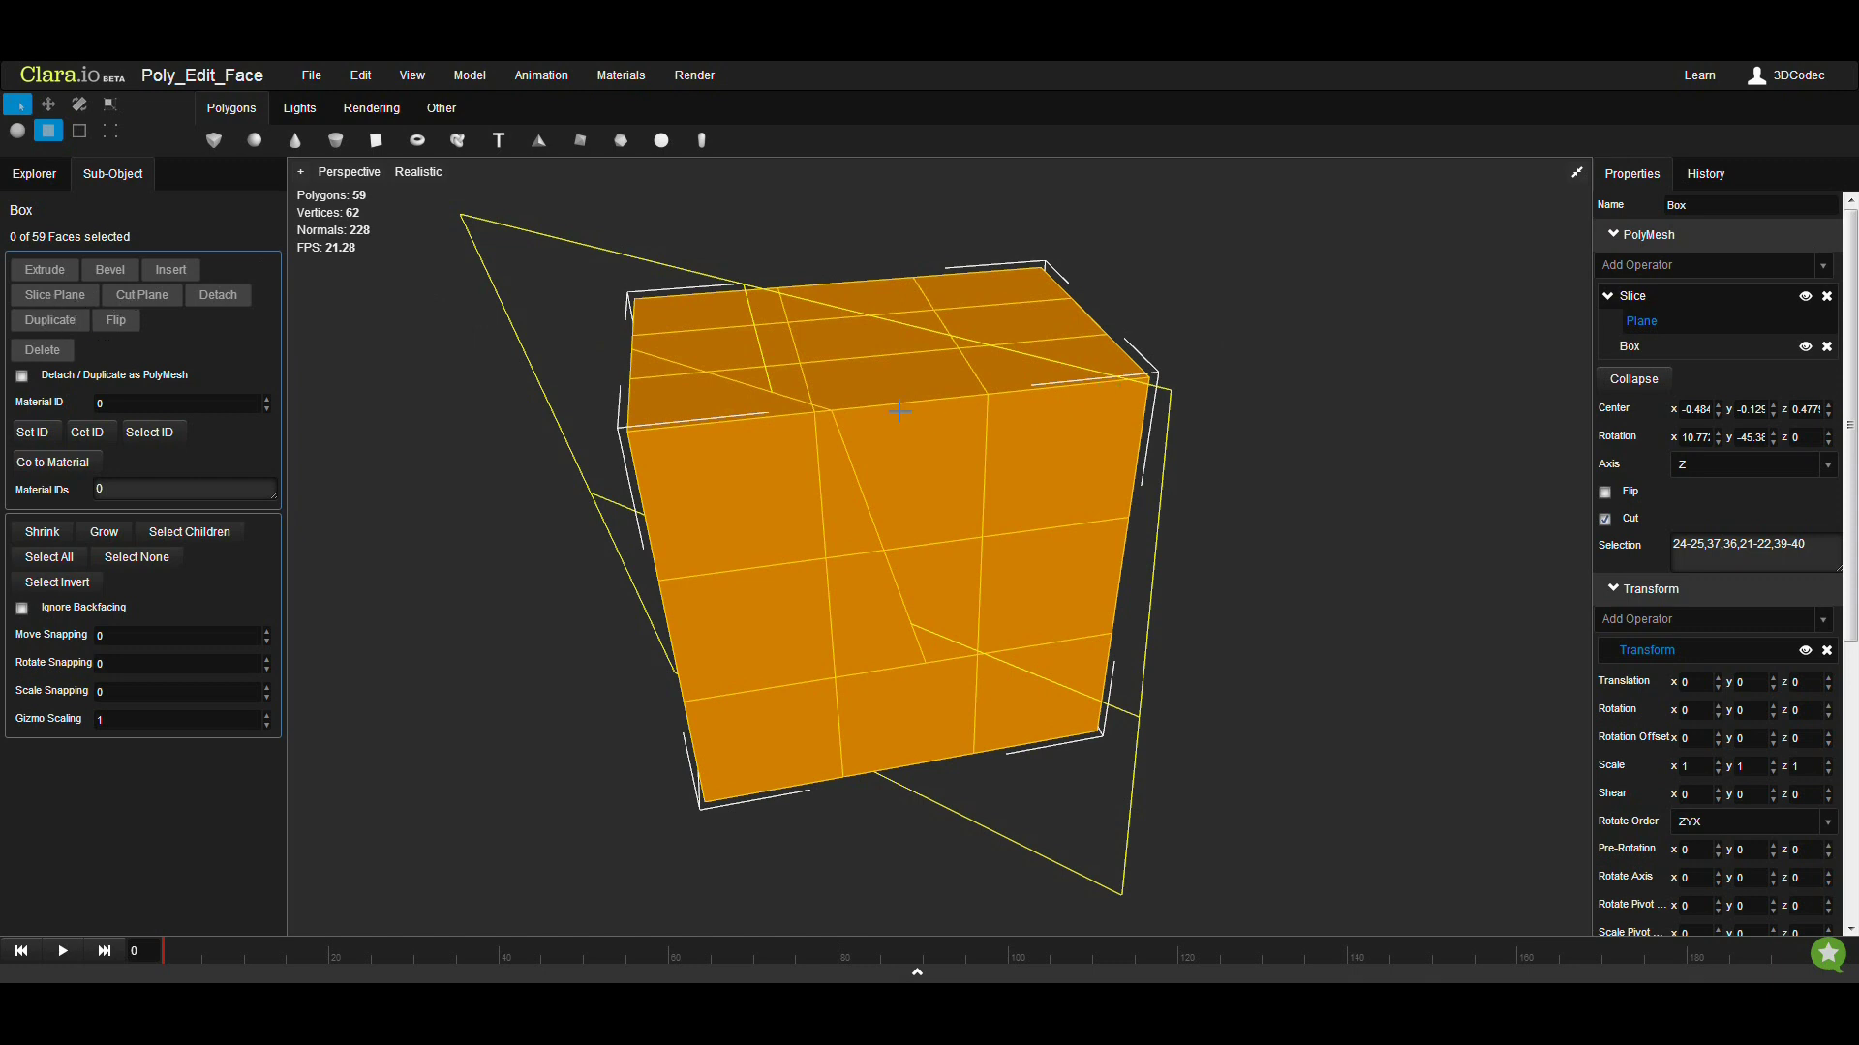
pyautogui.moveTo(828, 494); pyautogui.dragTo(876, 488, button='middle')
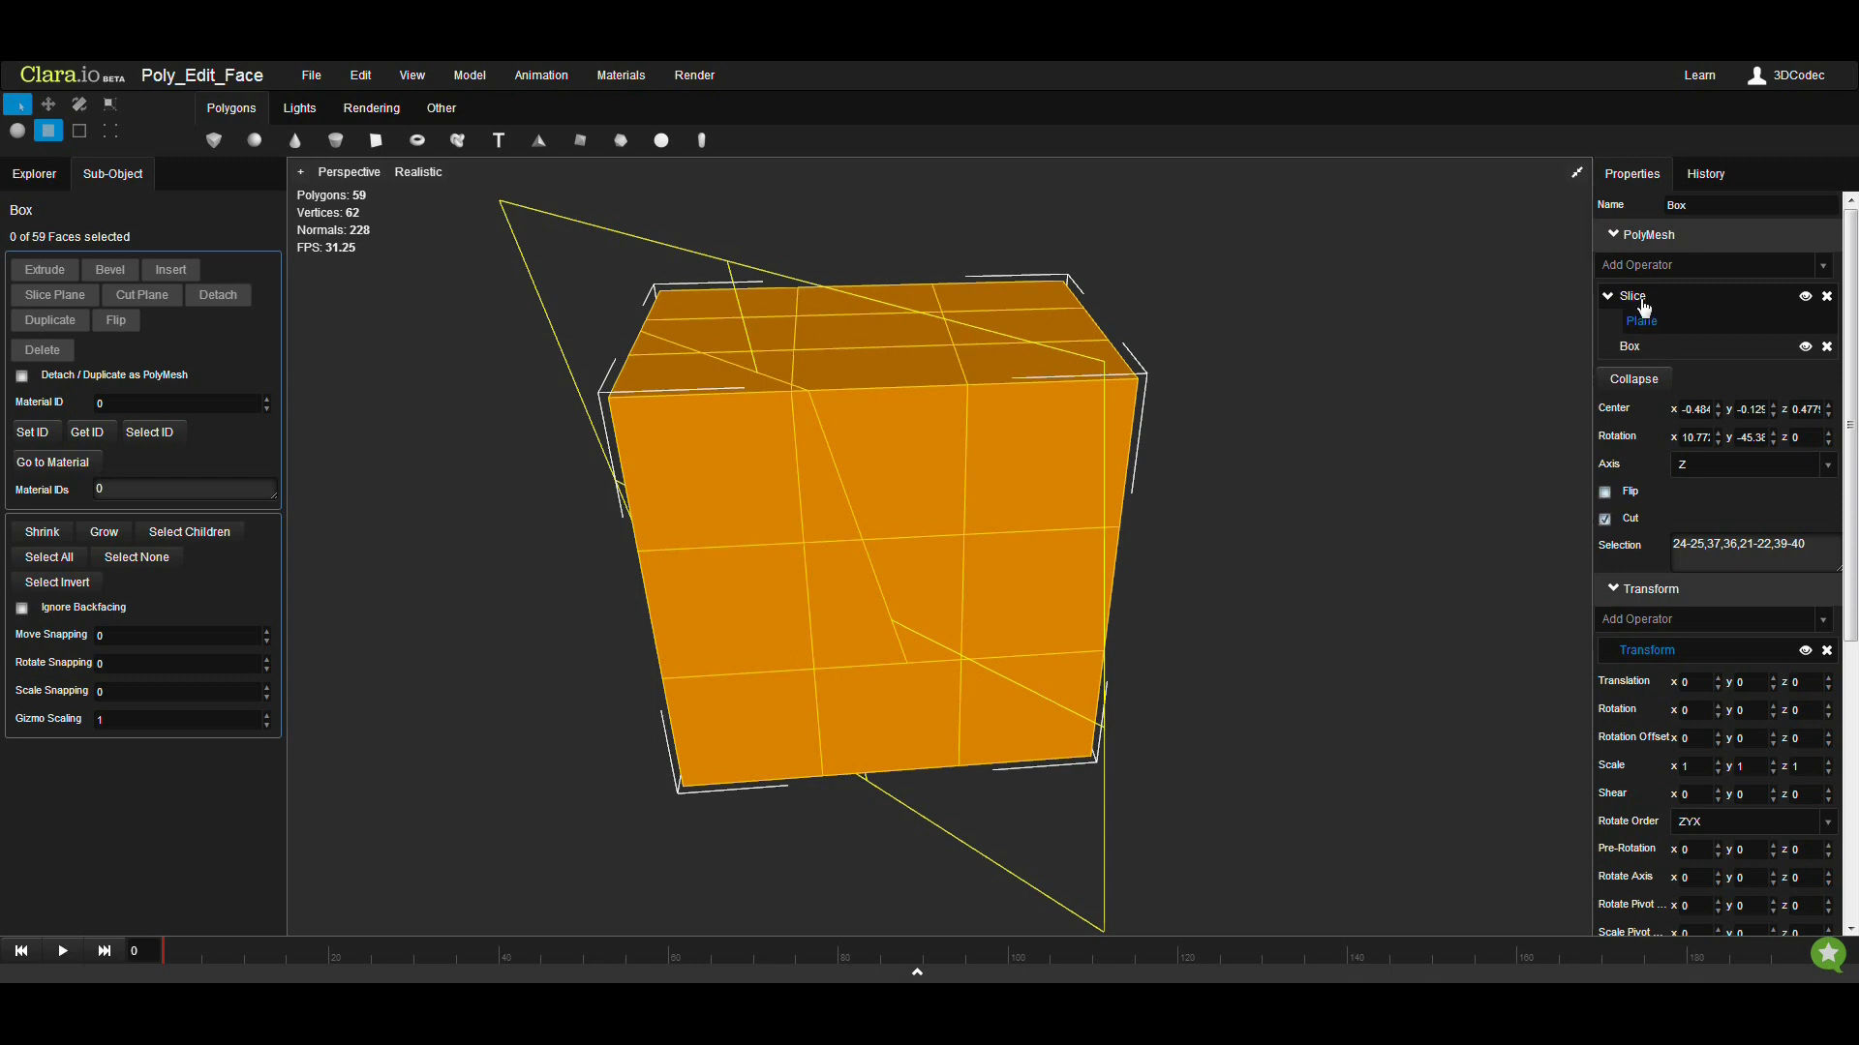
# Disable the Cut option of the Slice operator to compare the result, and enable it again
pyautogui.click(1605, 520)
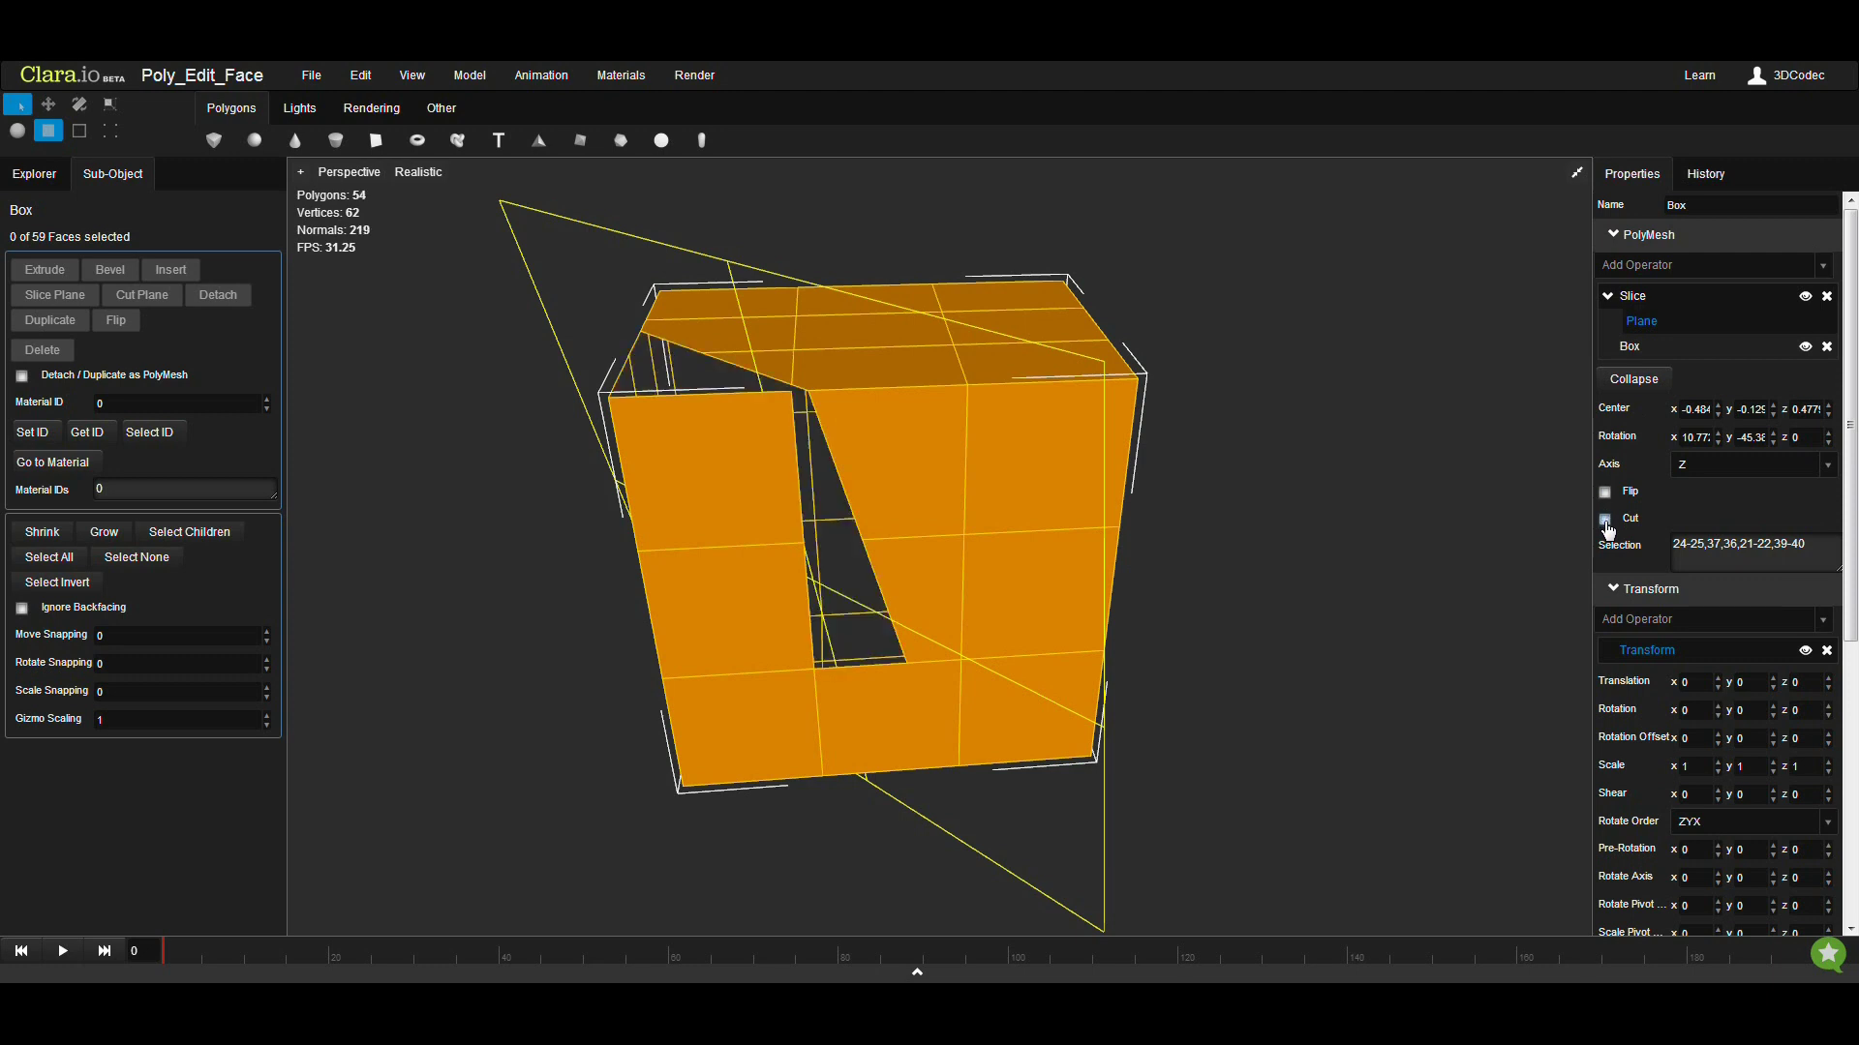
pyautogui.moveTo(1169, 558); pyautogui.dragTo(1162, 590, button='middle')
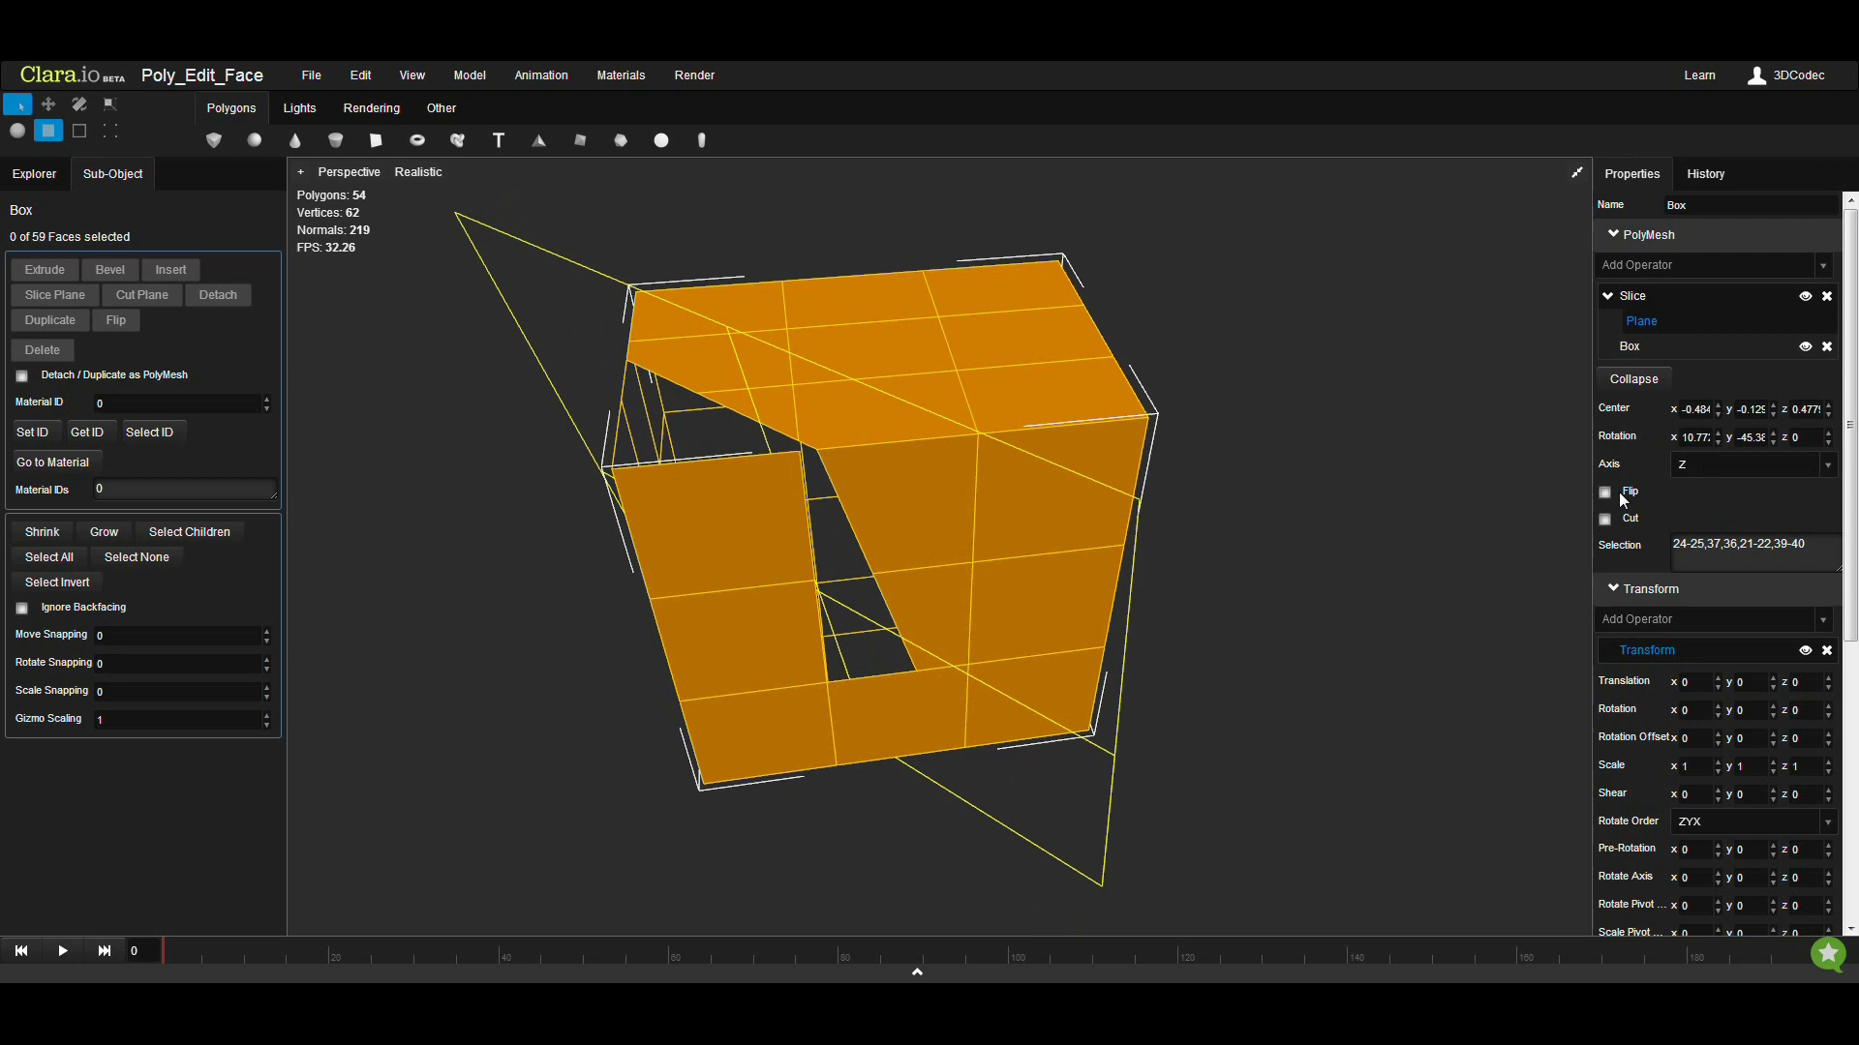
pyautogui.moveTo(646, 539); pyautogui.dragTo(813, 580, button='middle')
pyautogui.click(1604, 521)
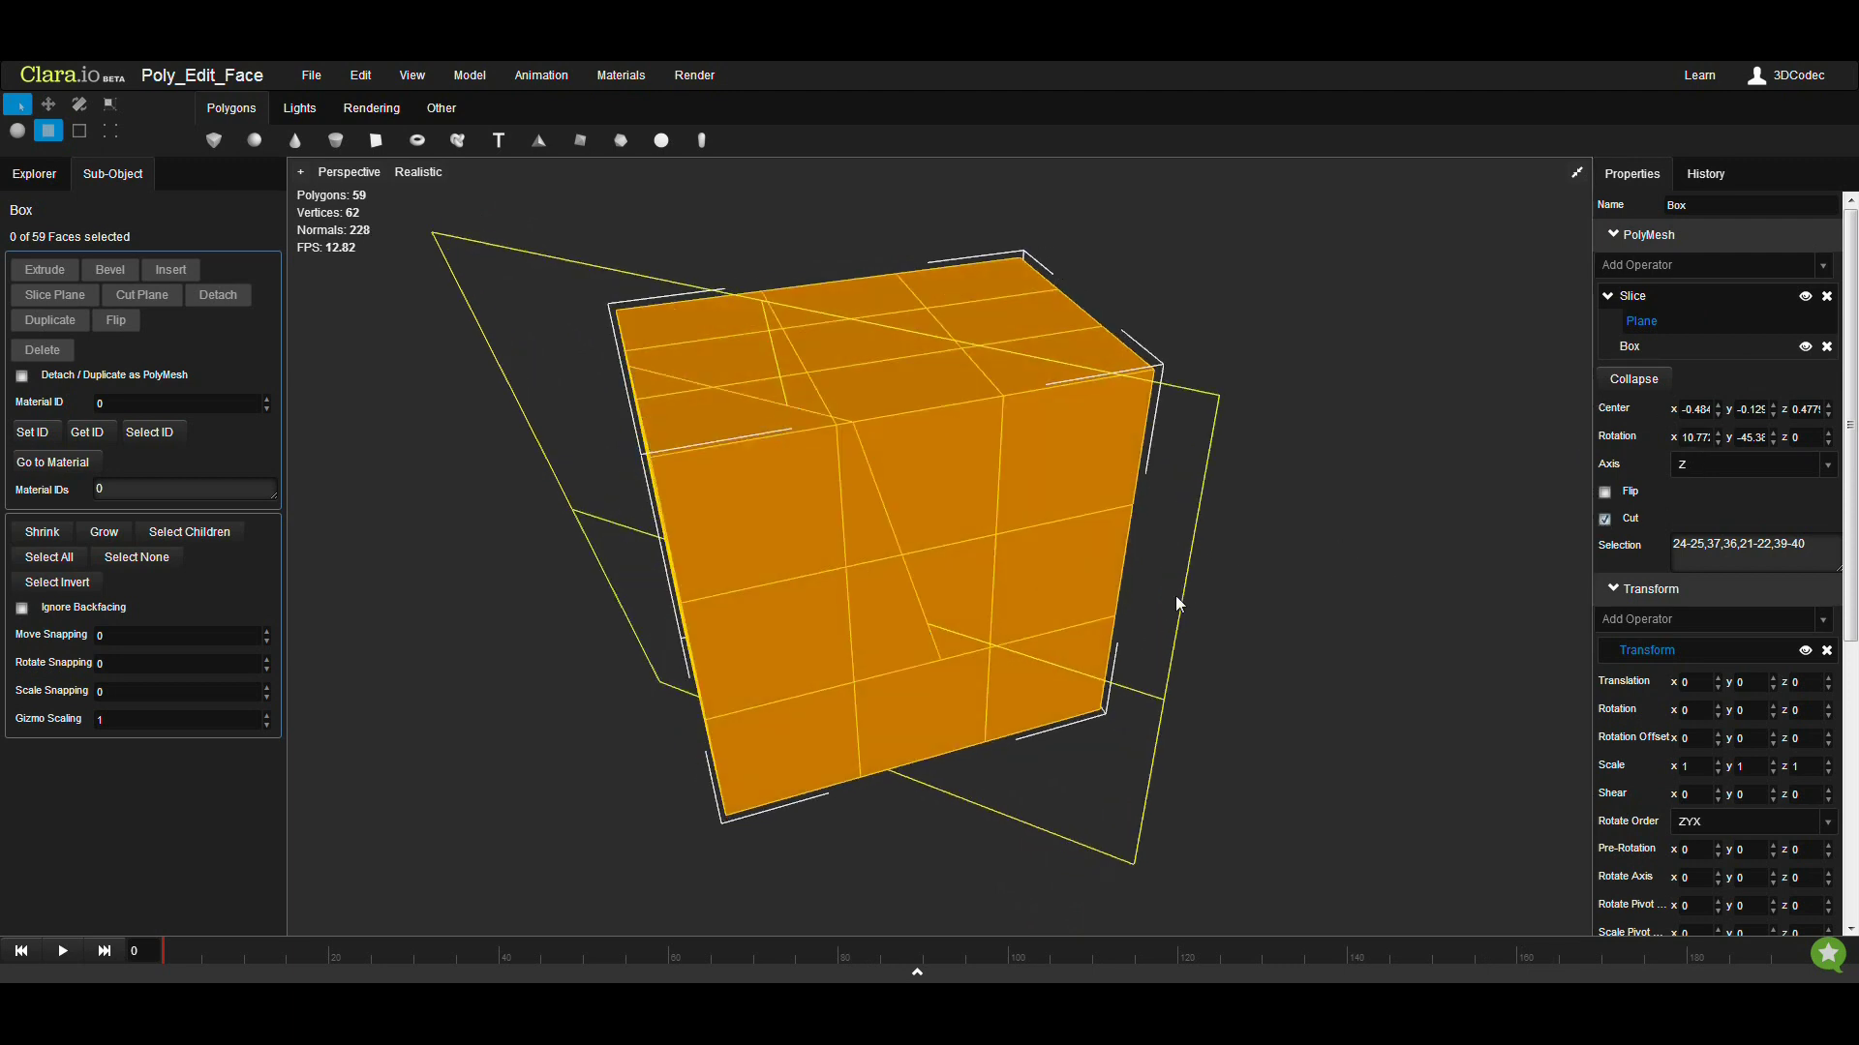
pyautogui.moveTo(1175, 597); pyautogui.dragTo(1093, 584, button='middle')
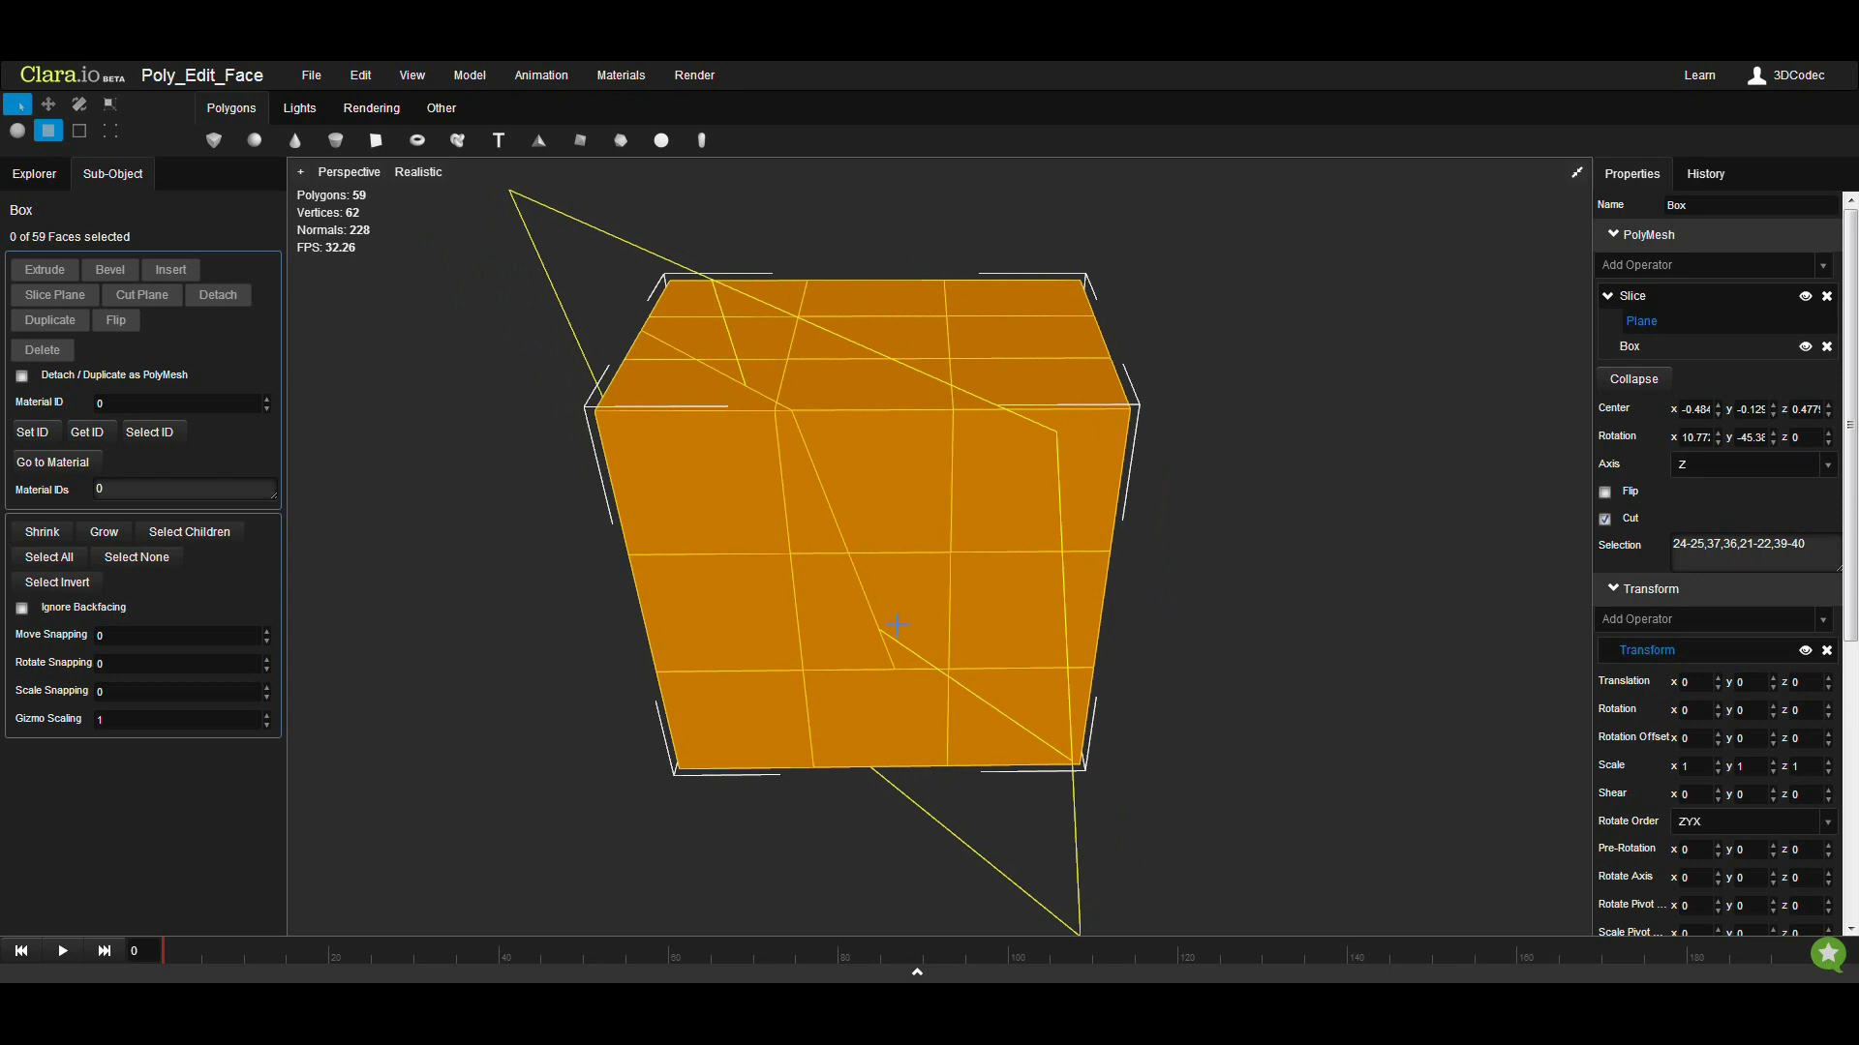
# Turn off the Slice operator's Cut option and toggle Flip to compare the removed sides, leaving Flip off
pyautogui.click(1604, 520)
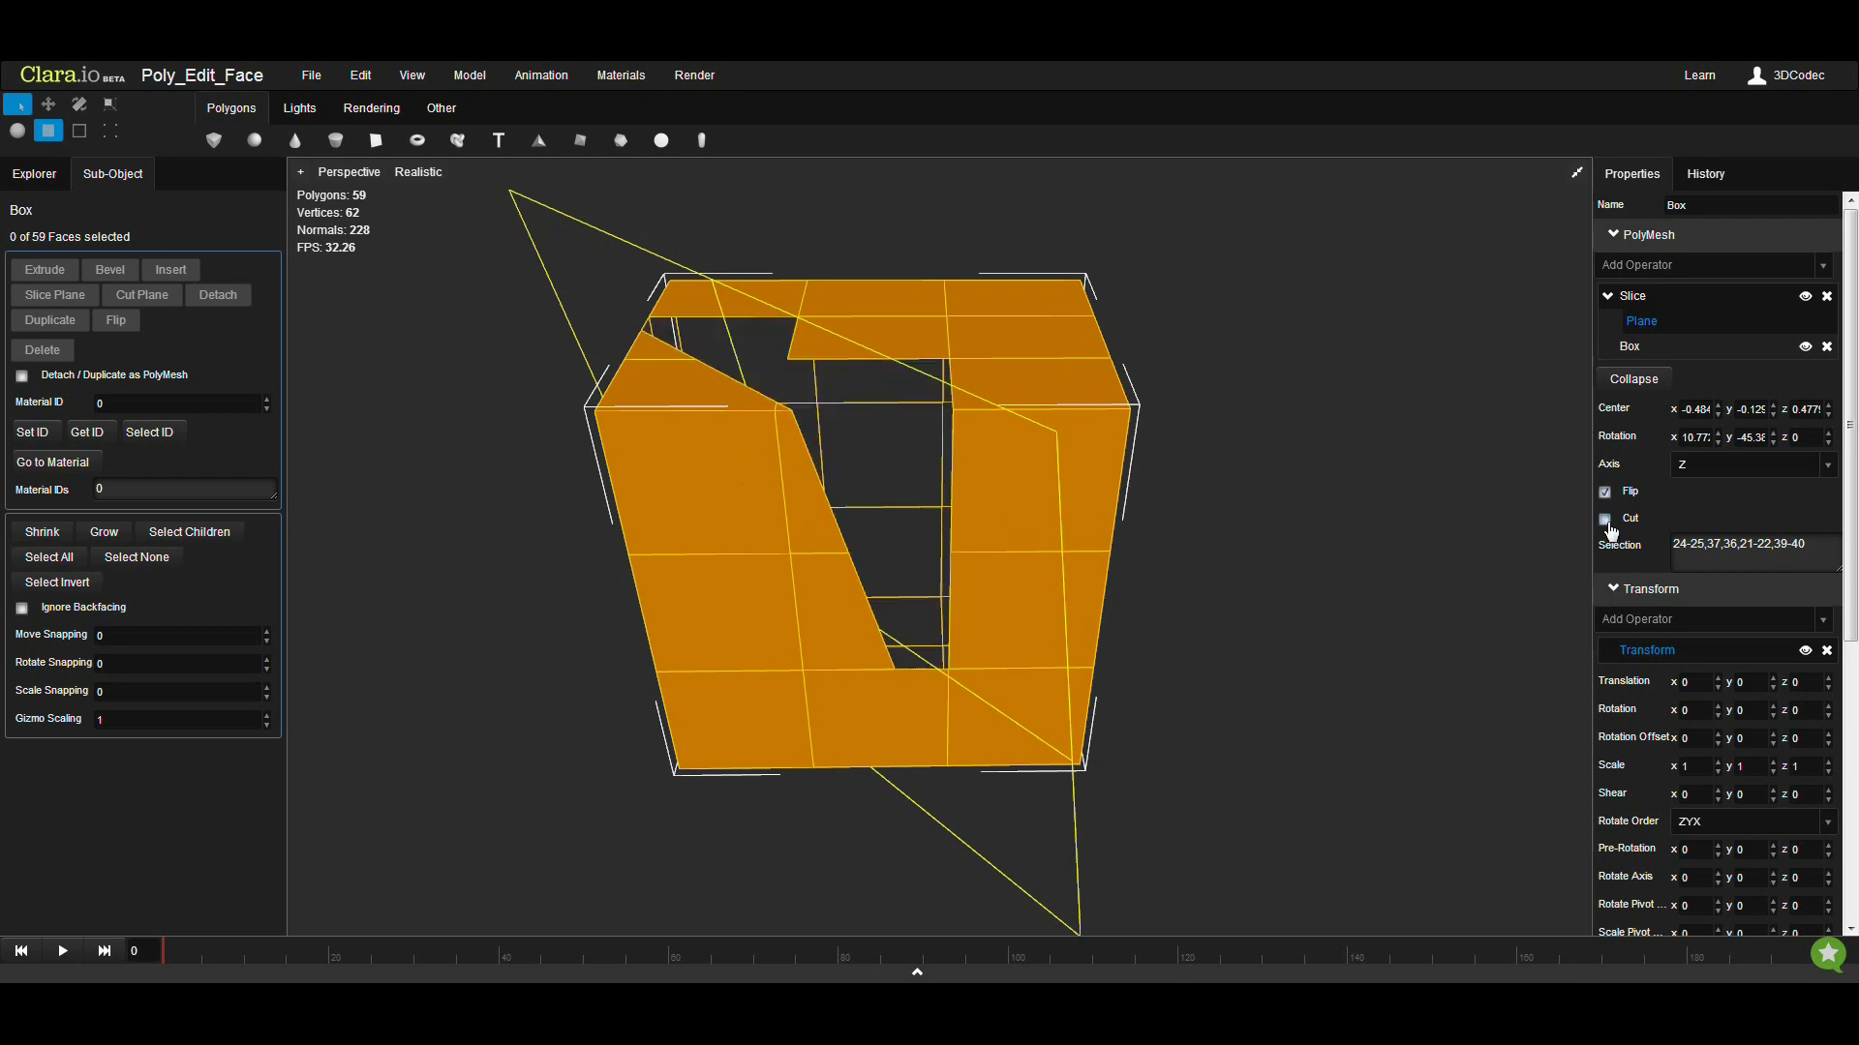
pyautogui.click(1604, 494)
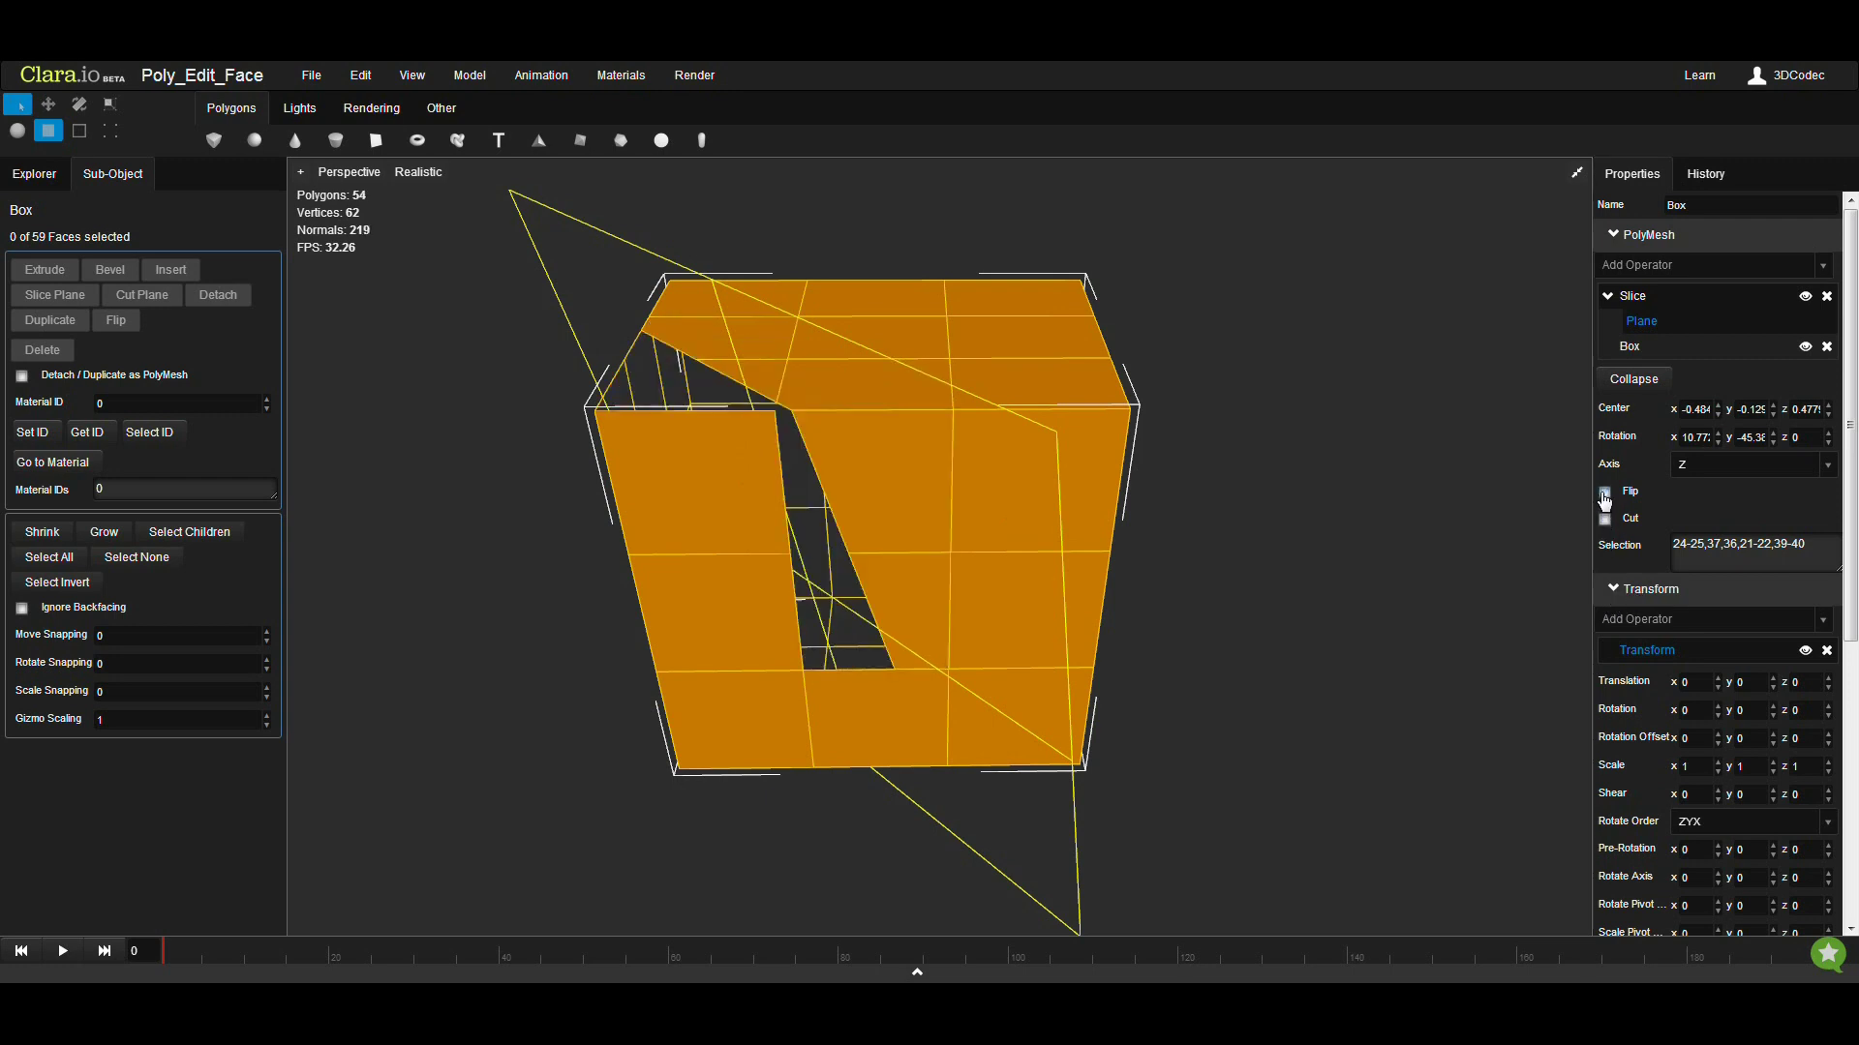
pyautogui.click(1604, 494)
pyautogui.click(1604, 493)
# Try the X and Y axes for the slice plane and return the axis to Z
pyautogui.click(1694, 473)
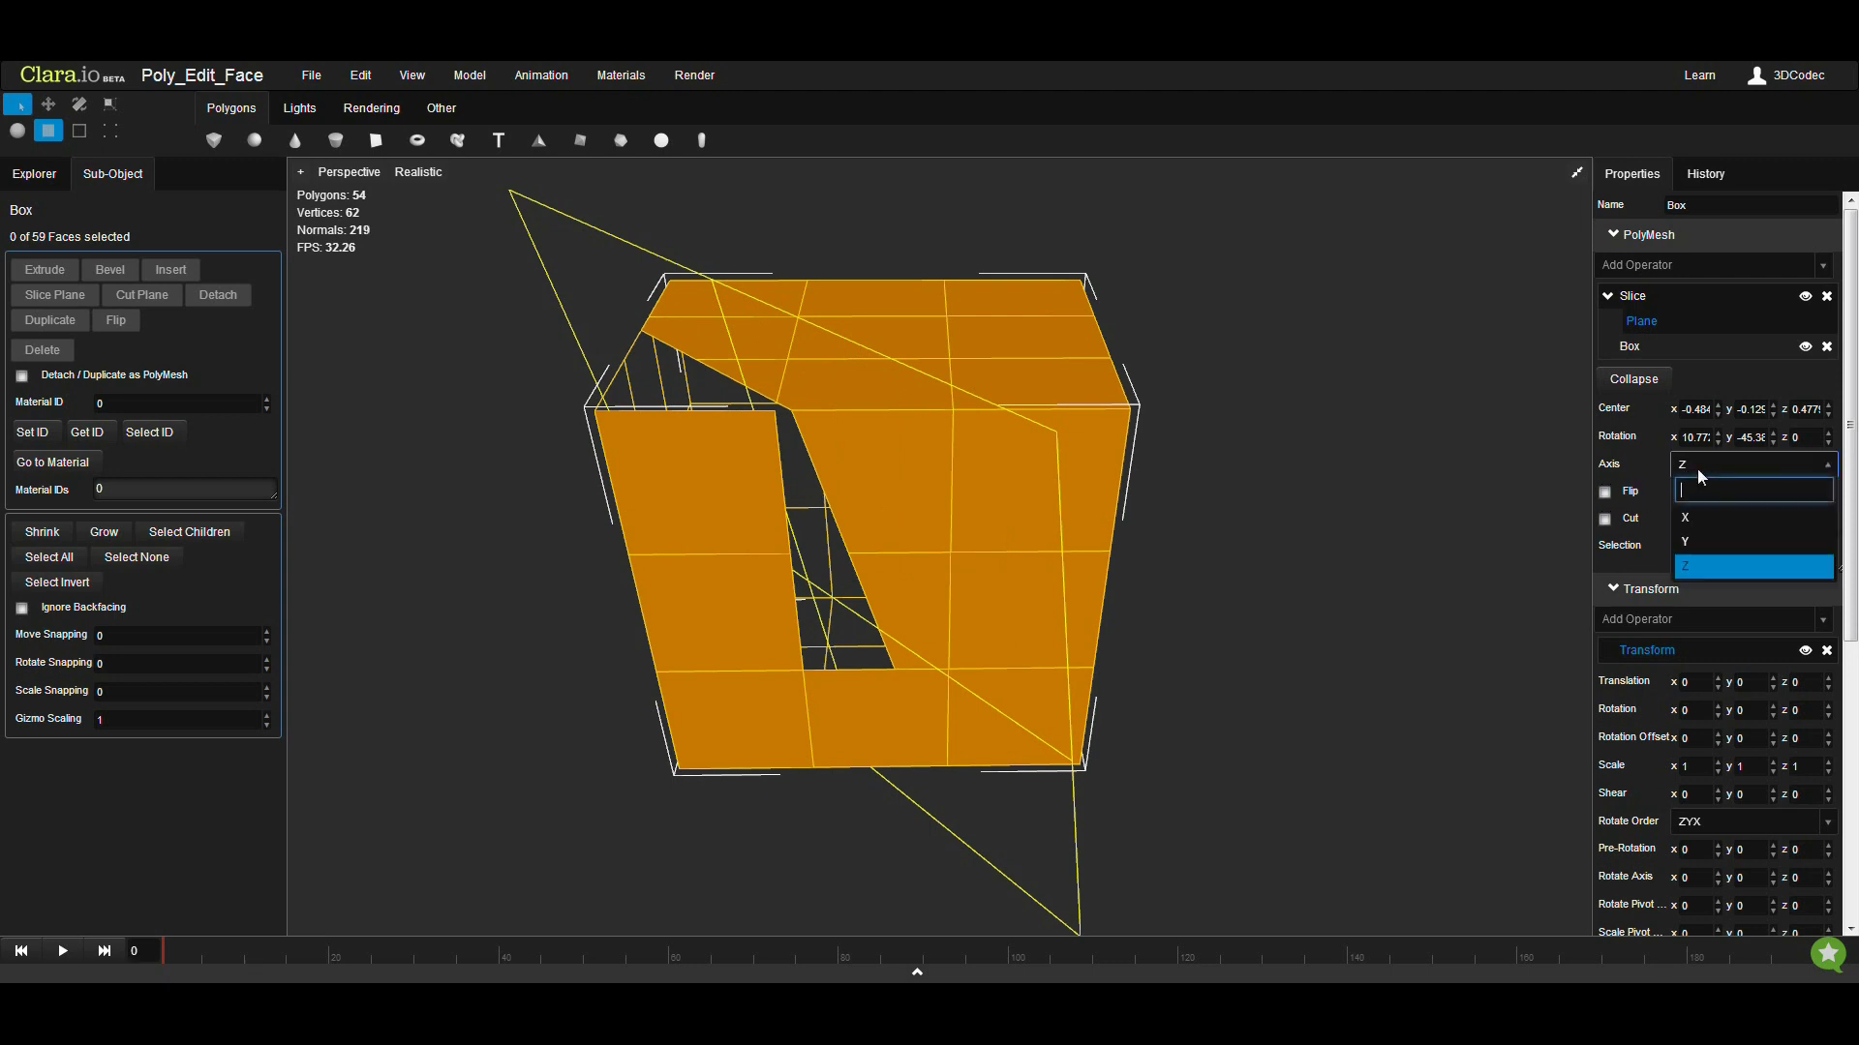
pyautogui.click(1698, 467)
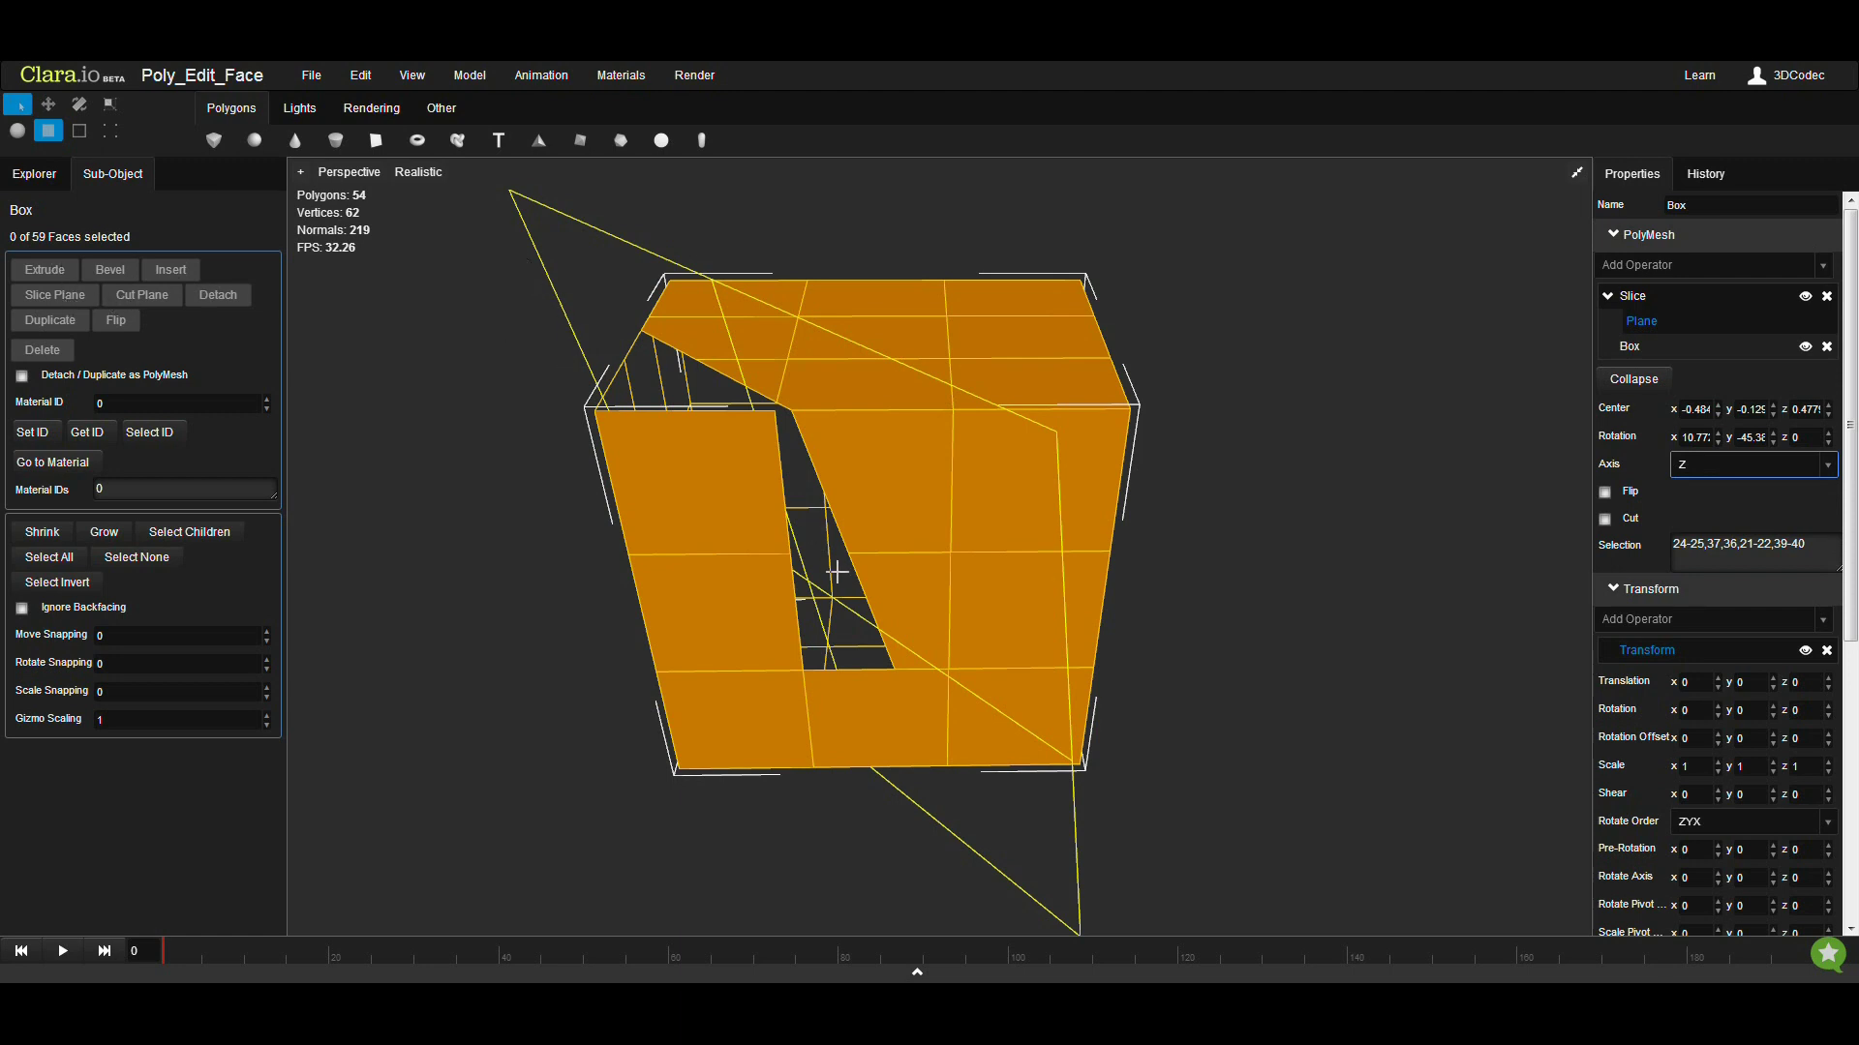
pyautogui.click(1696, 470)
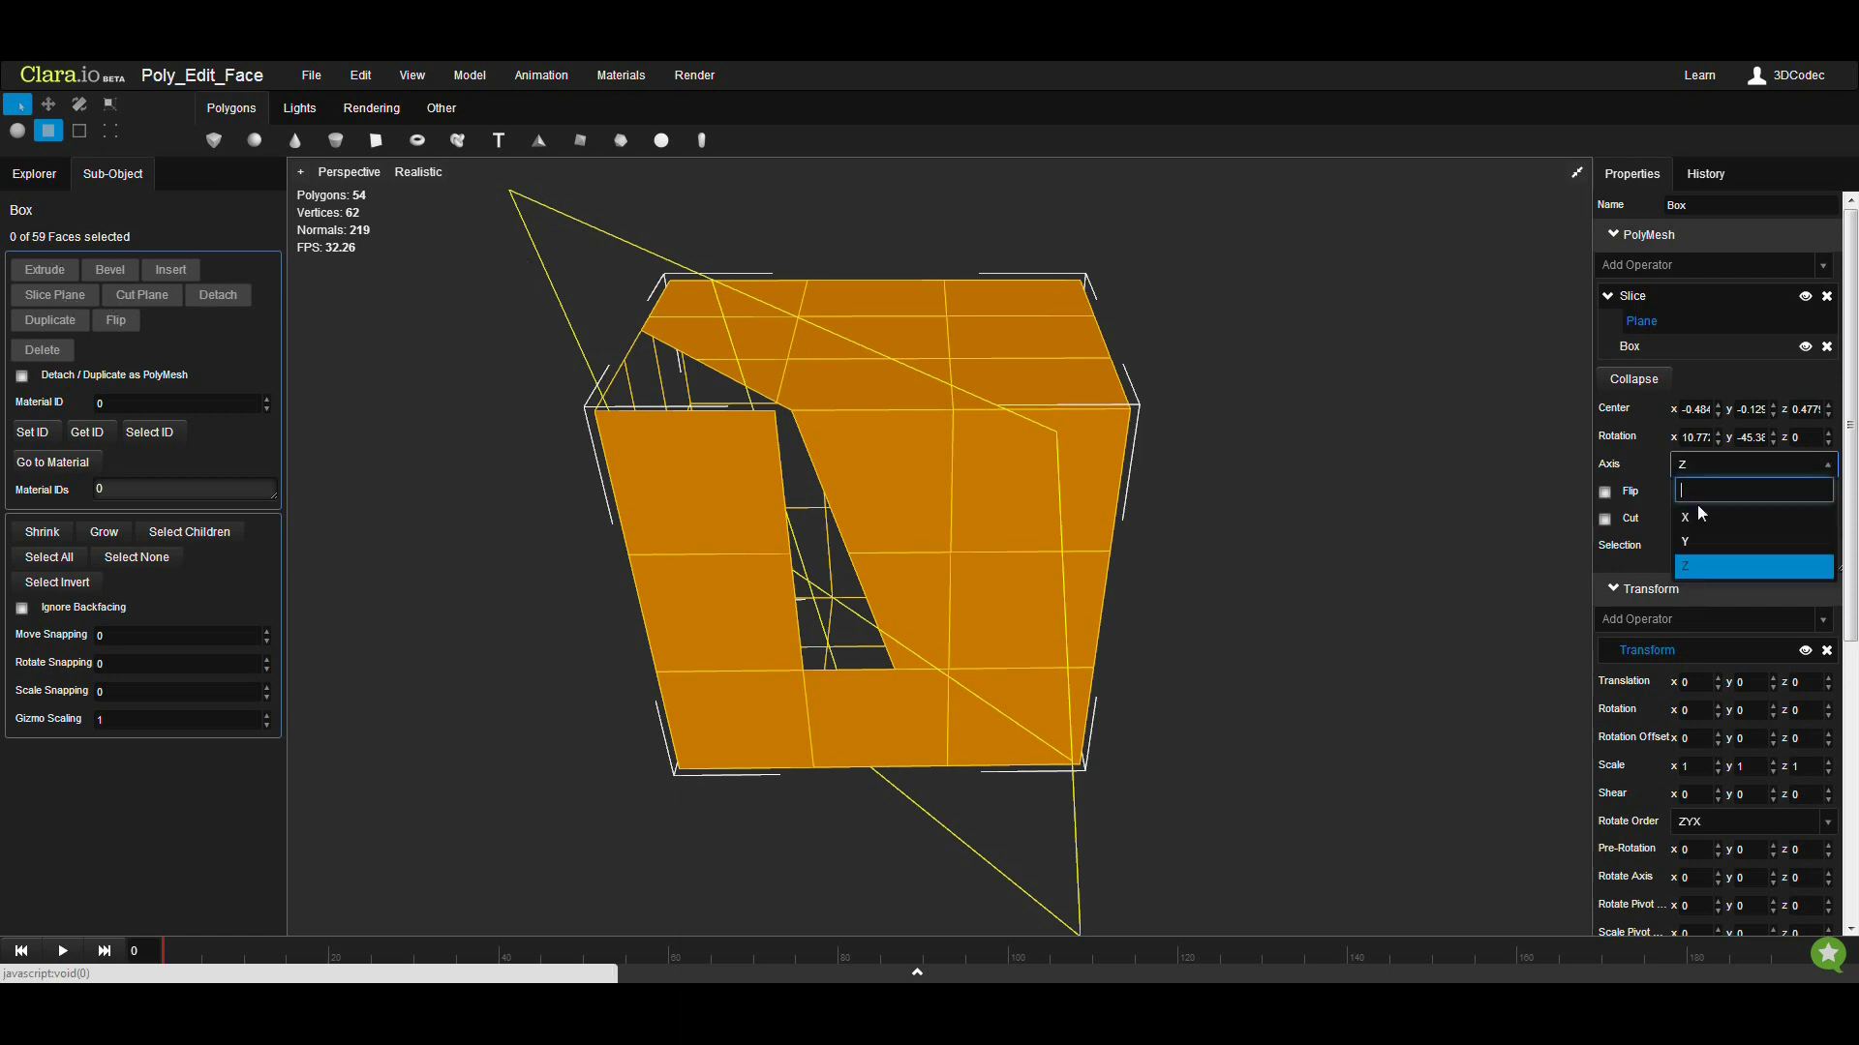
pyautogui.click(1694, 543)
pyautogui.click(1700, 466)
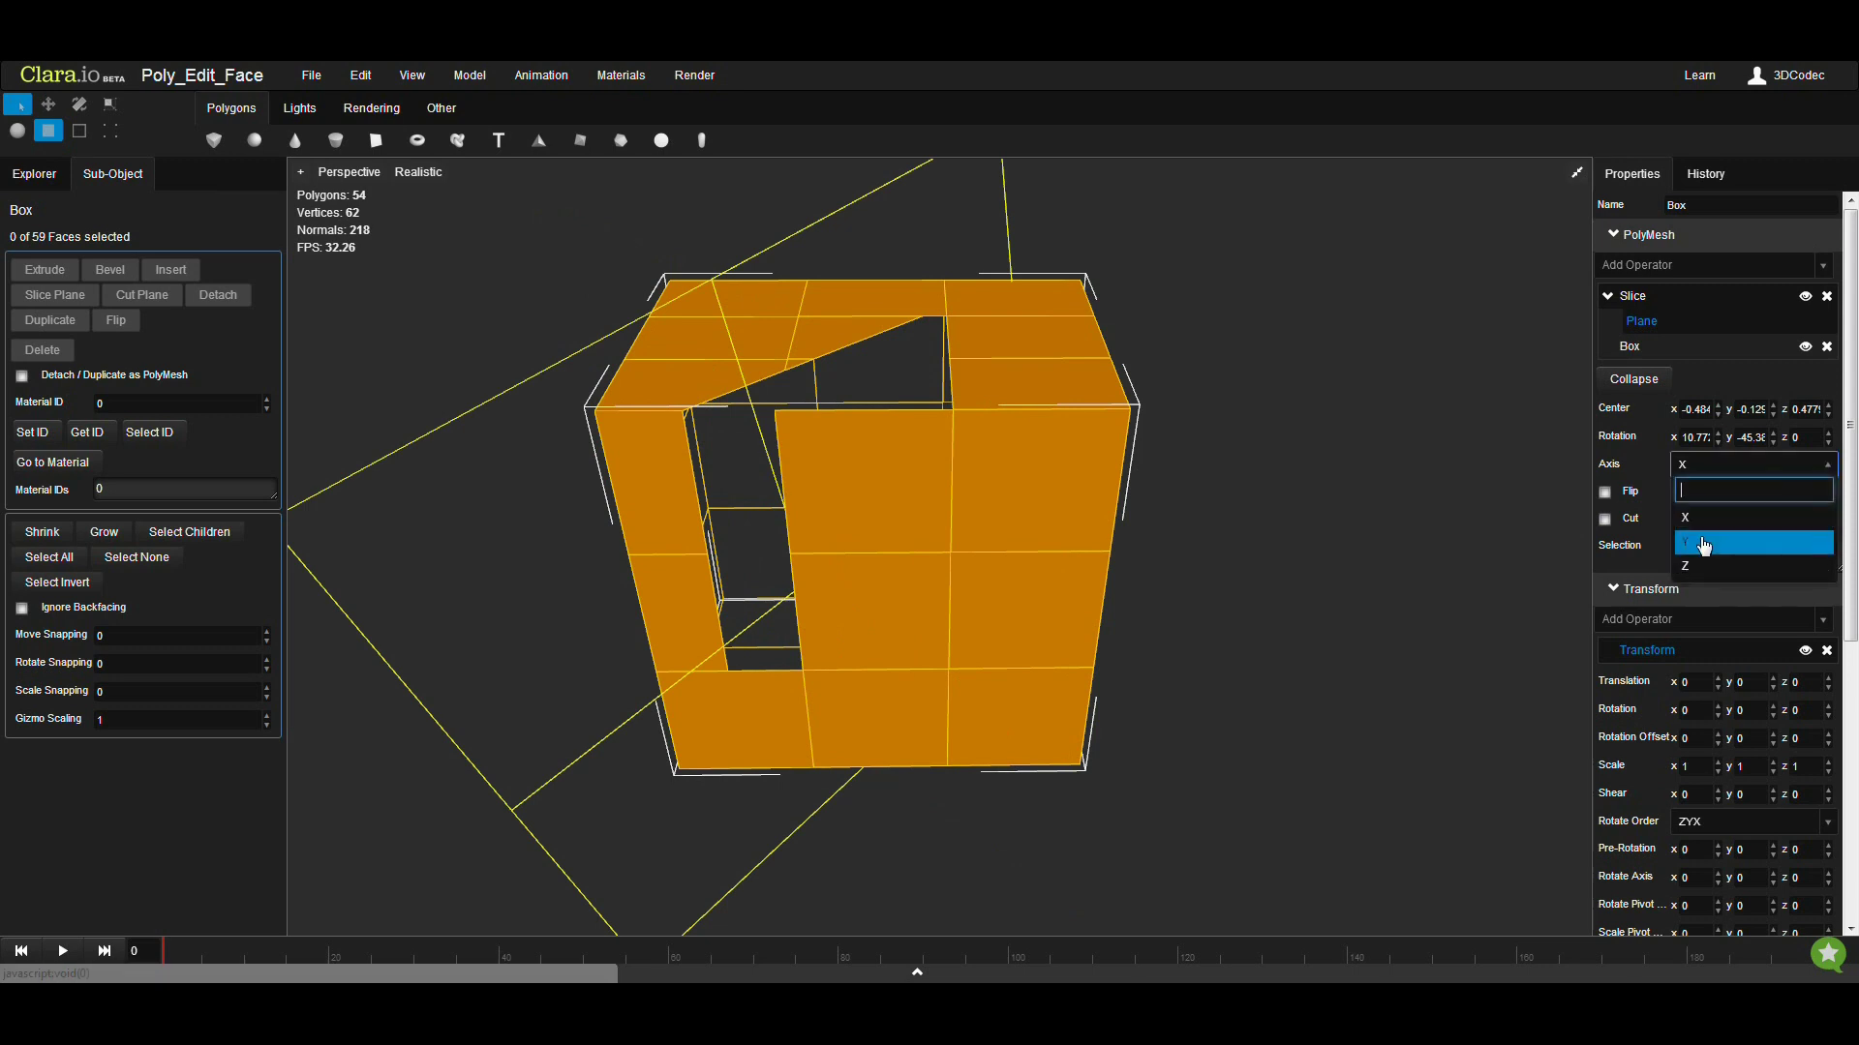
pyautogui.click(1702, 545)
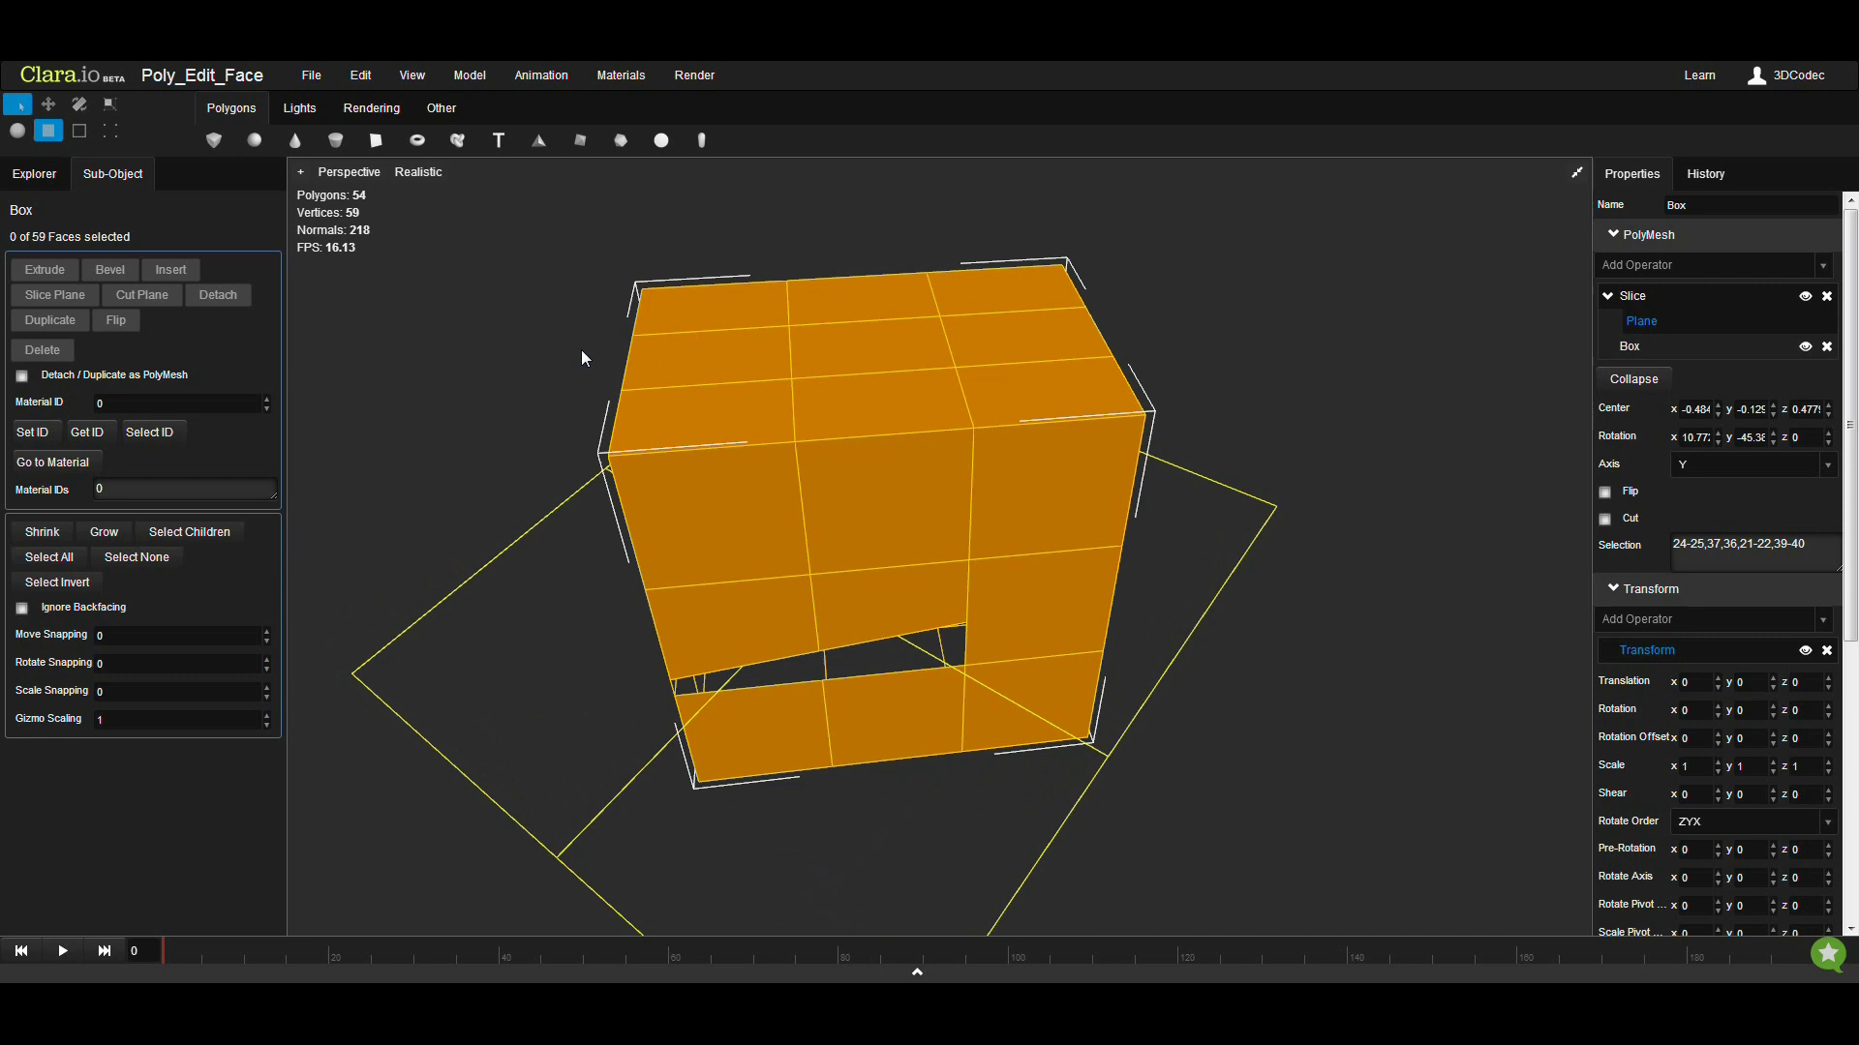
pyautogui.click(1695, 480)
pyautogui.click(1728, 564)
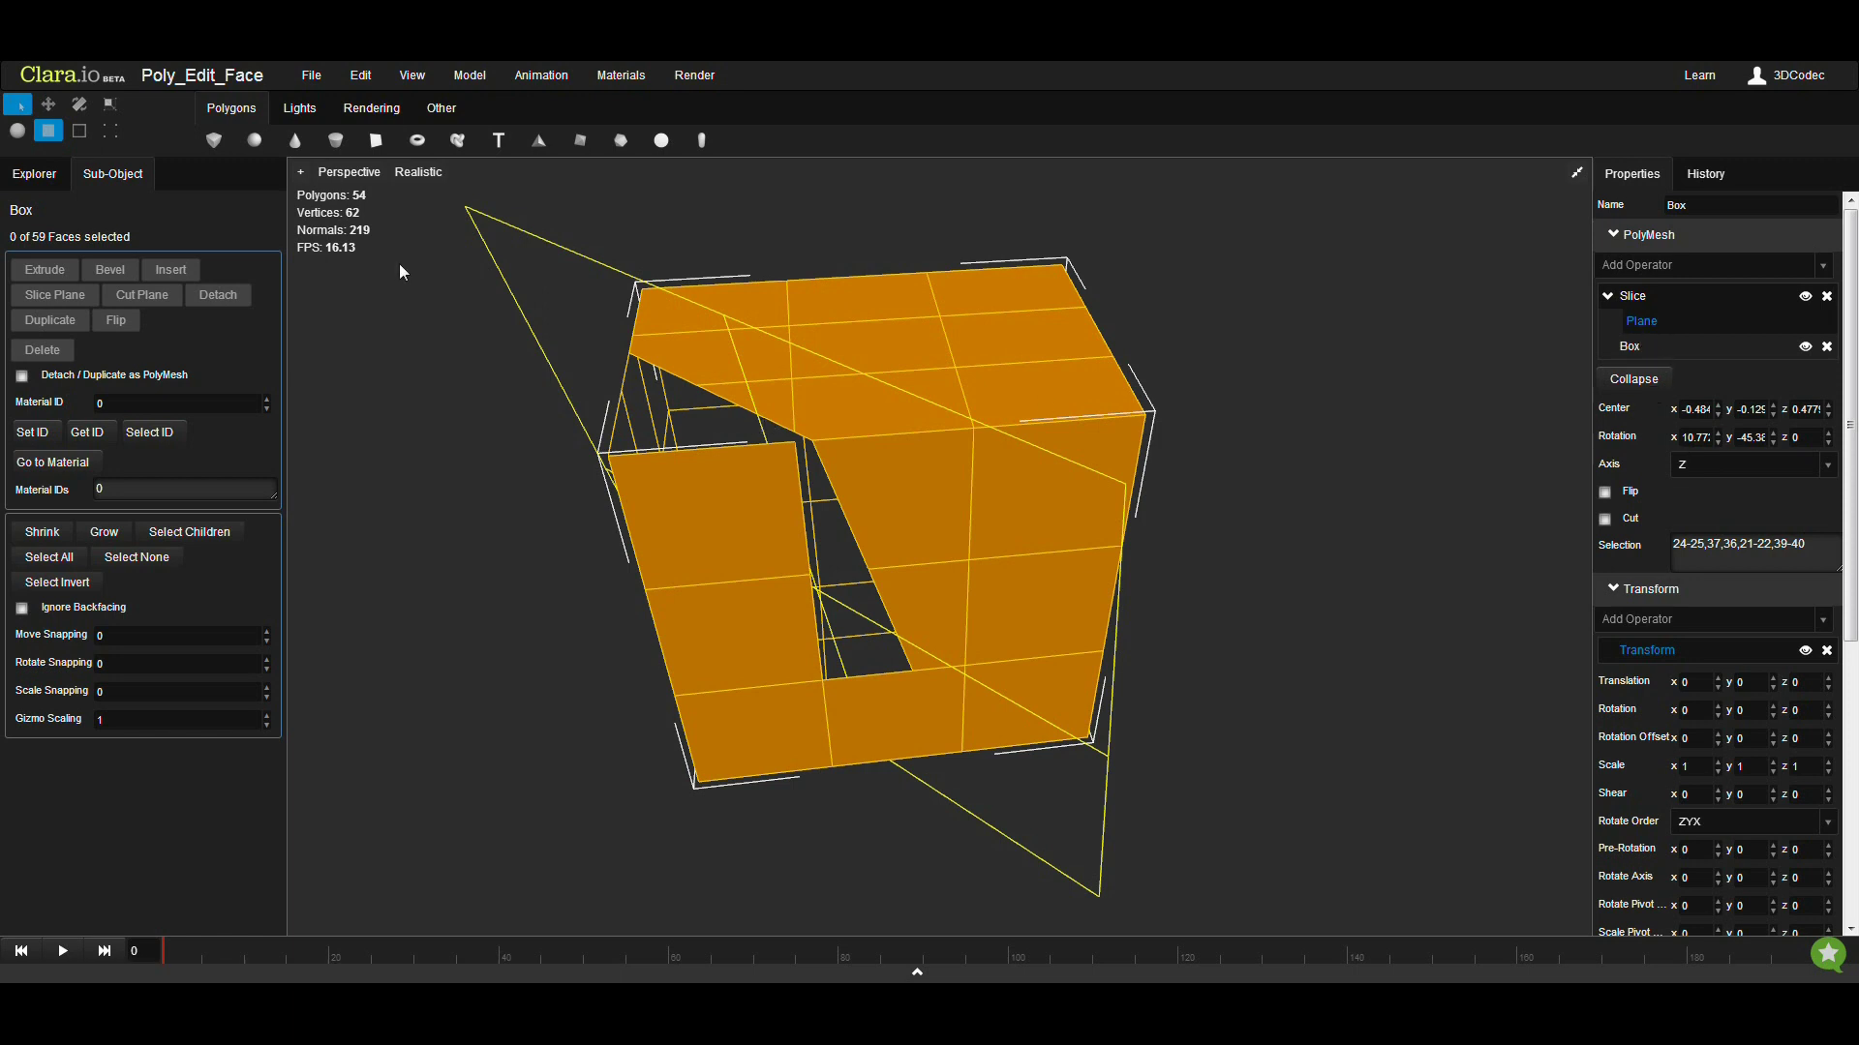
# Examine the sliced opening with the Slice operator selected, and reselect its Plane sub-item
pyautogui.click(1640, 302)
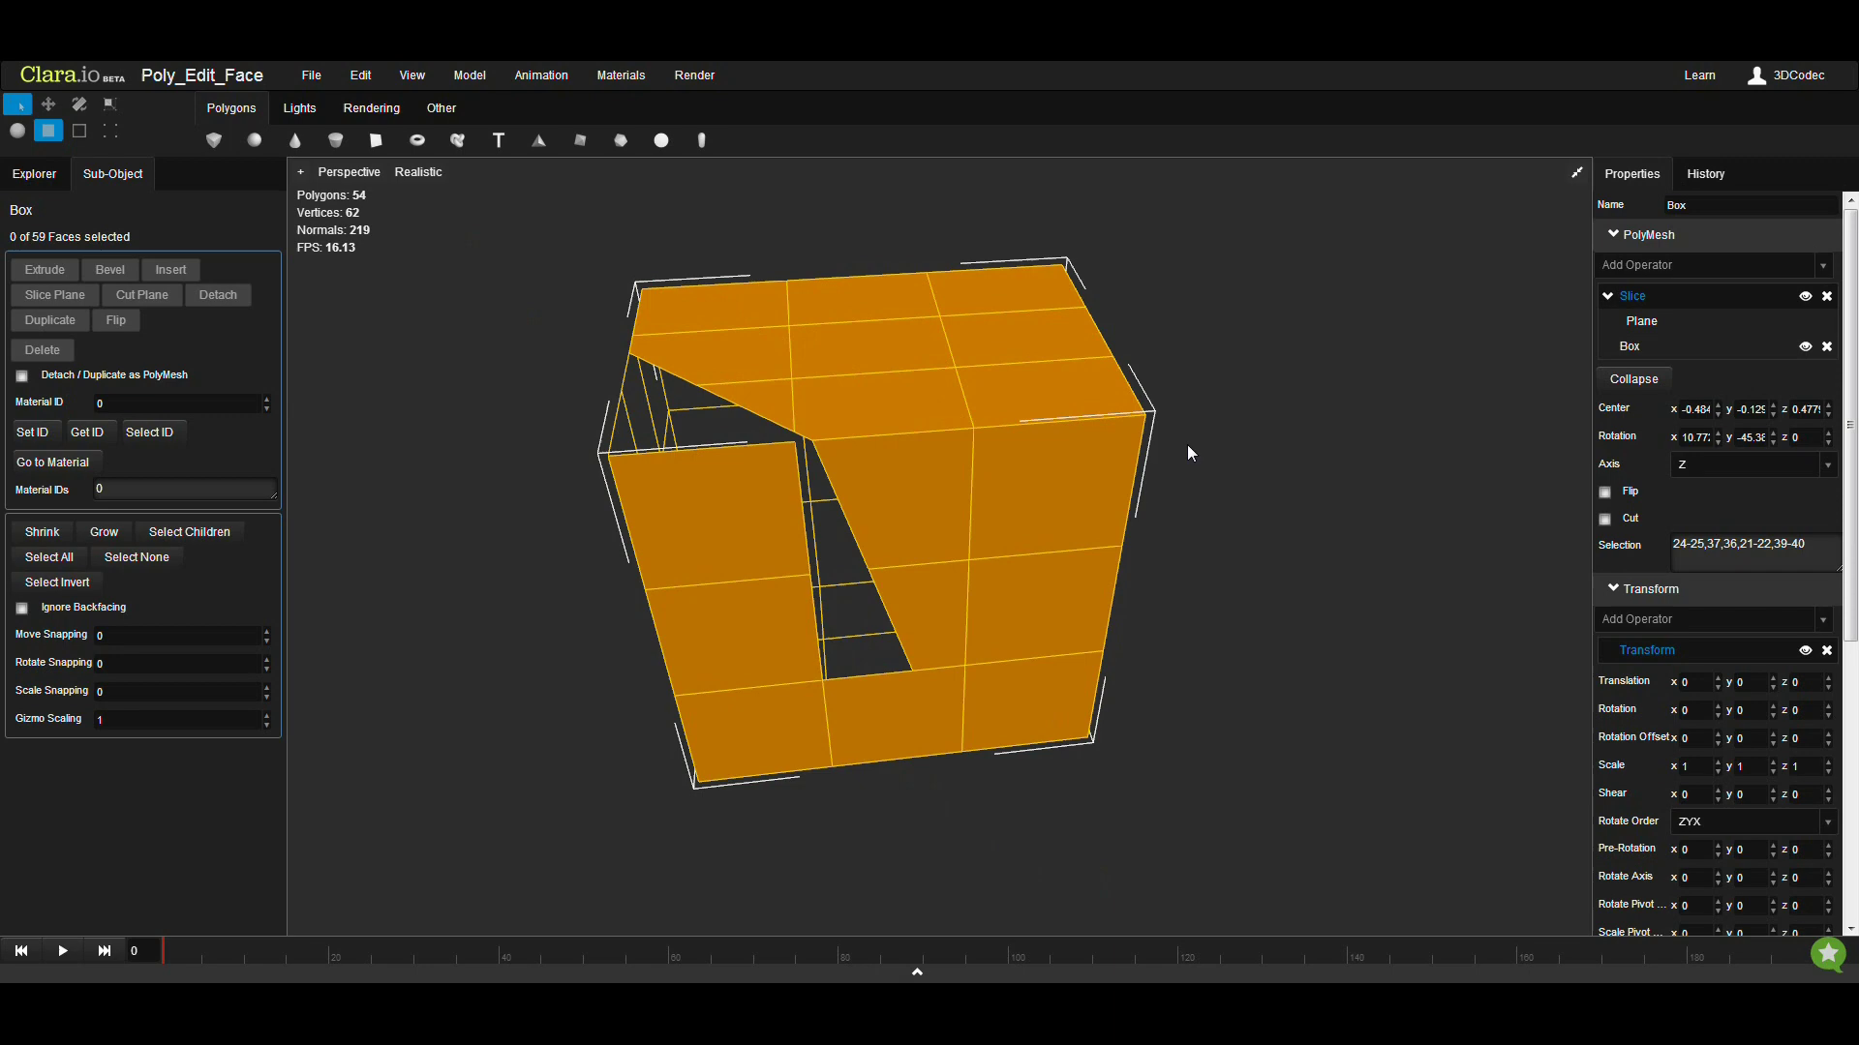
pyautogui.moveTo(636, 592); pyautogui.dragTo(728, 584, button='middle')
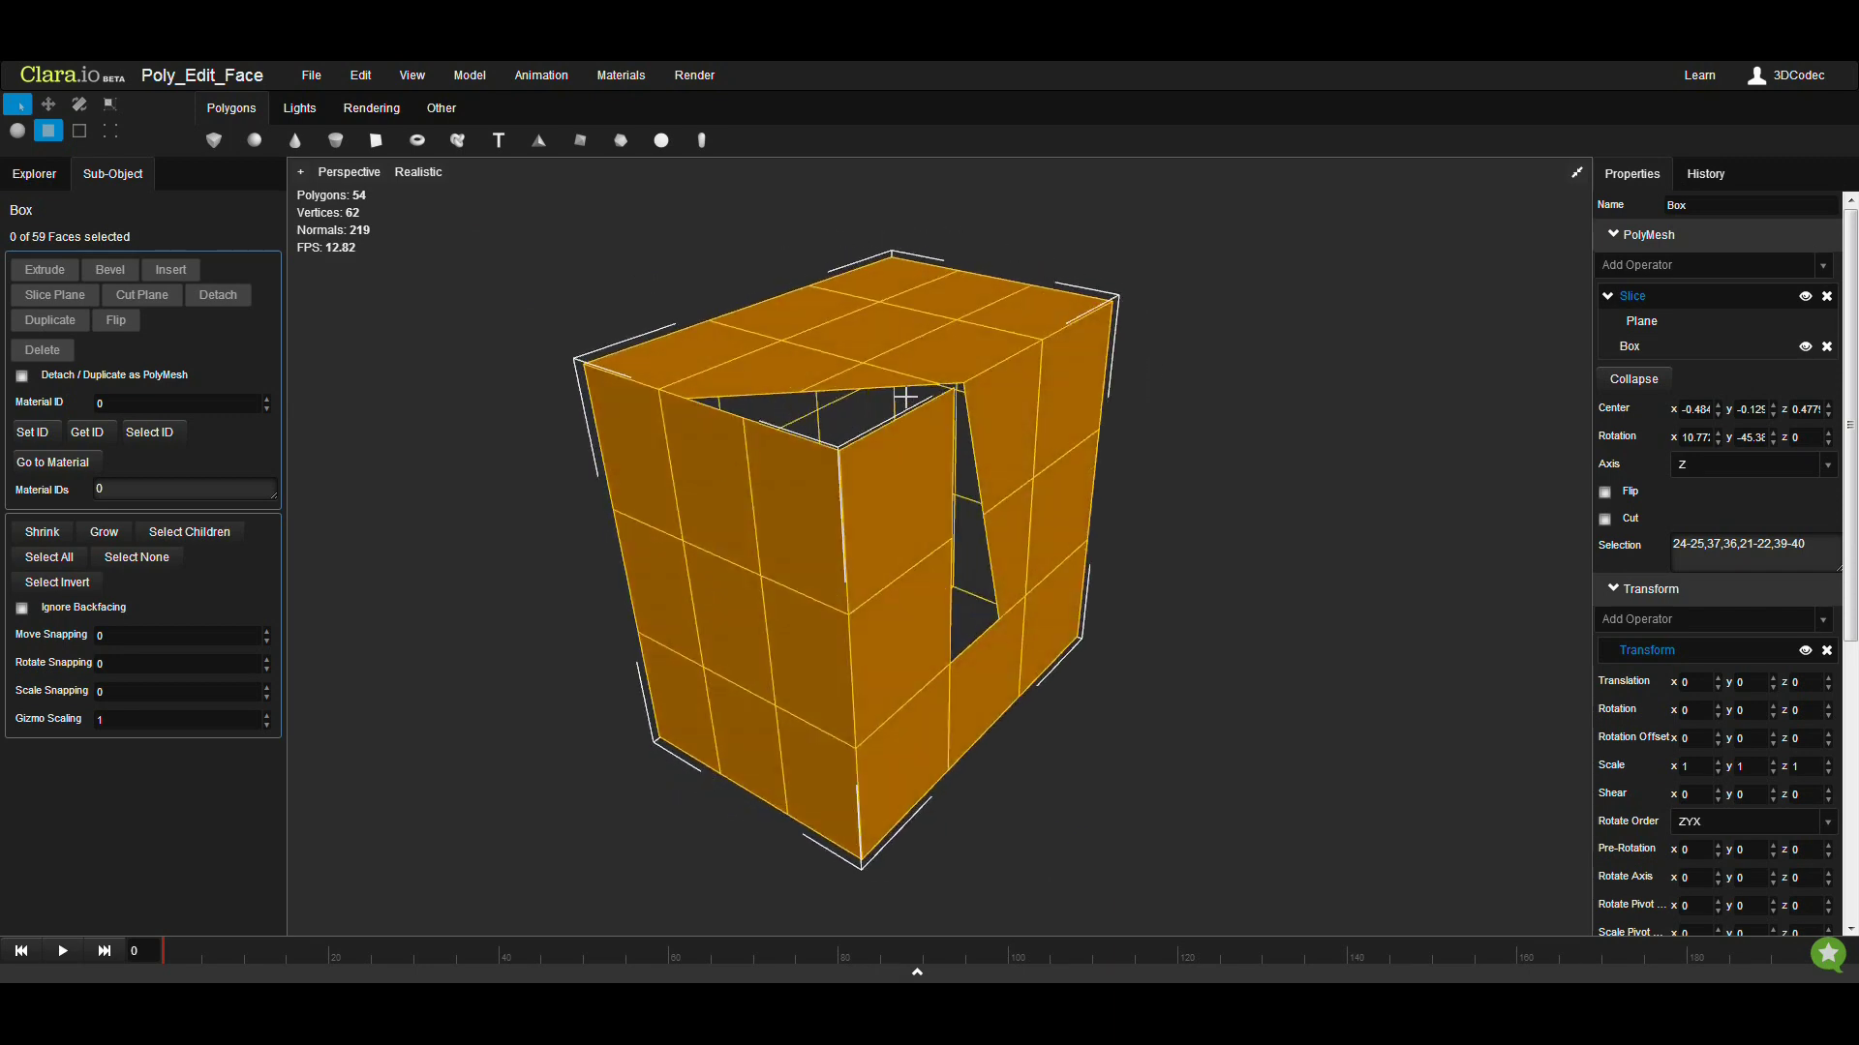
pyautogui.moveTo(1080, 474); pyautogui.dragTo(954, 523, button='middle')
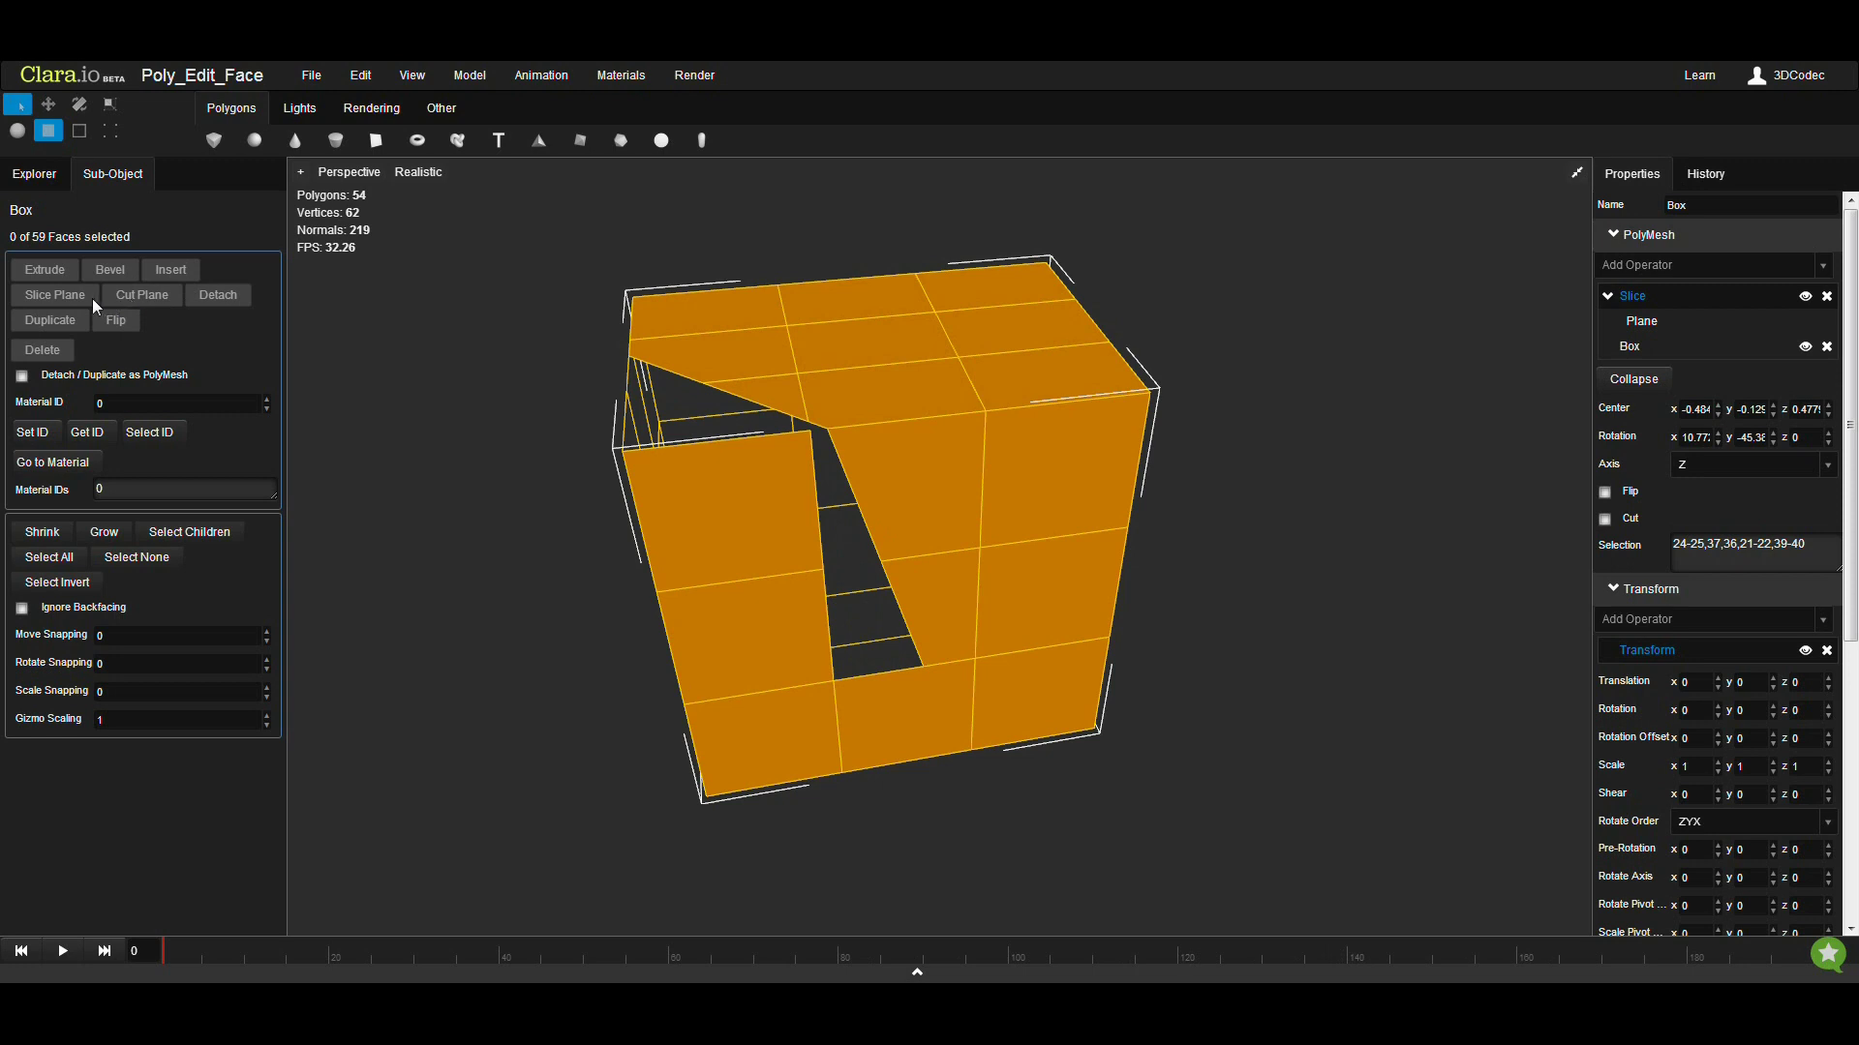
pyautogui.click(1642, 323)
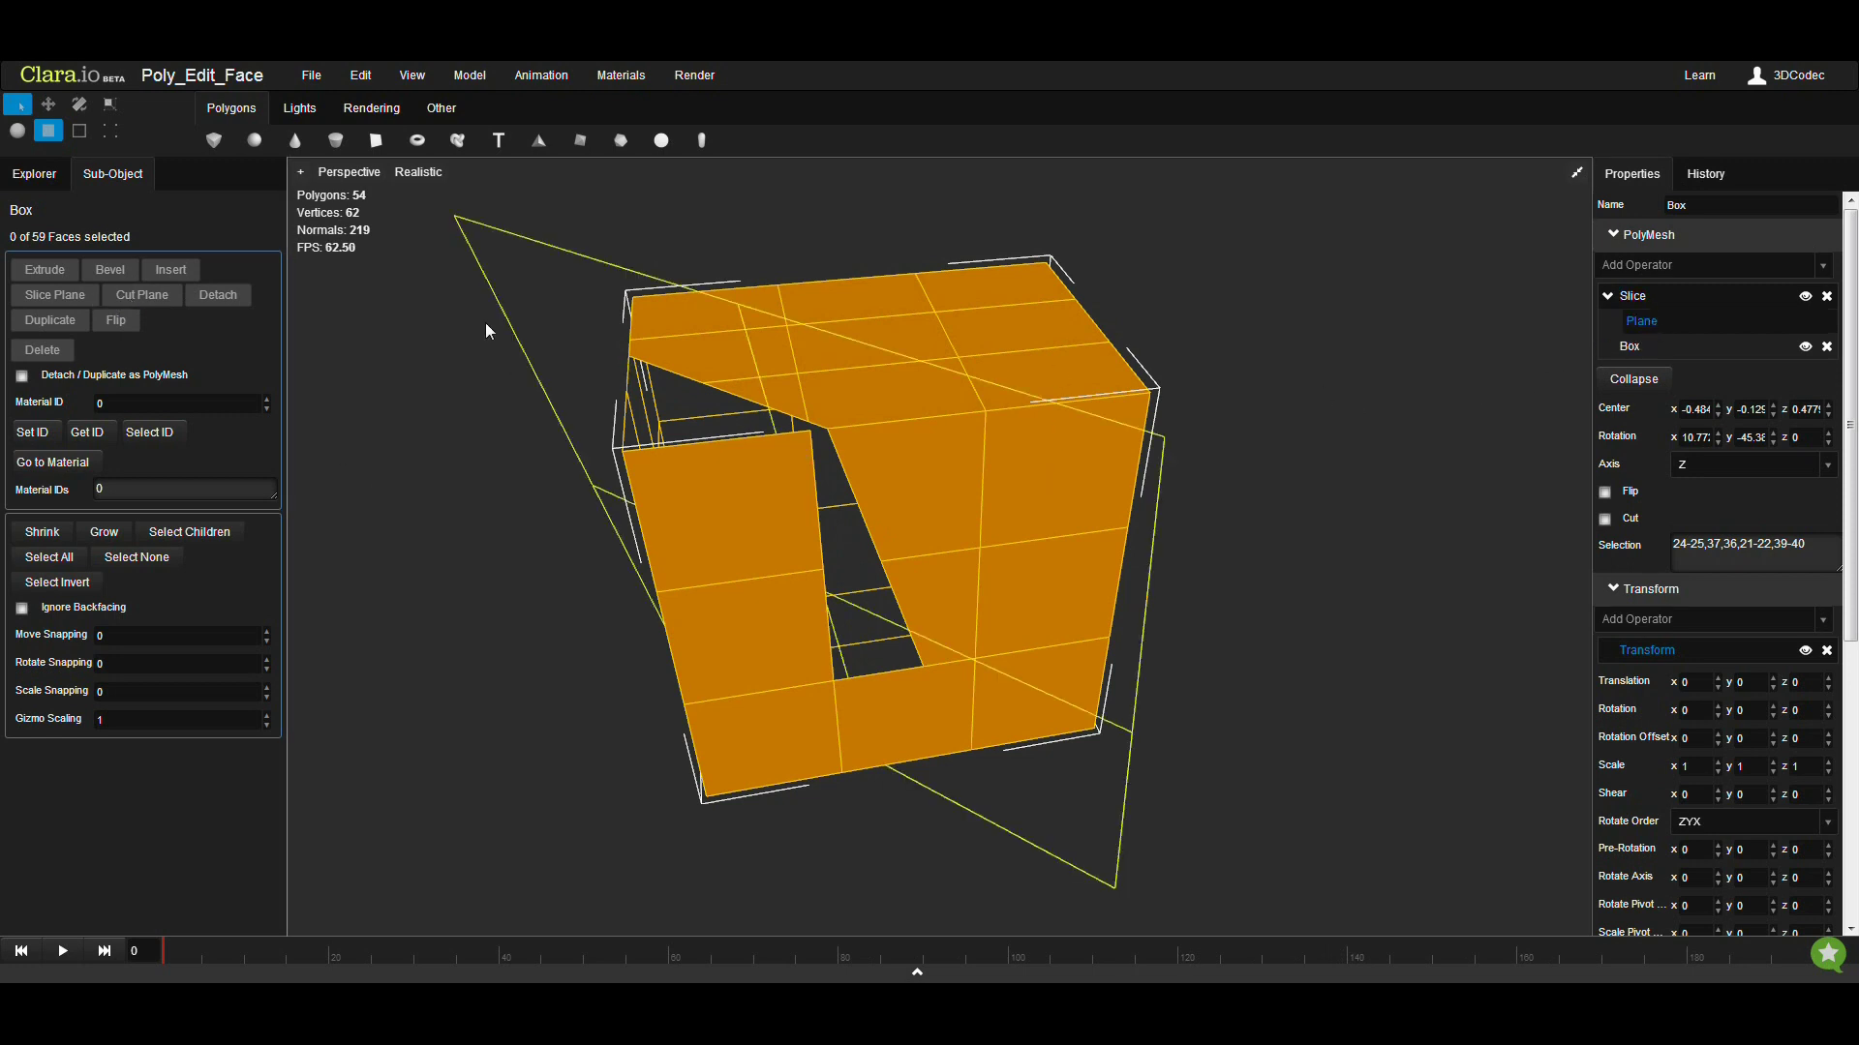
# Switch to moving in object mode and shift the slice plane along X to a center of about -0.93
pyautogui.click(79, 139)
pyautogui.click(53, 138)
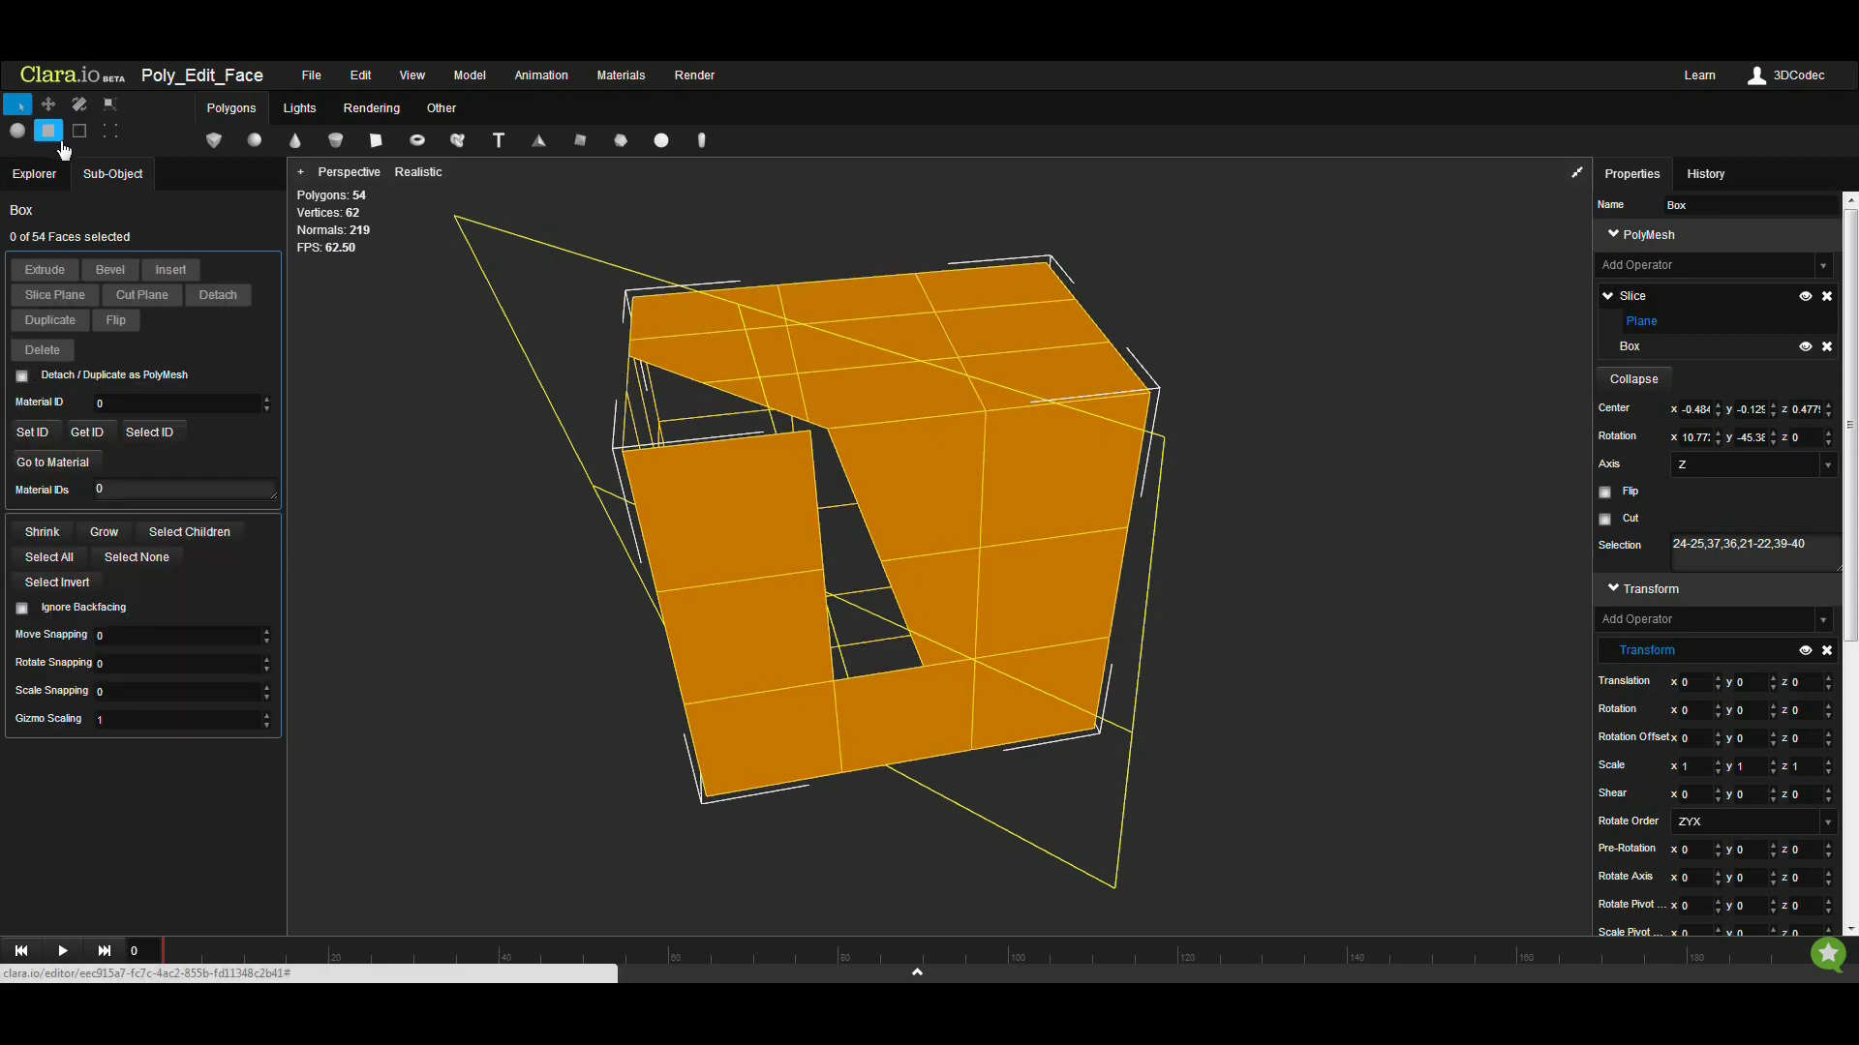
pyautogui.press('w')
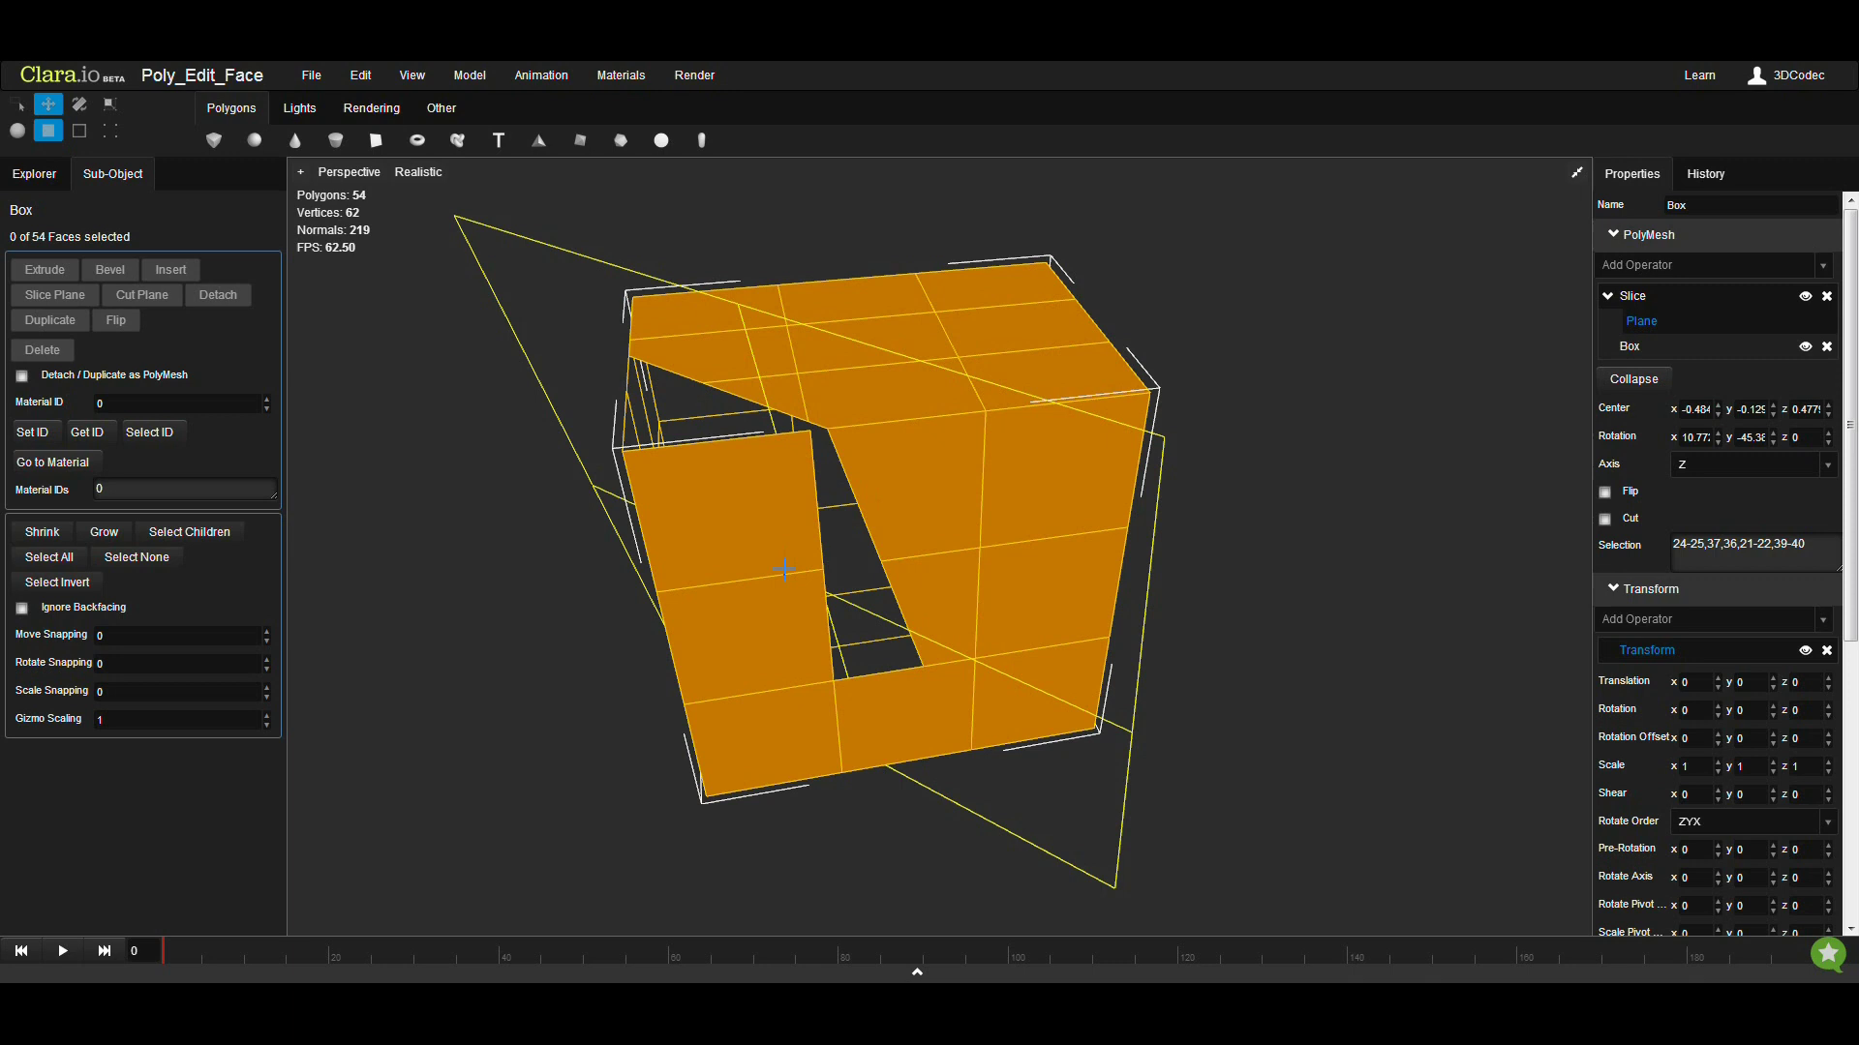
pyautogui.moveTo(784, 569); pyautogui.dragTo(758, 532, button='middle')
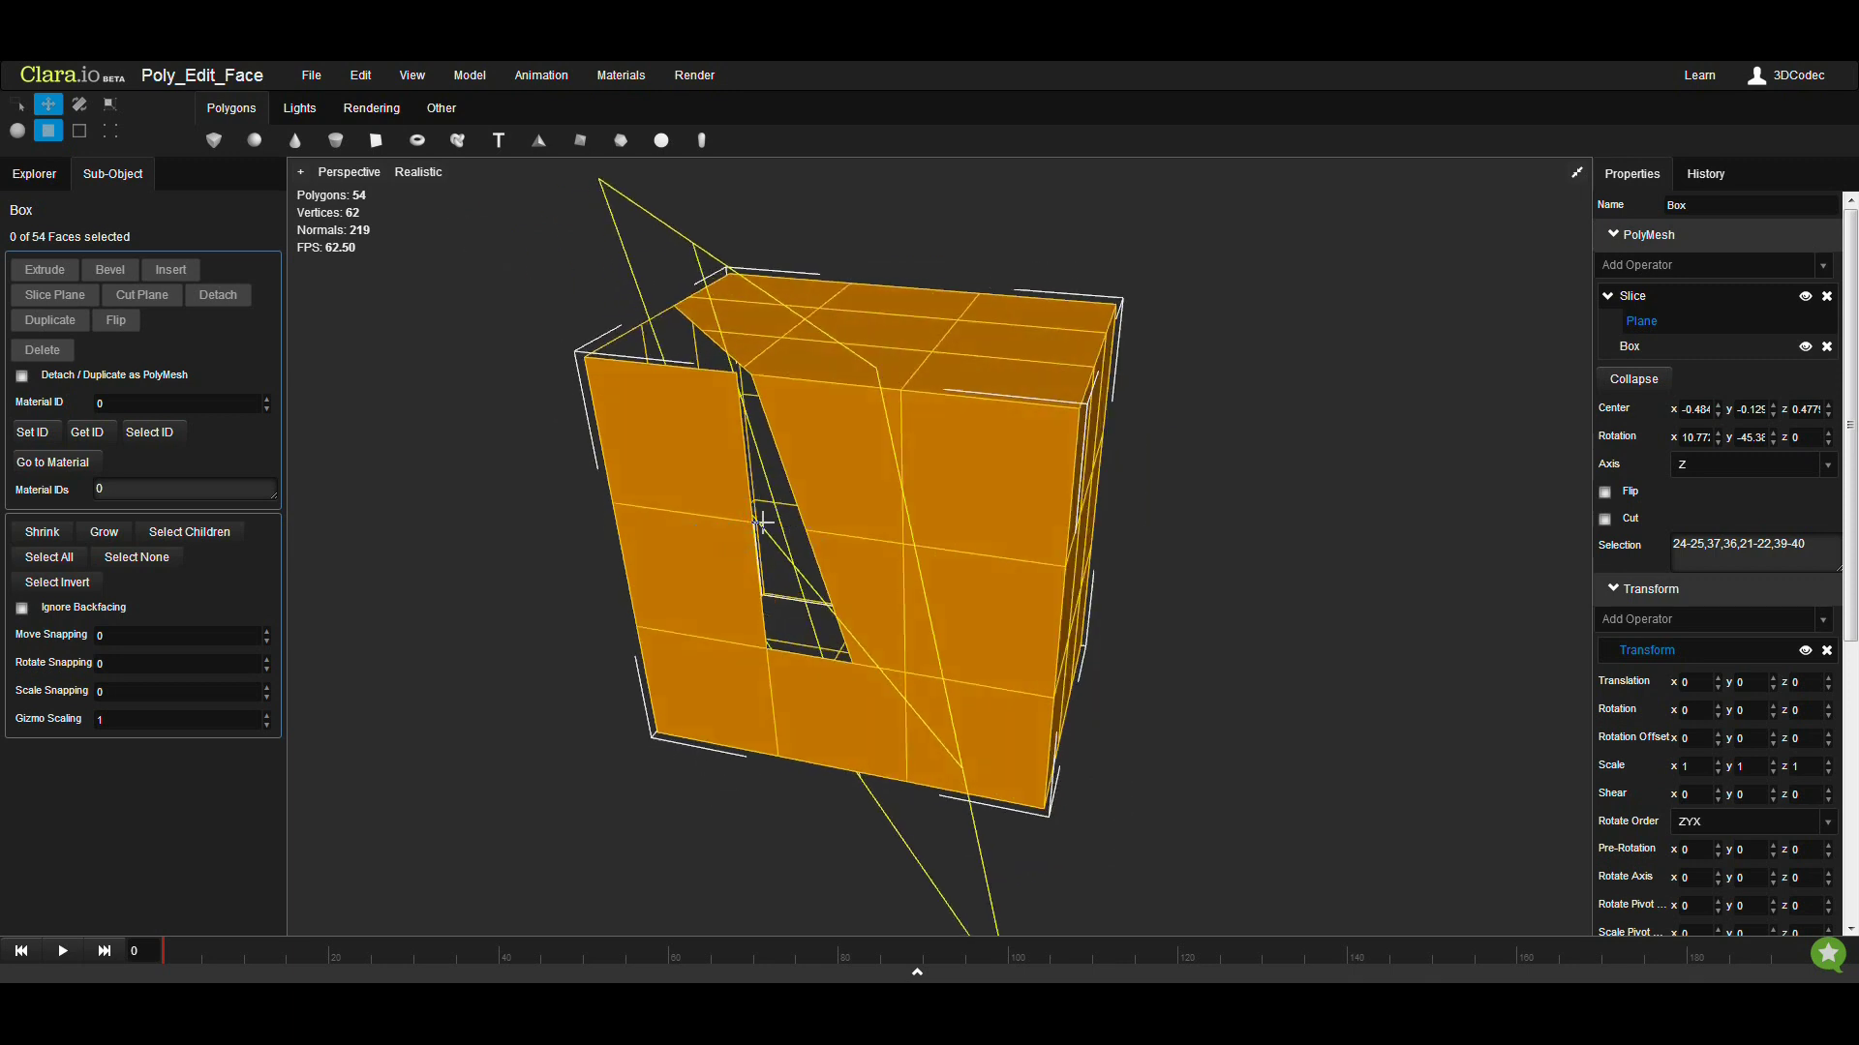
pyautogui.click(17, 131)
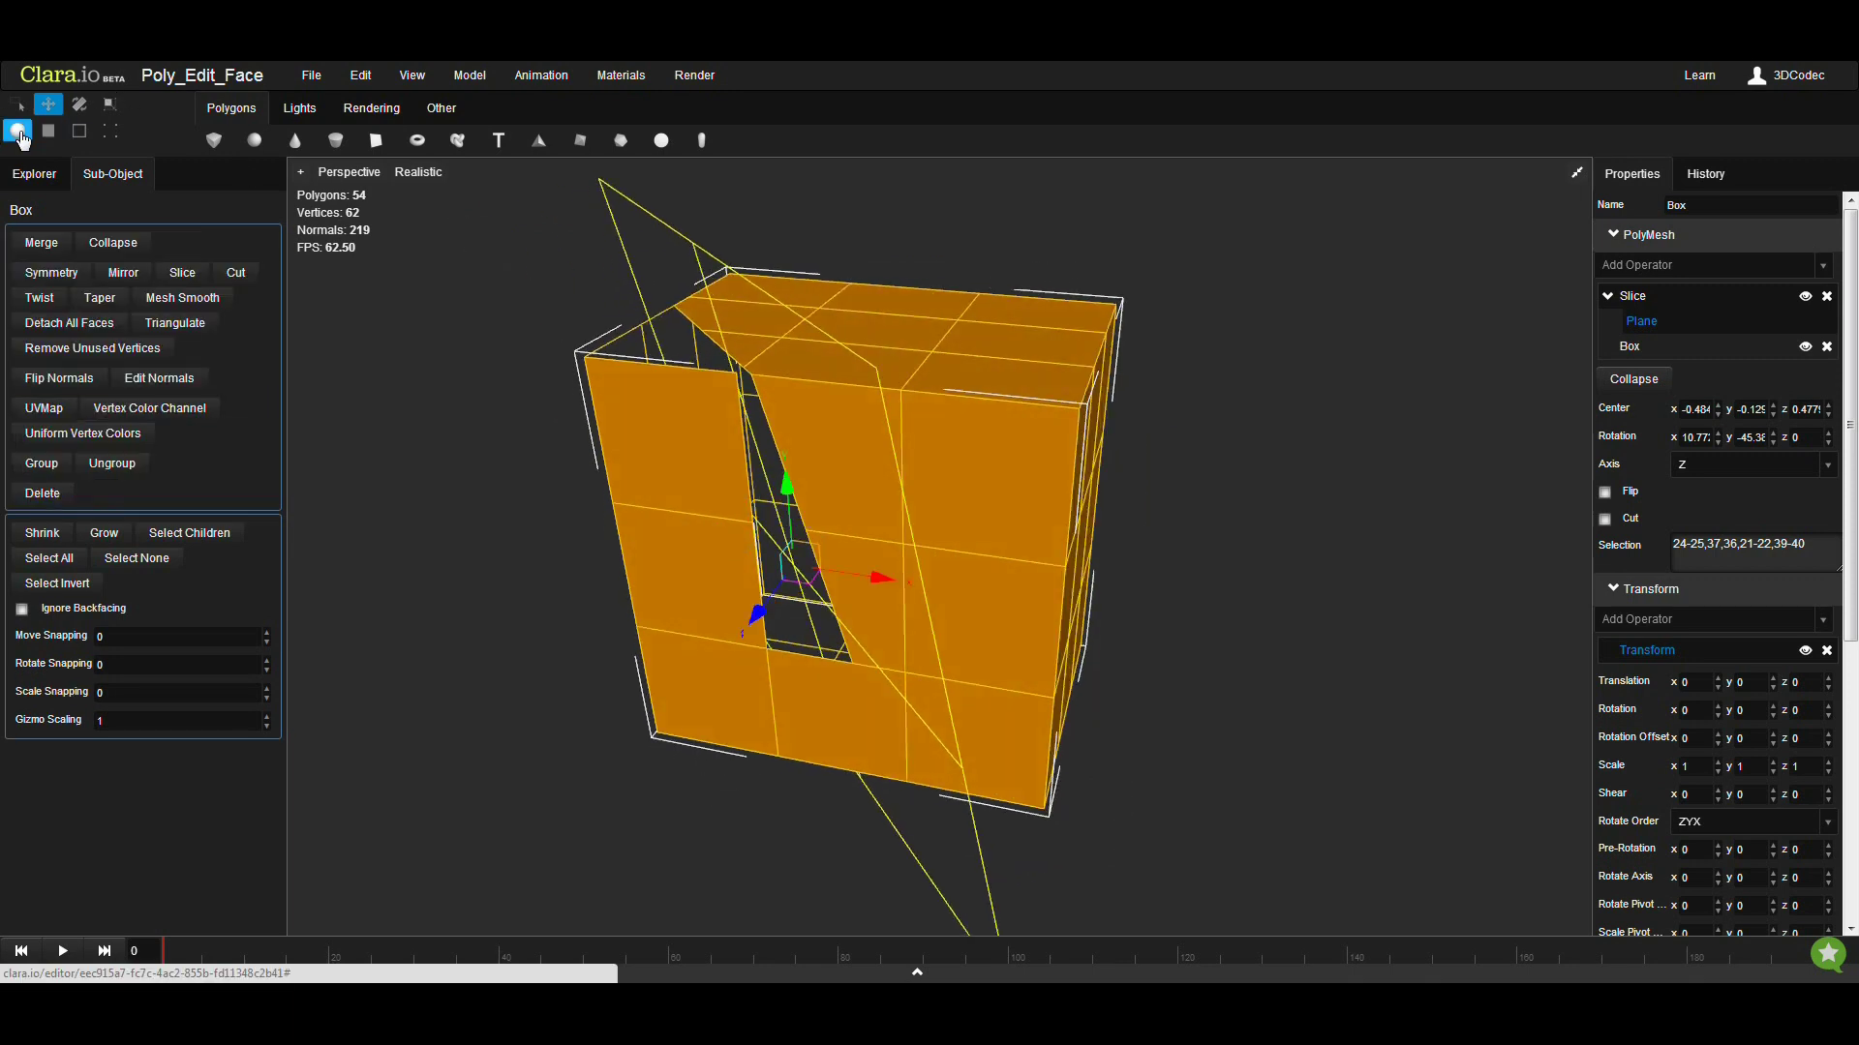
pyautogui.moveTo(602, 611); pyautogui.dragTo(646, 639, button='middle')
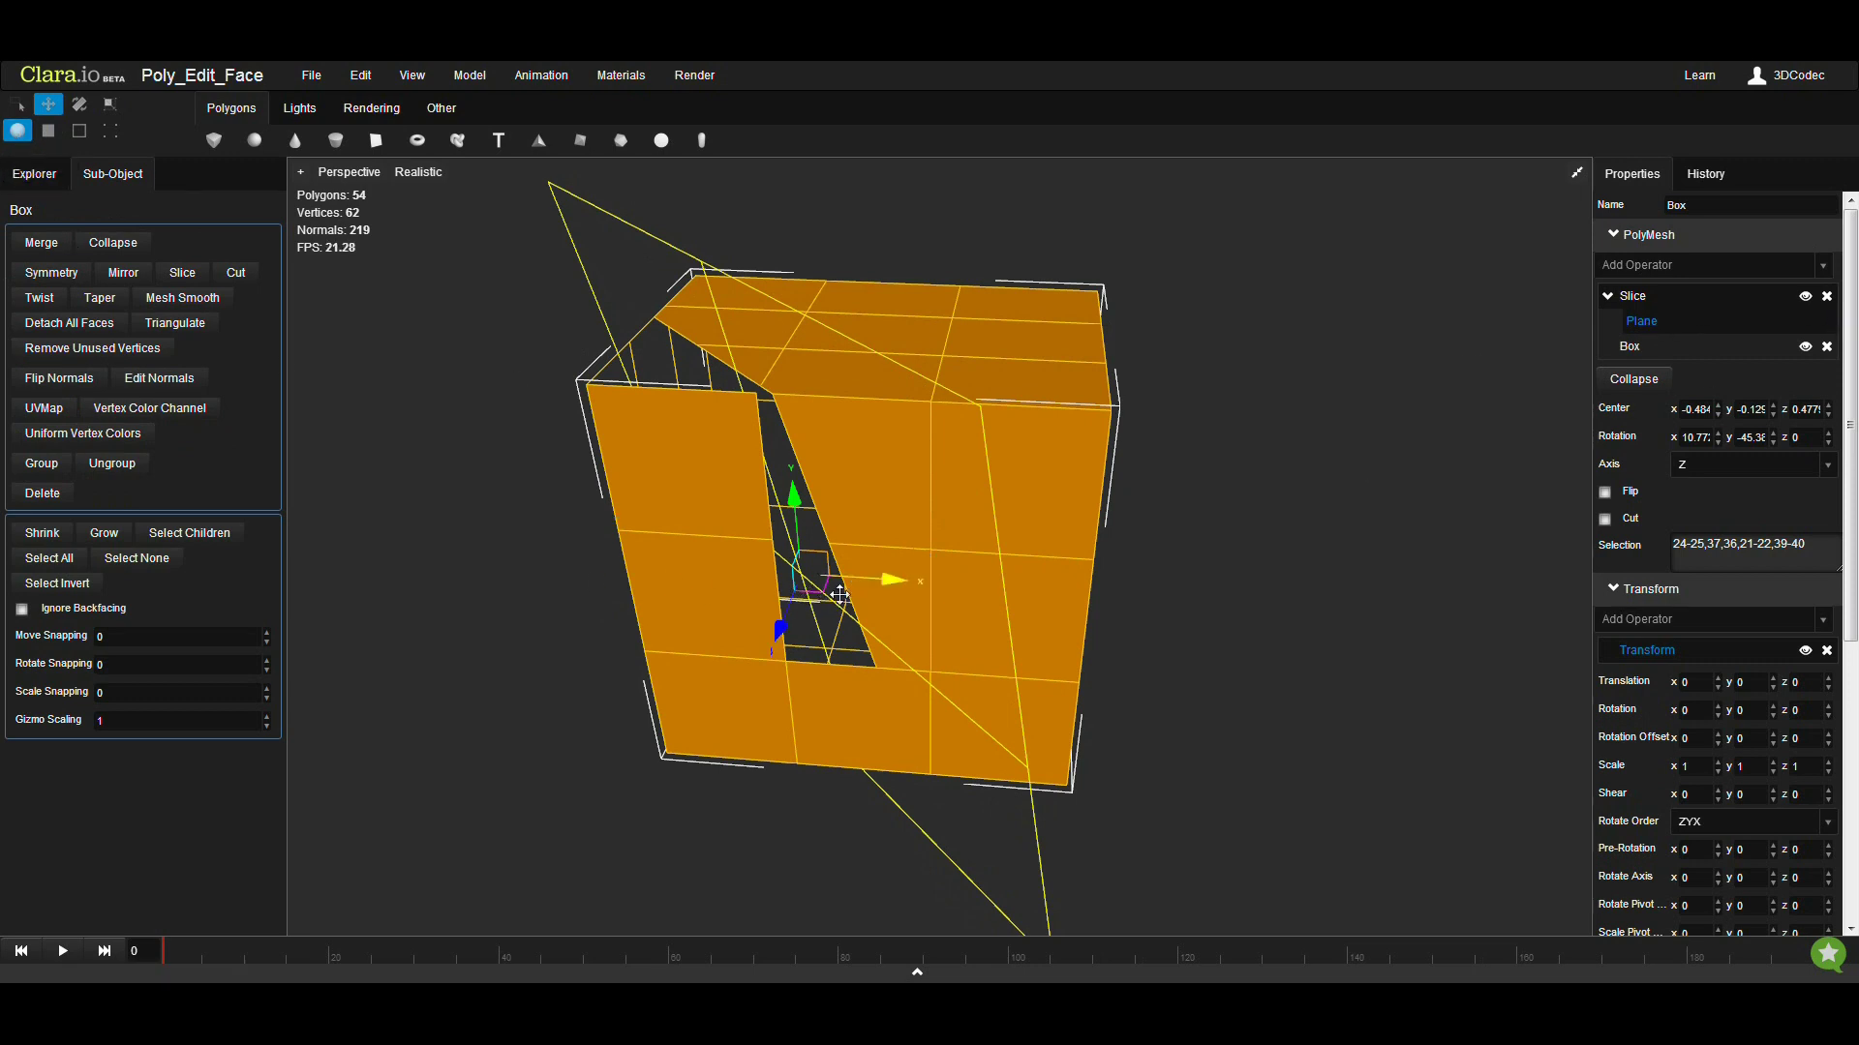
pyautogui.moveTo(857, 578); pyautogui.dragTo(779, 557)
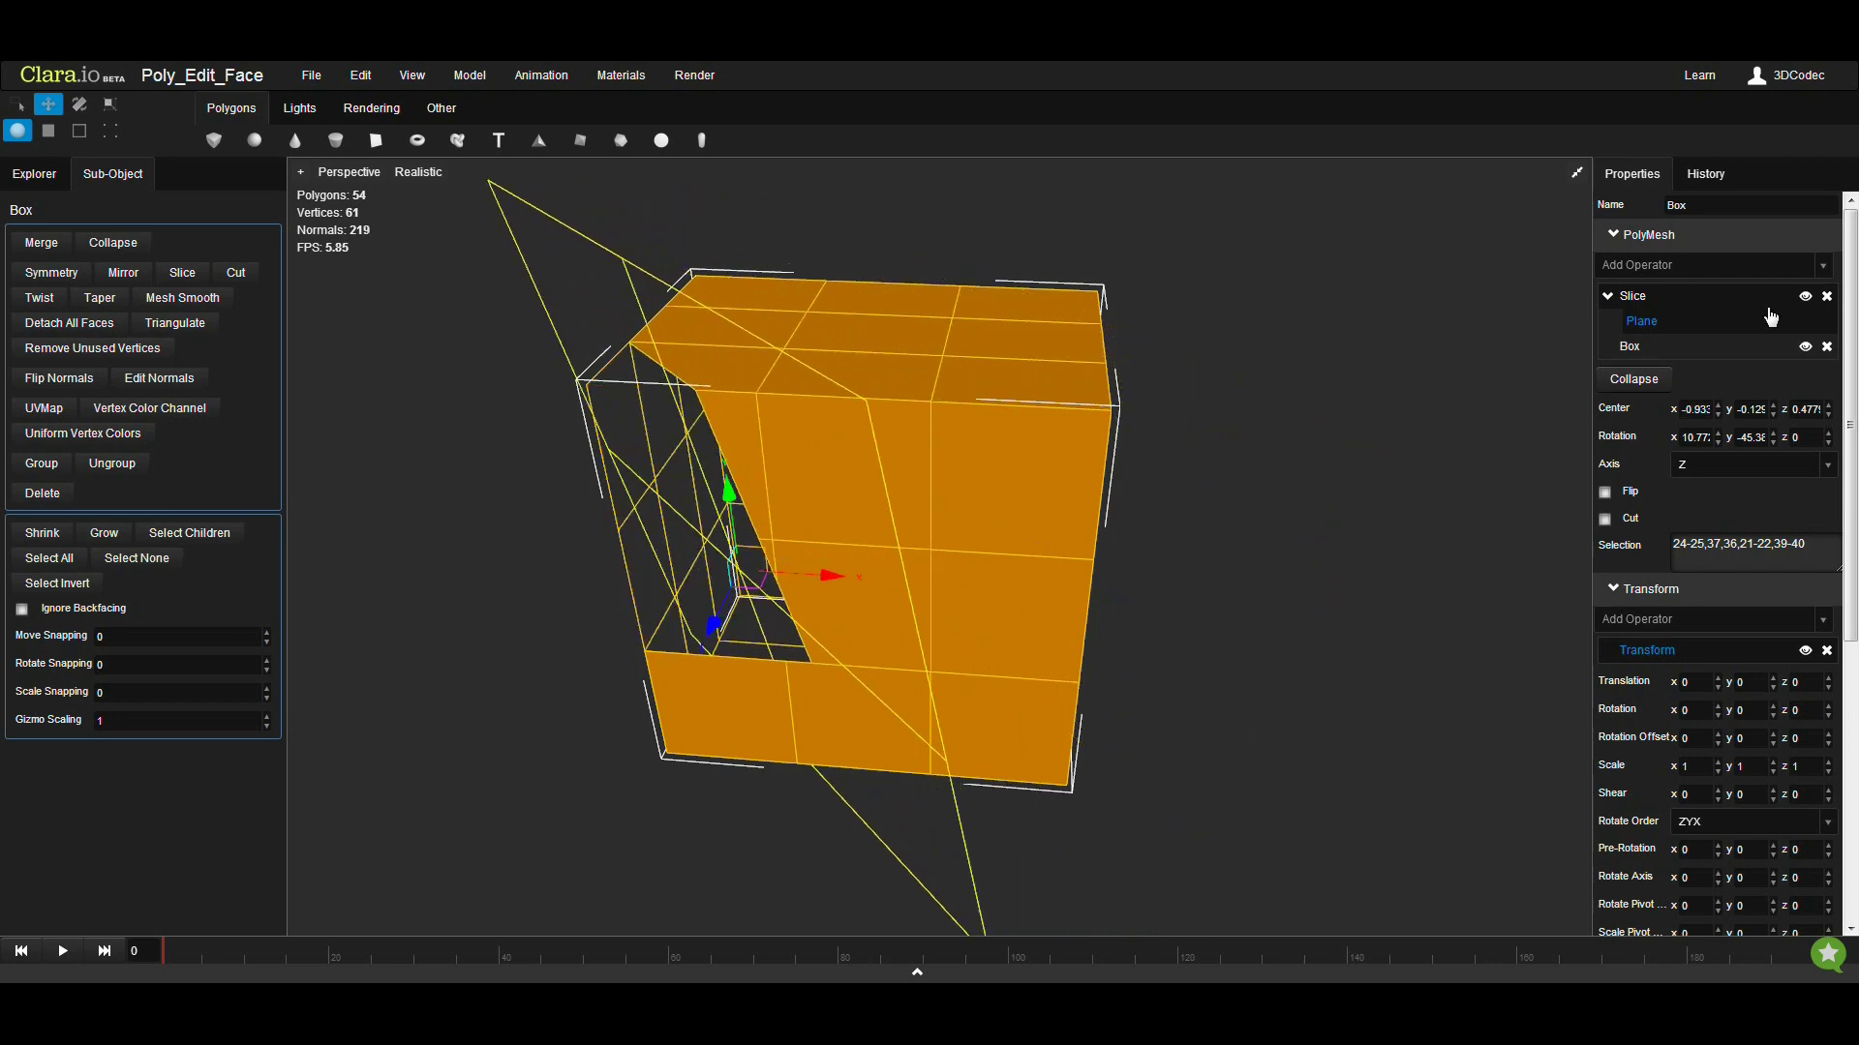
# Select the Slice operator itself, try a small move along X, and undo that move
pyautogui.click(1634, 304)
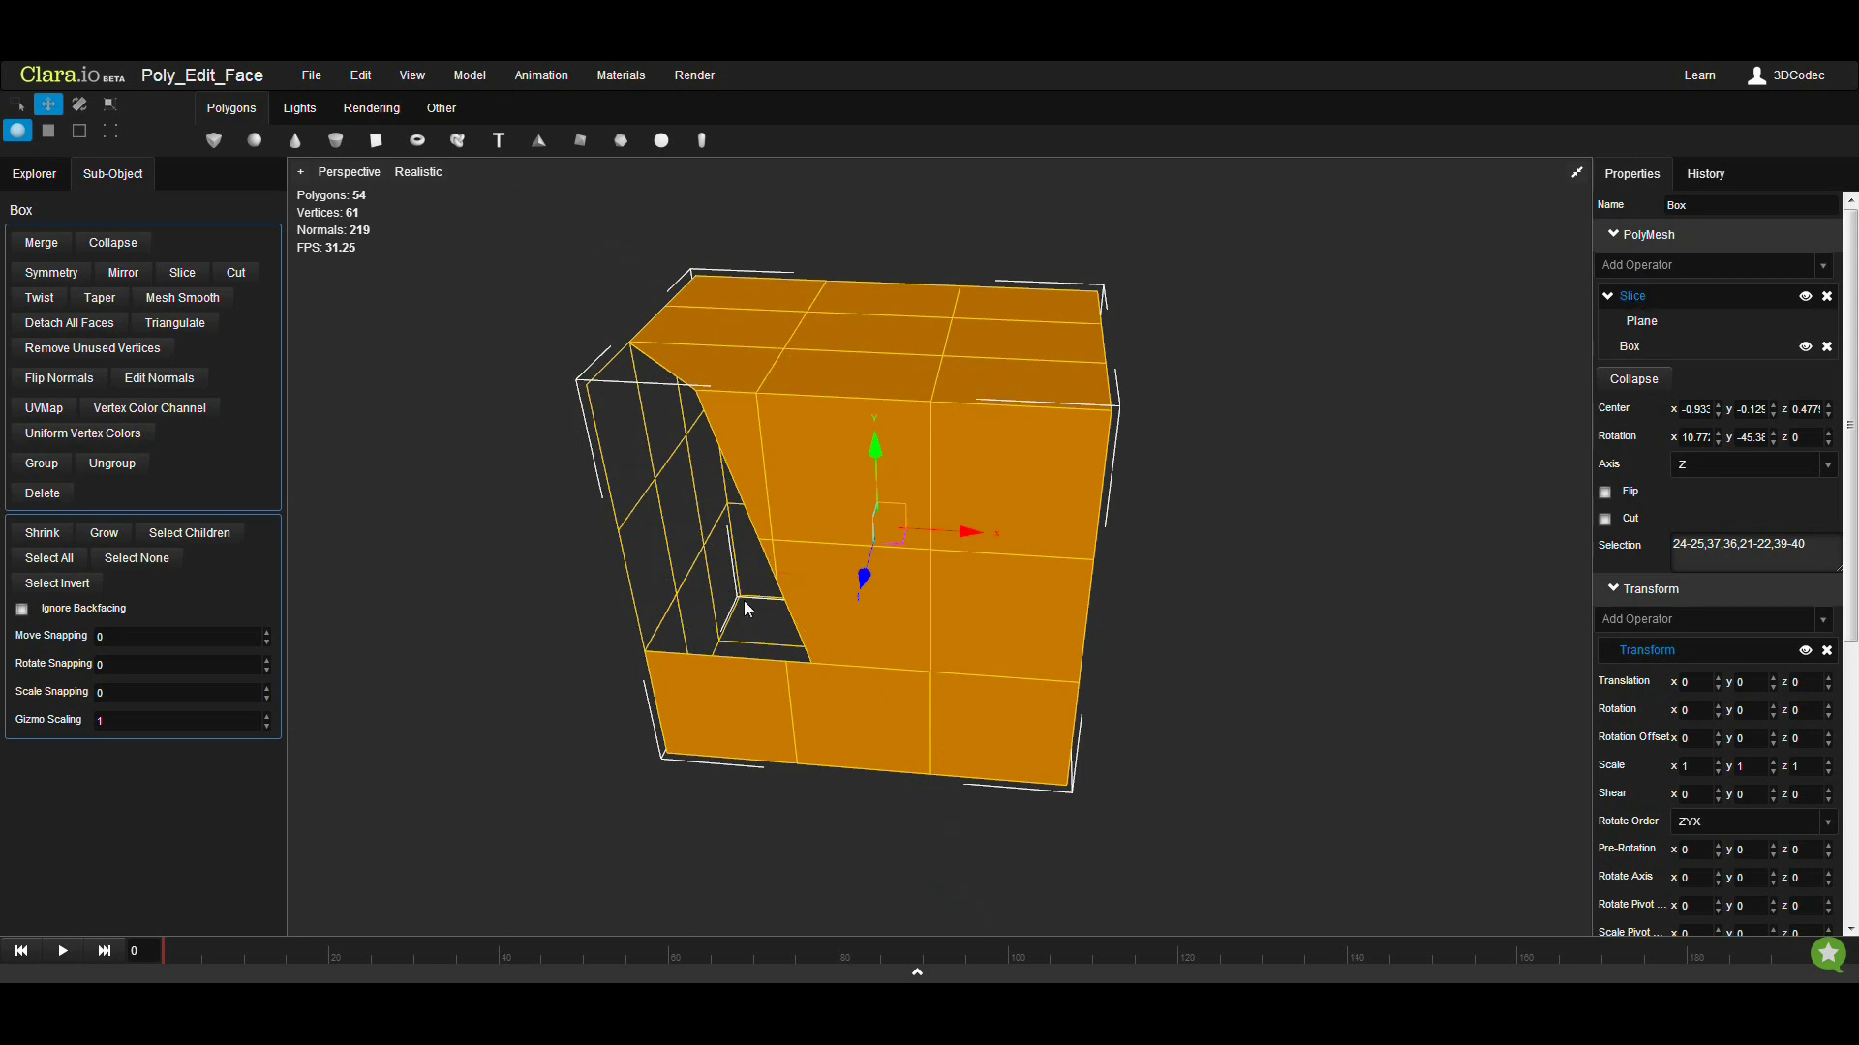
pyautogui.moveTo(743, 600); pyautogui.dragTo(881, 564, button='middle')
pyautogui.moveTo(924, 525)
pyautogui.mouseDown()
pyautogui.moveTo(1152, 518)
pyautogui.moveTo(902, 525)
pyautogui.mouseUp()
pyautogui.hotkey('ctrl', 'z')
pyautogui.moveTo(968, 714); pyautogui.dragTo(1000, 676, button='middle')
pyautogui.scroll(2, 1002, 676)
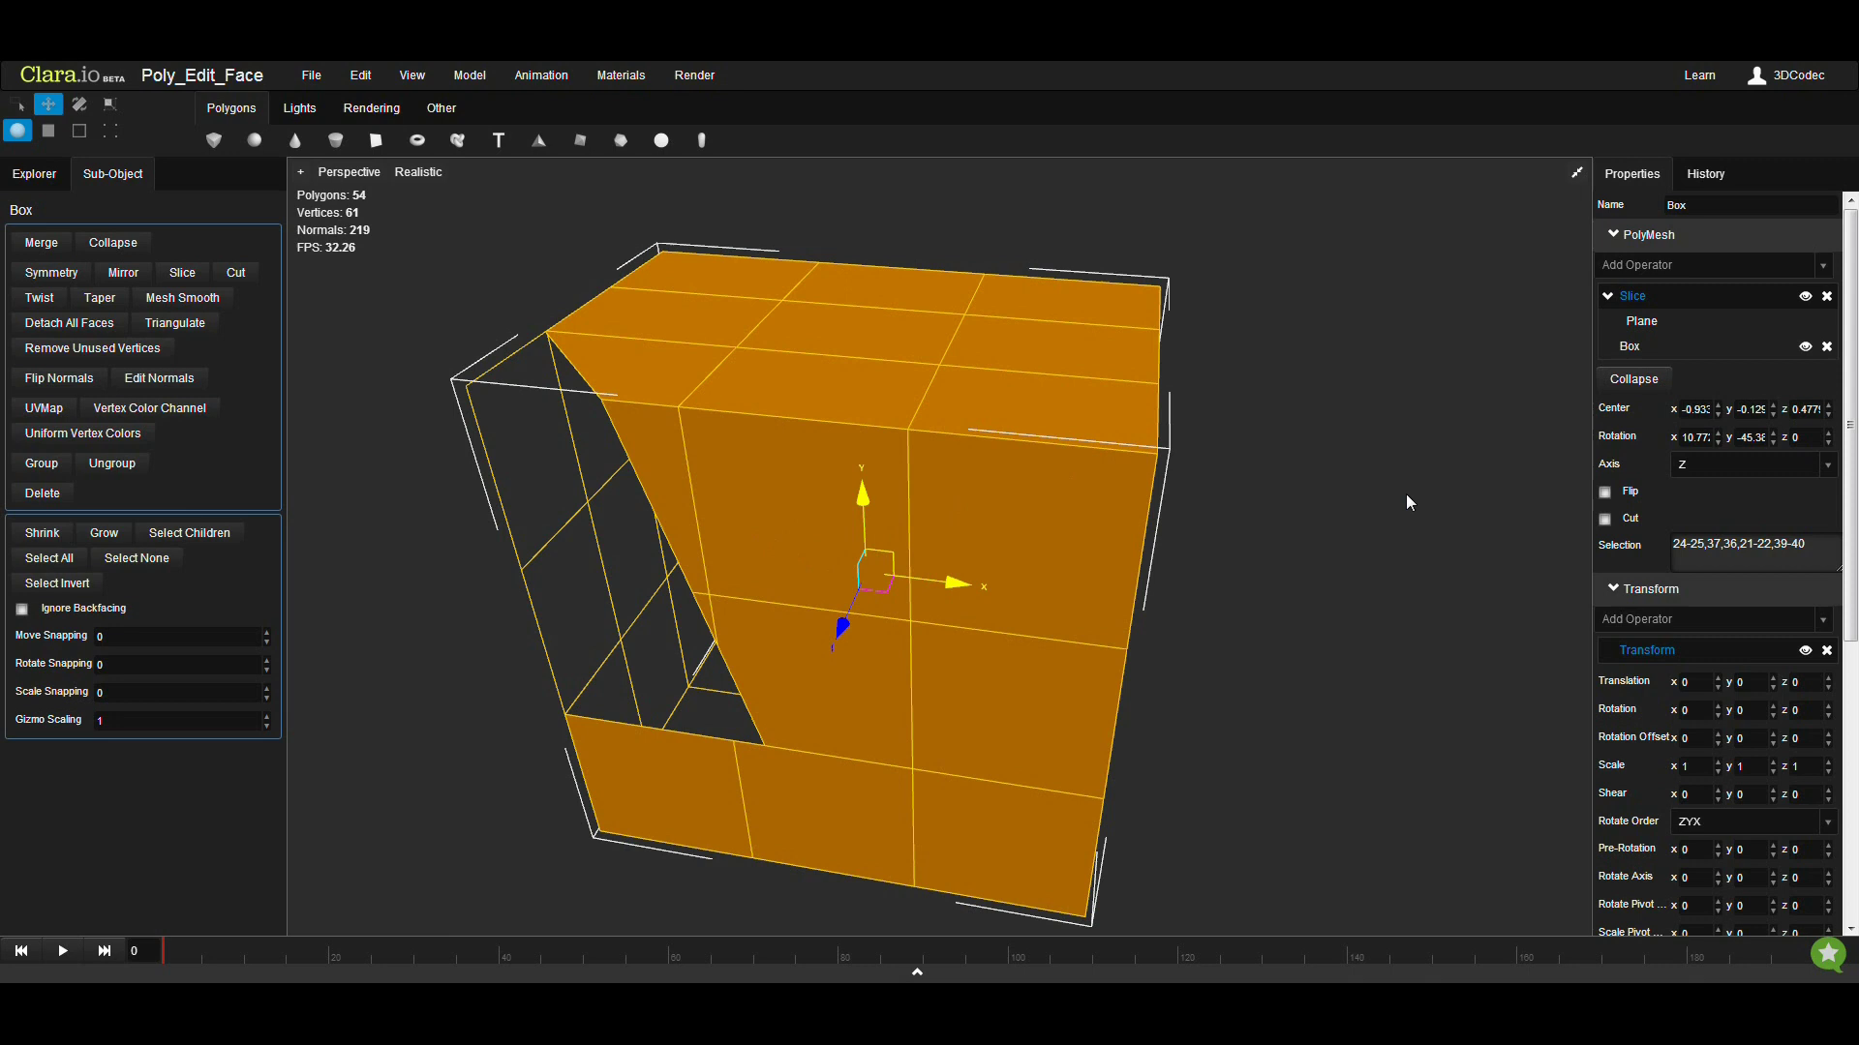
pyautogui.scroll(-2, 796, 545)
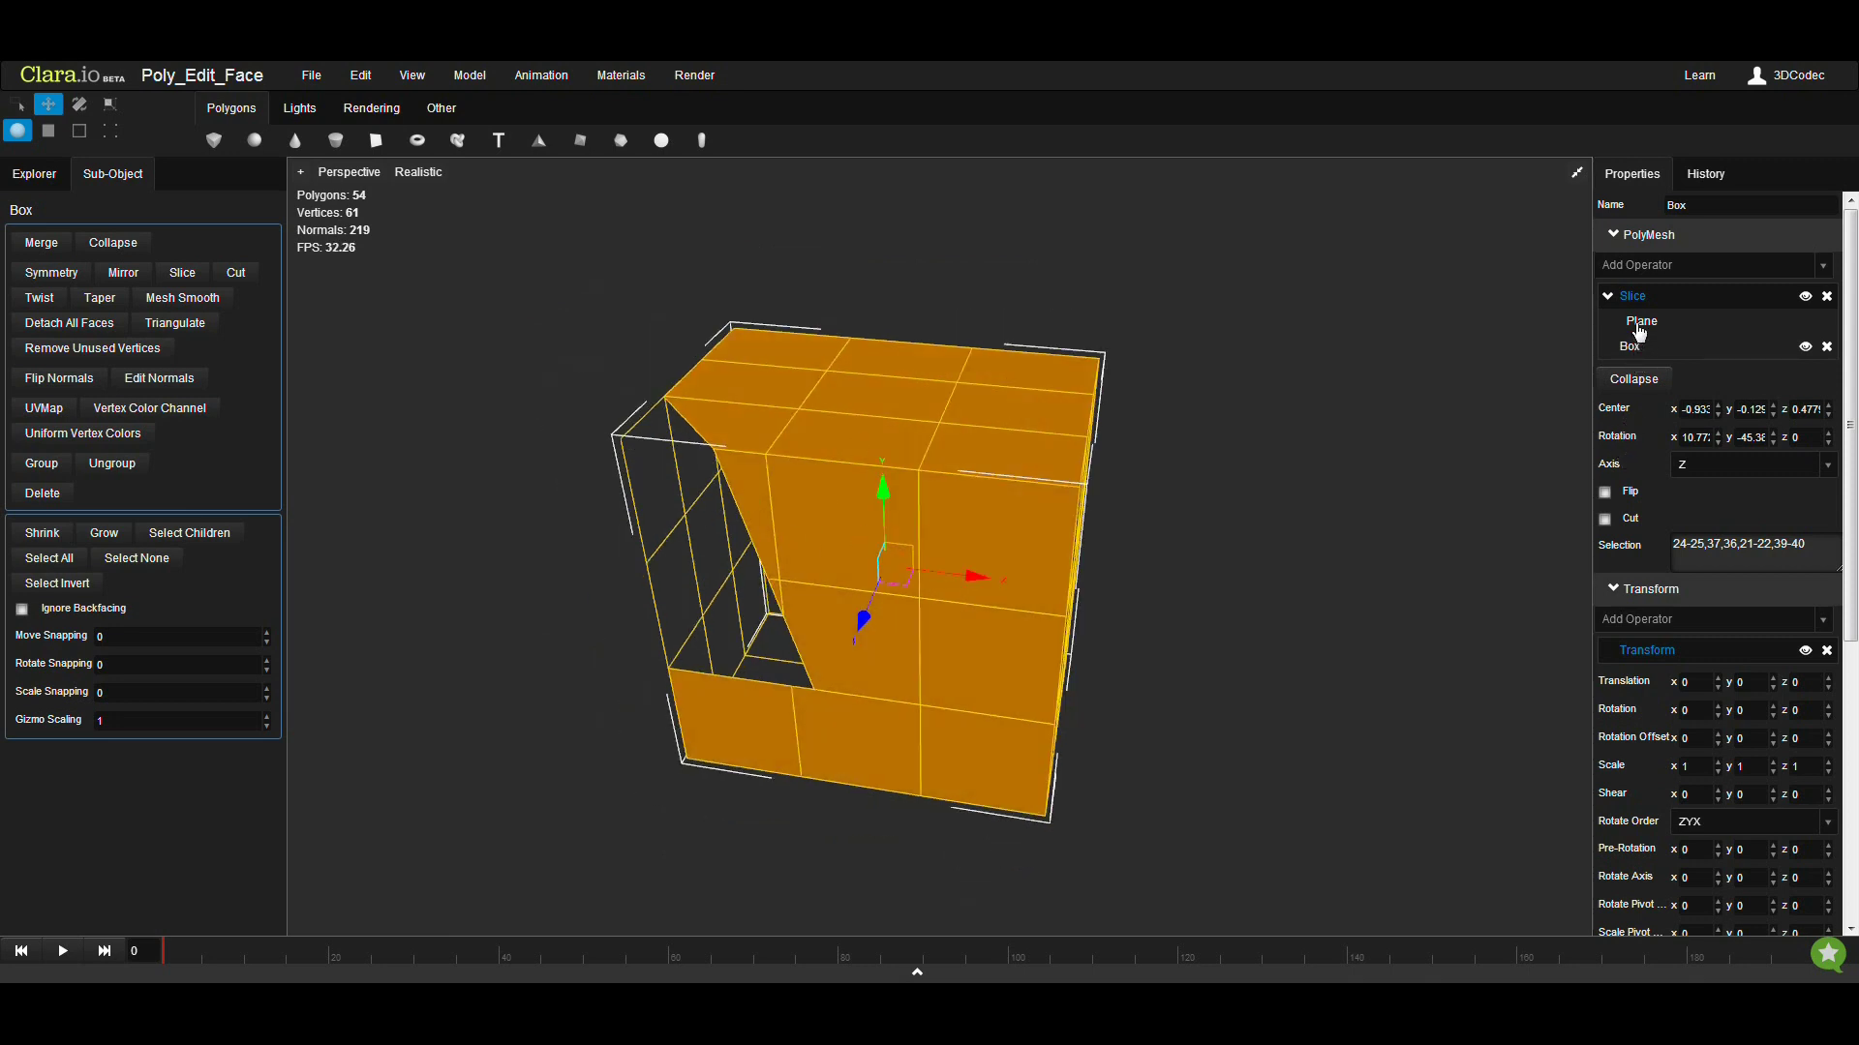
# Select the Plane sub-item and set its center X to -1.1, rotation X to 7.77 and rotation Y to about -52
pyautogui.click(1639, 323)
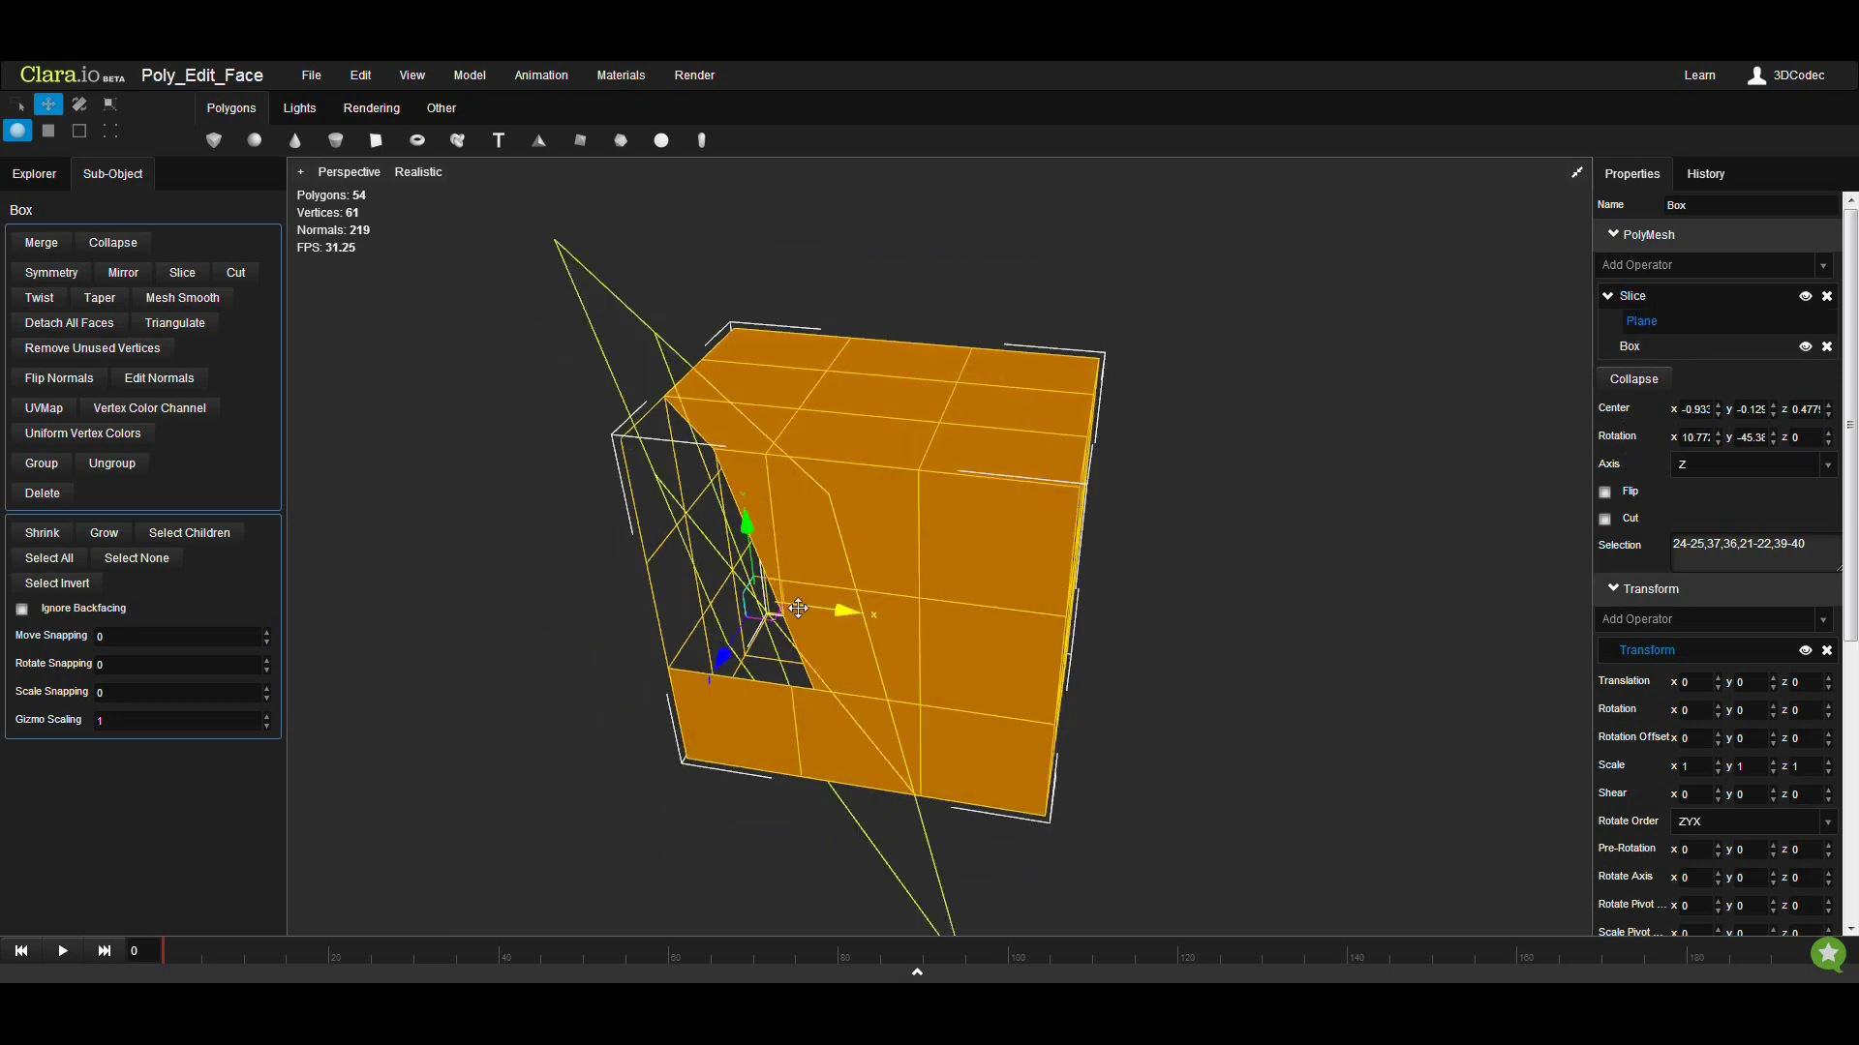
pyautogui.moveTo(1720, 414); pyautogui.dragTo(1721, 468)
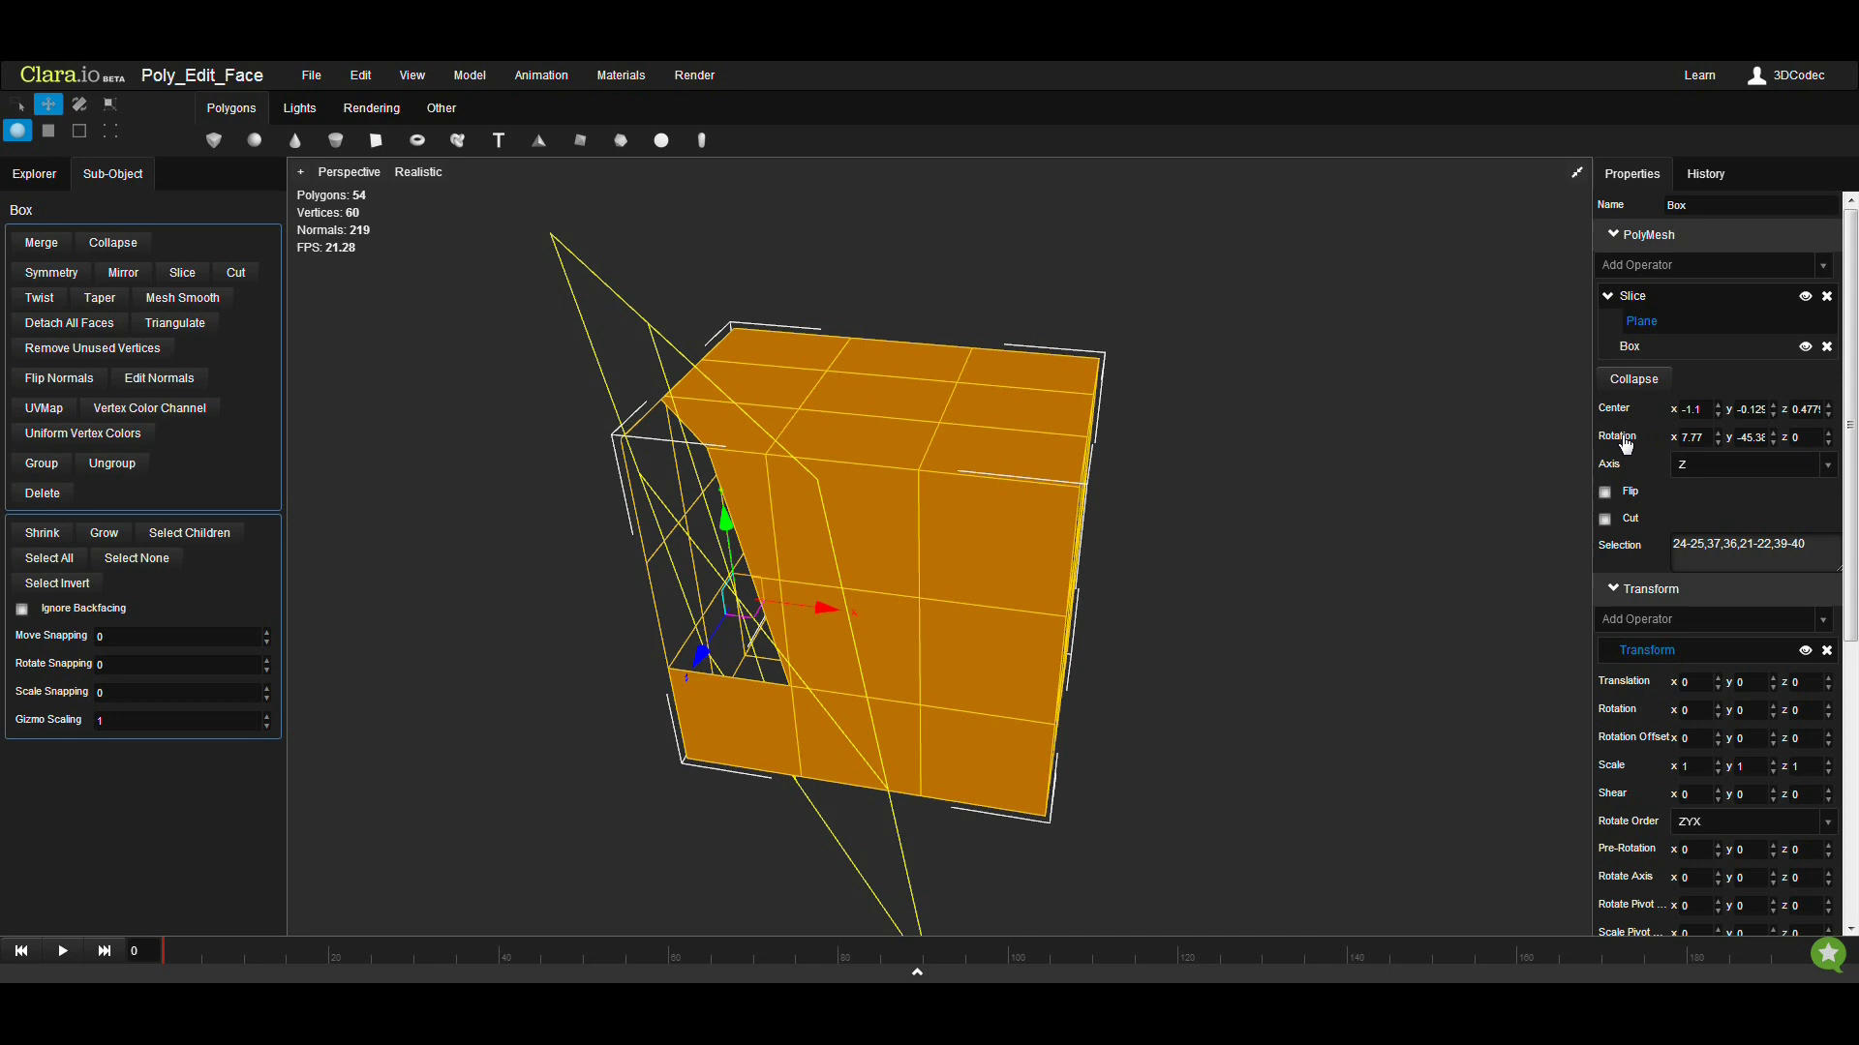
pyautogui.moveTo(1773, 440); pyautogui.dragTo(1733, 446)
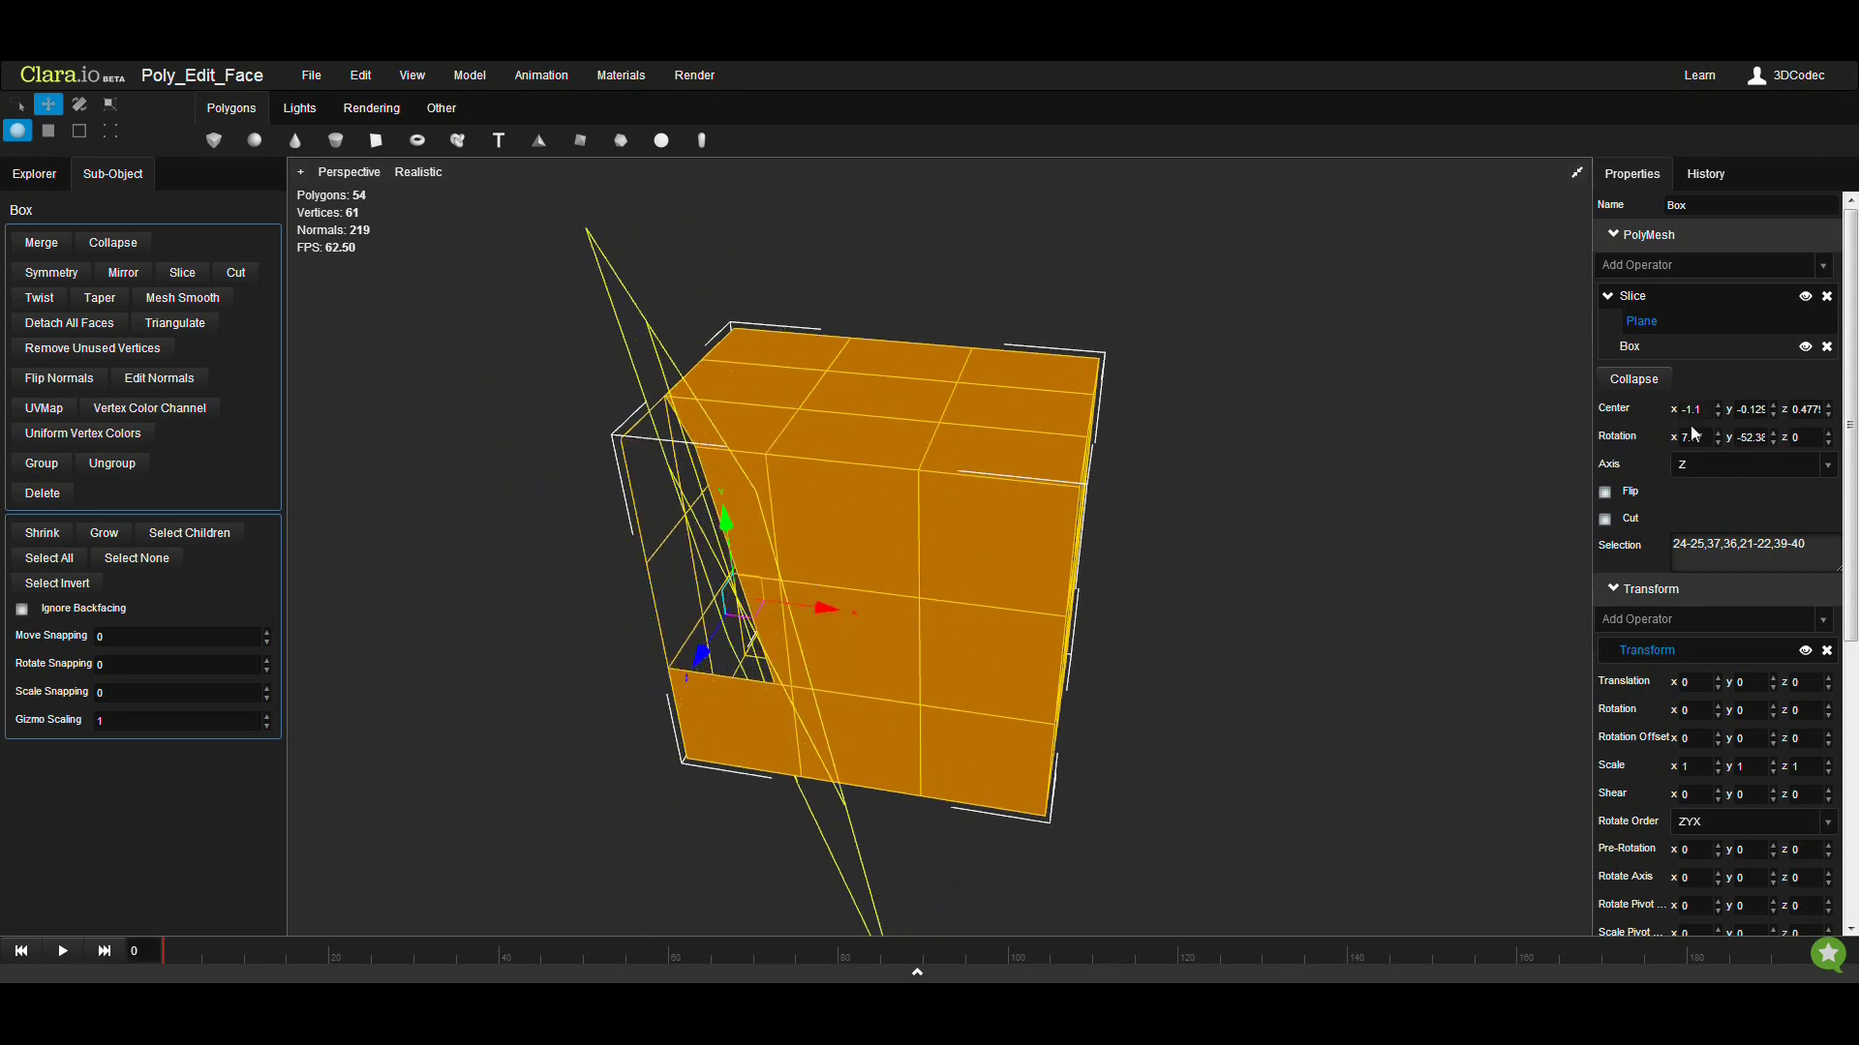
# Delete the Slice operator from the box, and search the addable PolyMesh operators for "slic"
pyautogui.click(1827, 296)
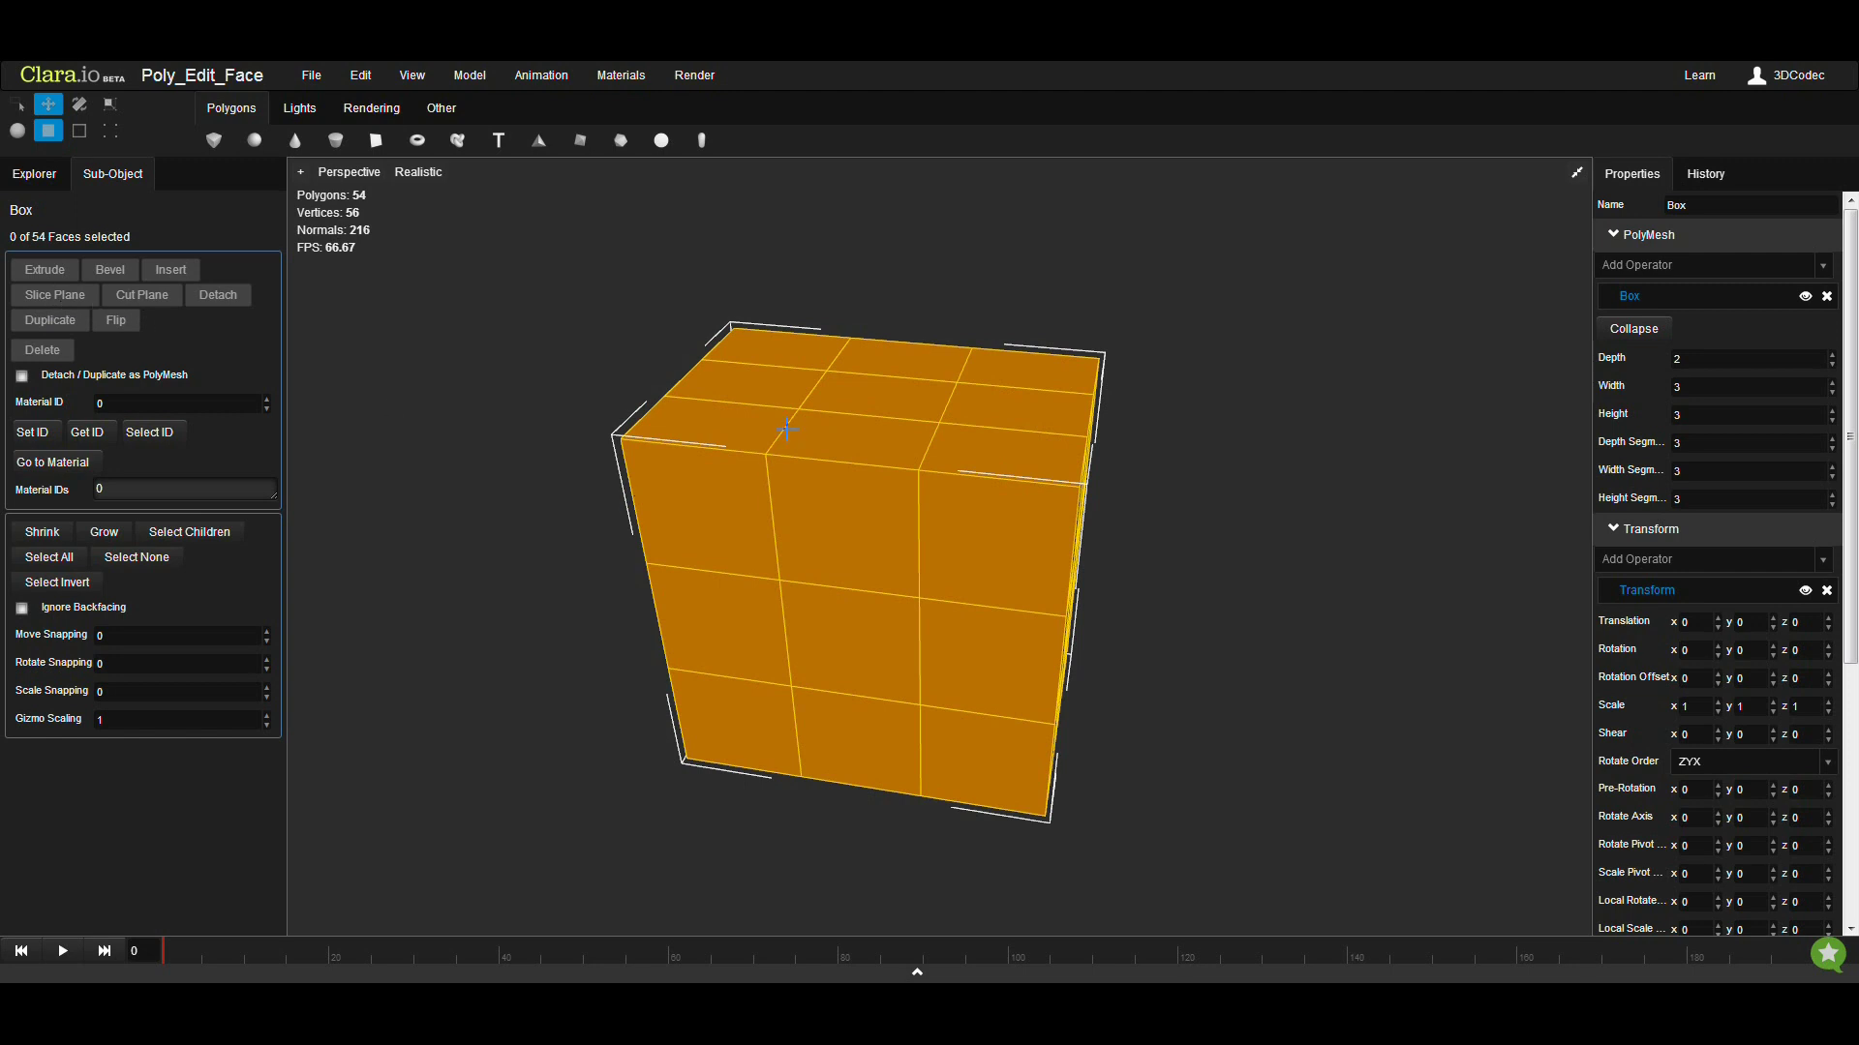
pyautogui.click(1633, 274)
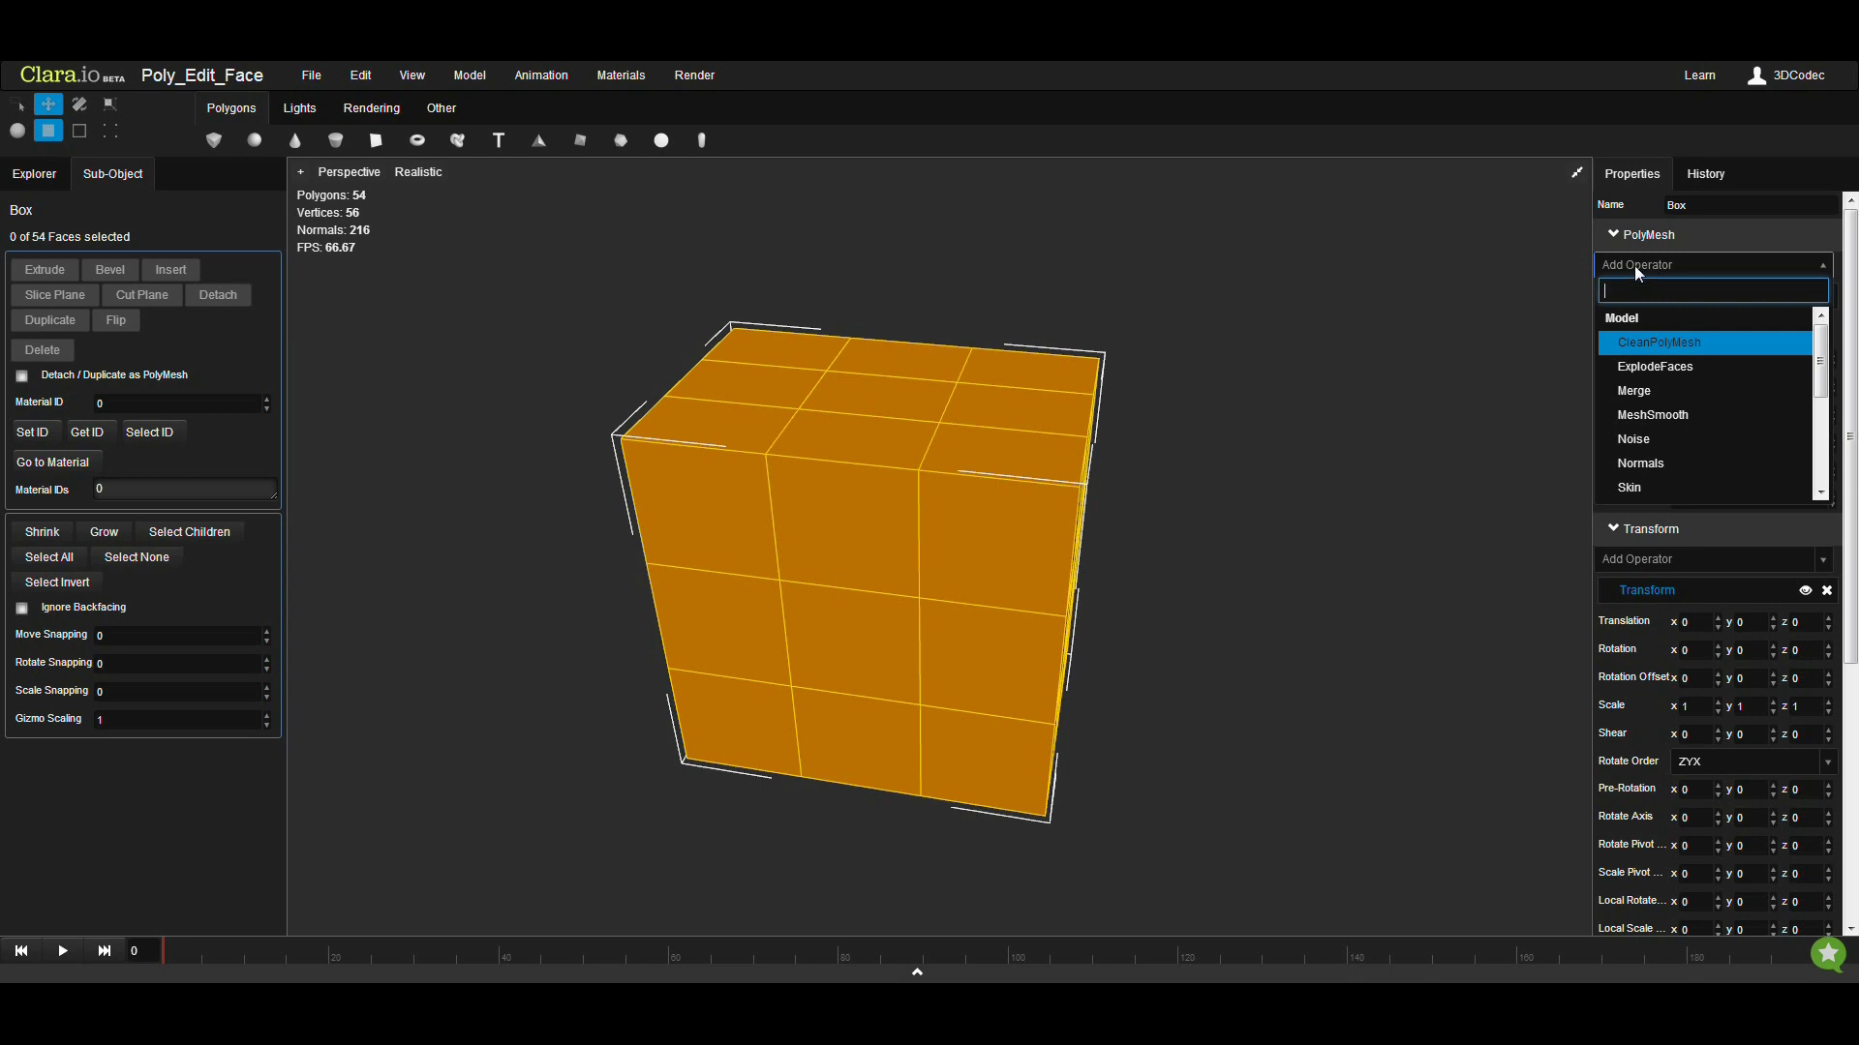
pyautogui.click(1634, 266)
pyautogui.click(1626, 265)
pyautogui.write('slic')
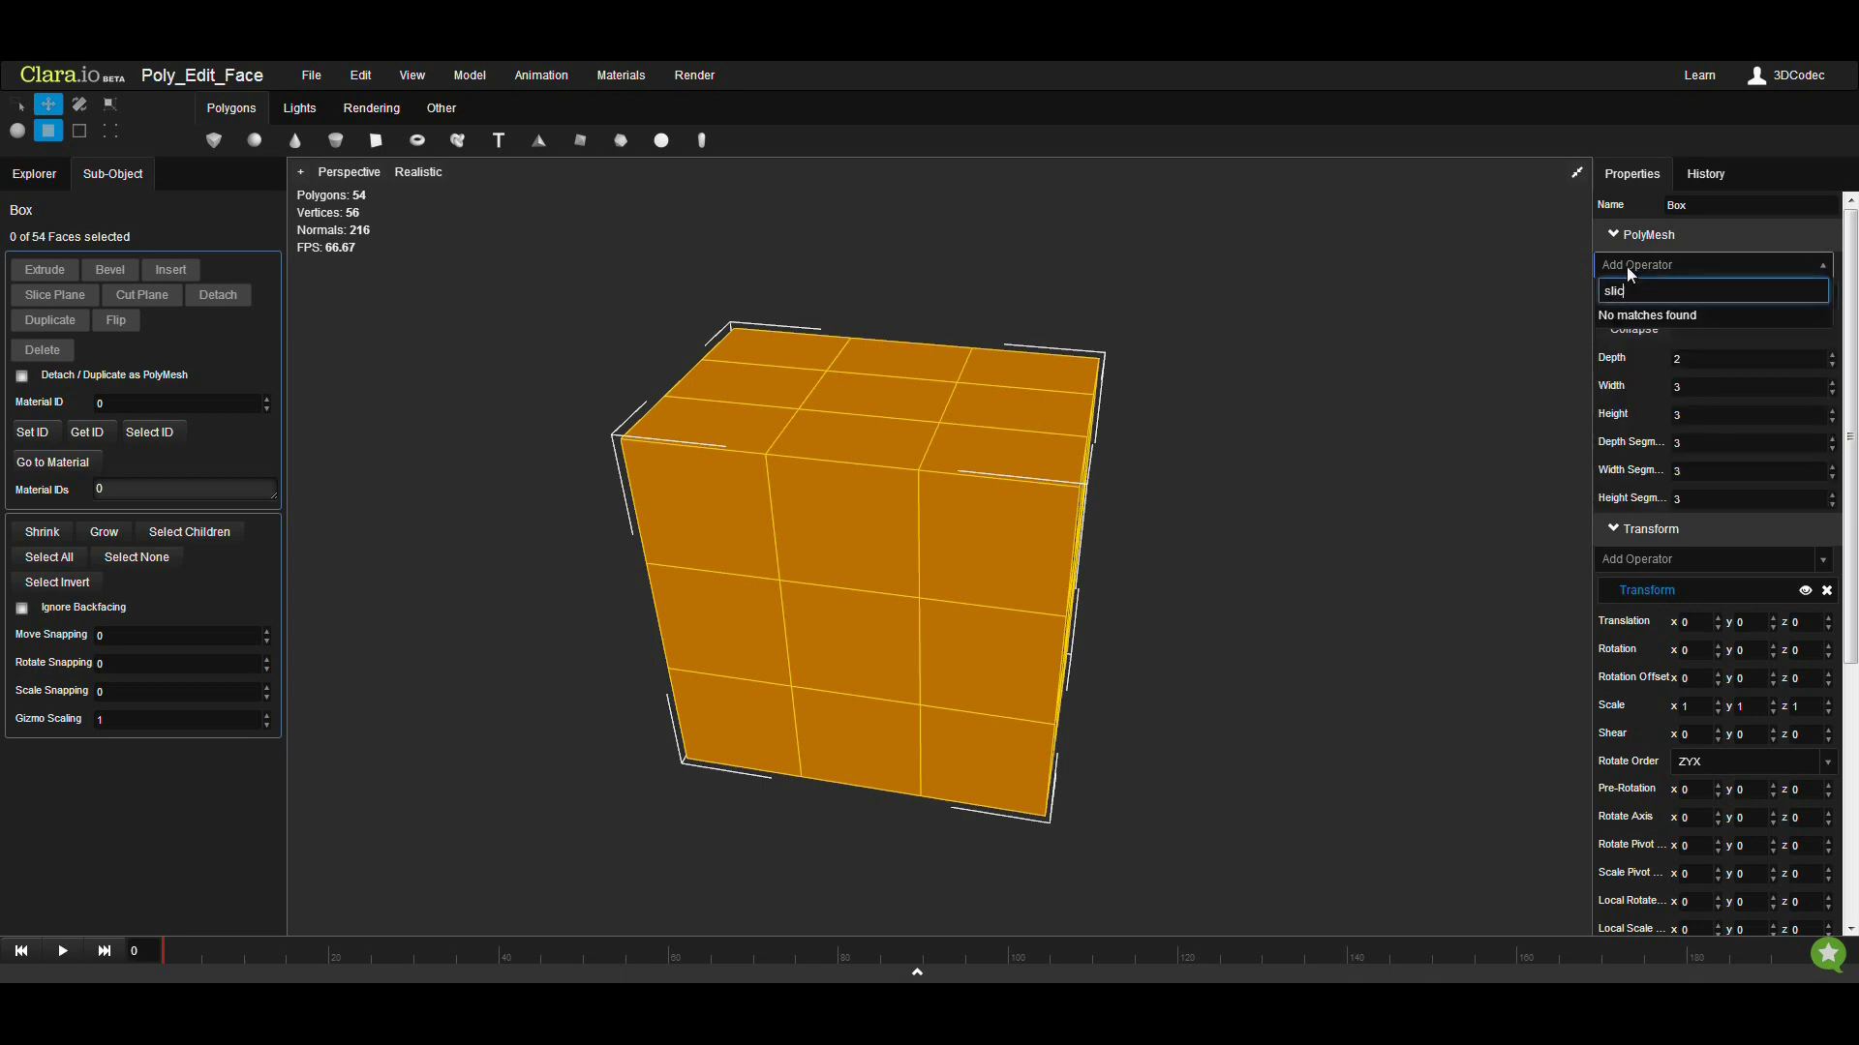
pyautogui.press('BackSpace')
pyautogui.press('BackSpace')
pyautogui.press('BackSpace')
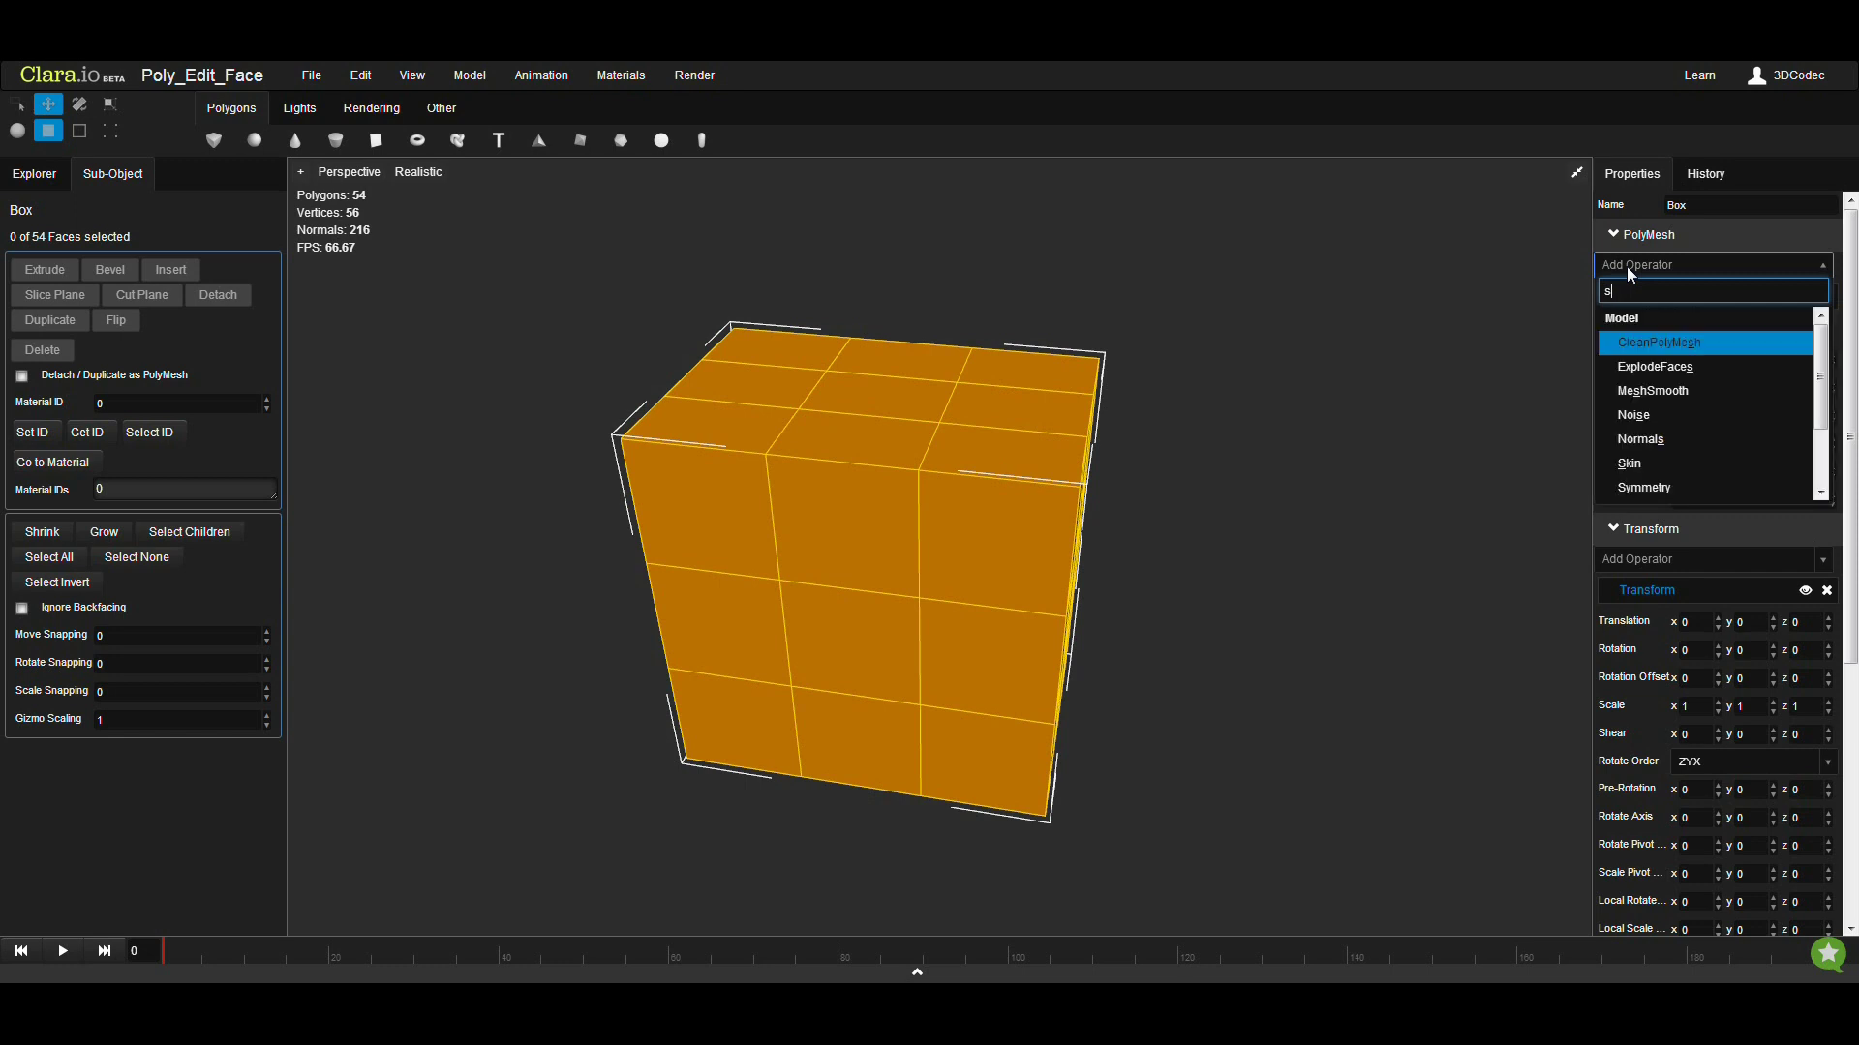
pyautogui.click(1627, 267)
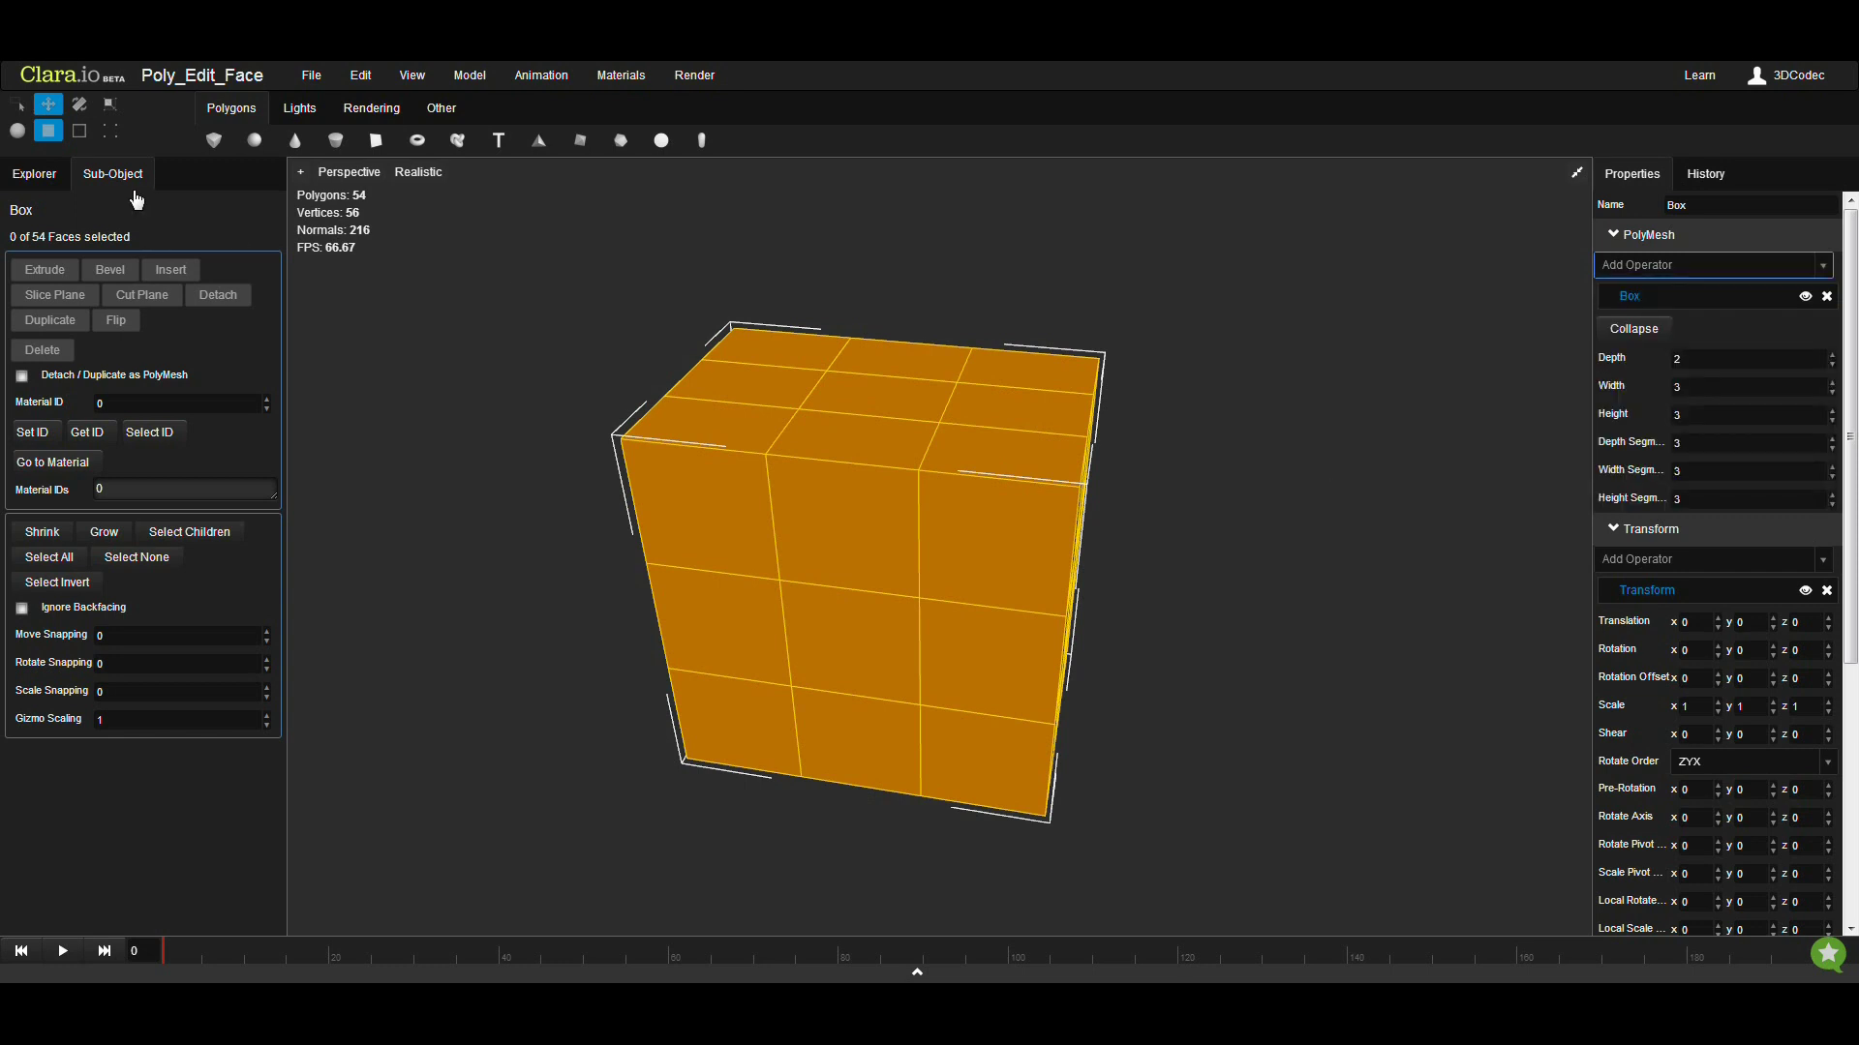
pyautogui.click(1725, 266)
pyautogui.moveTo(1820, 327)
pyautogui.mouseDown()
pyautogui.moveTo(1817, 423)
pyautogui.moveTo(1818, 338)
pyautogui.mouseUp()
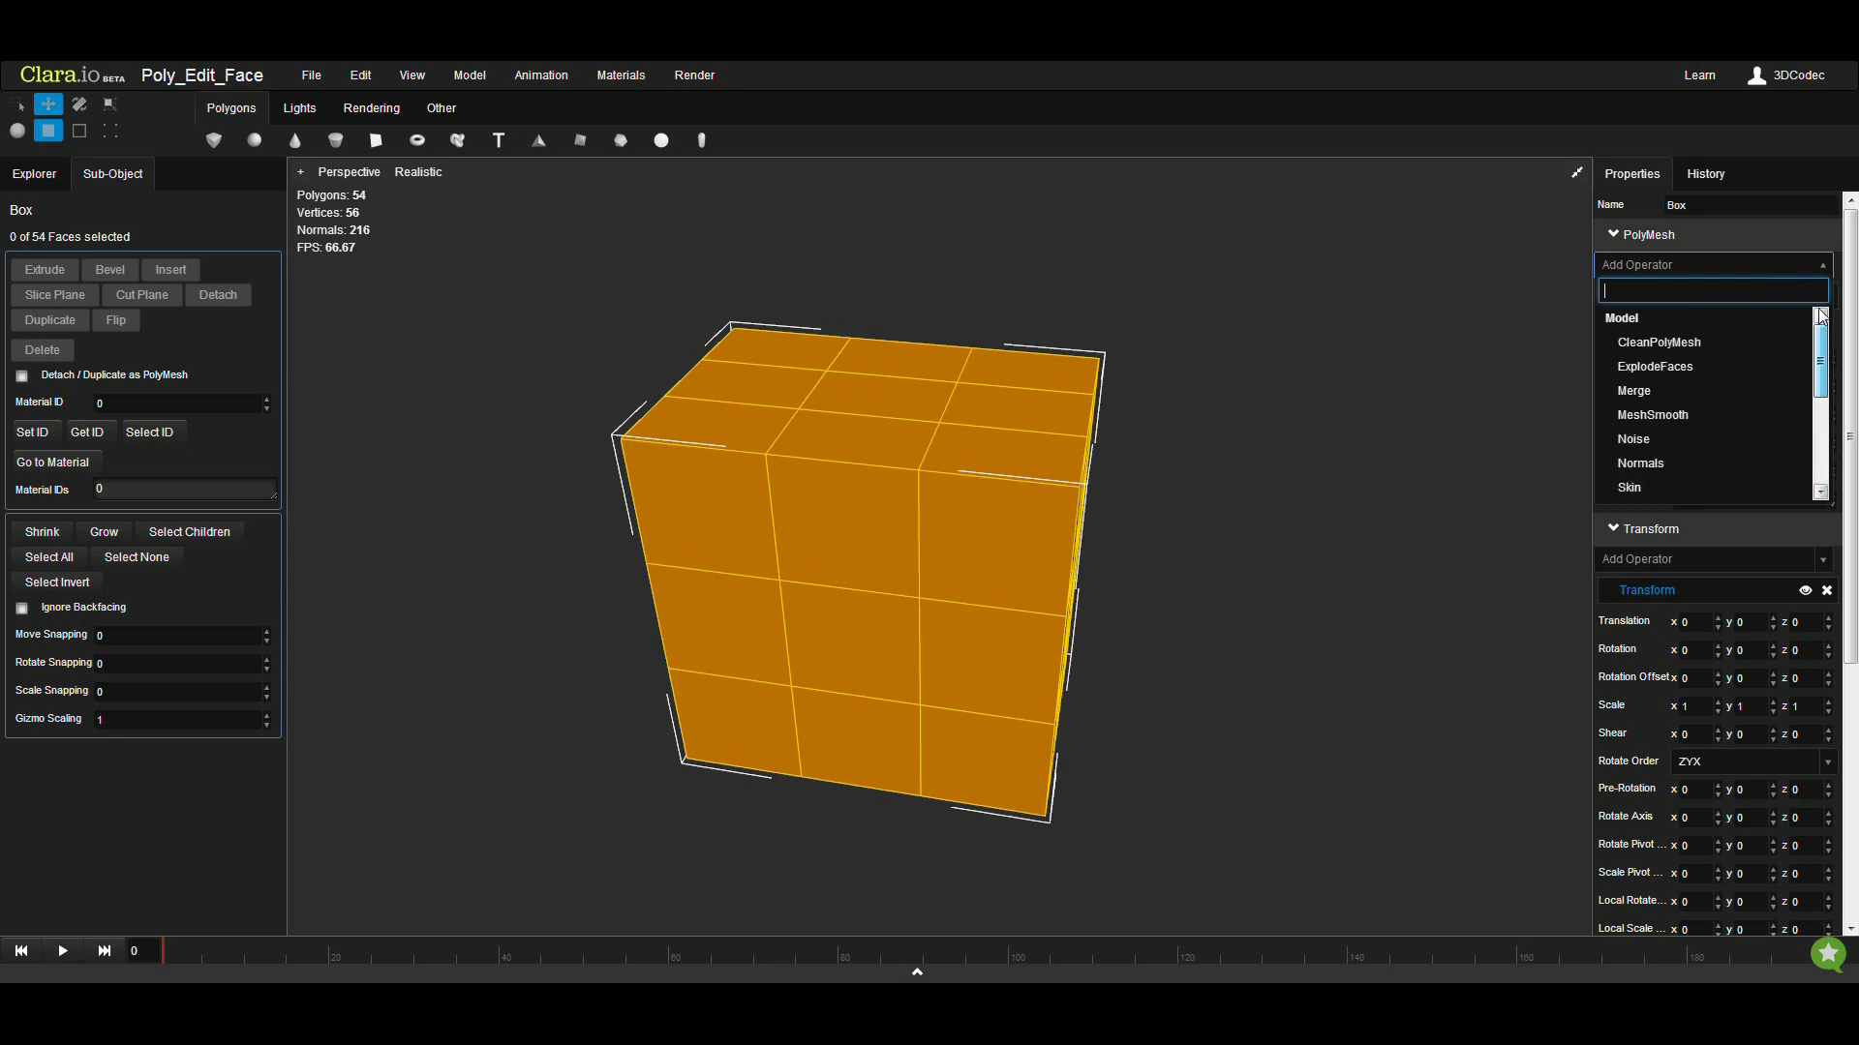
pyautogui.click(653, 292)
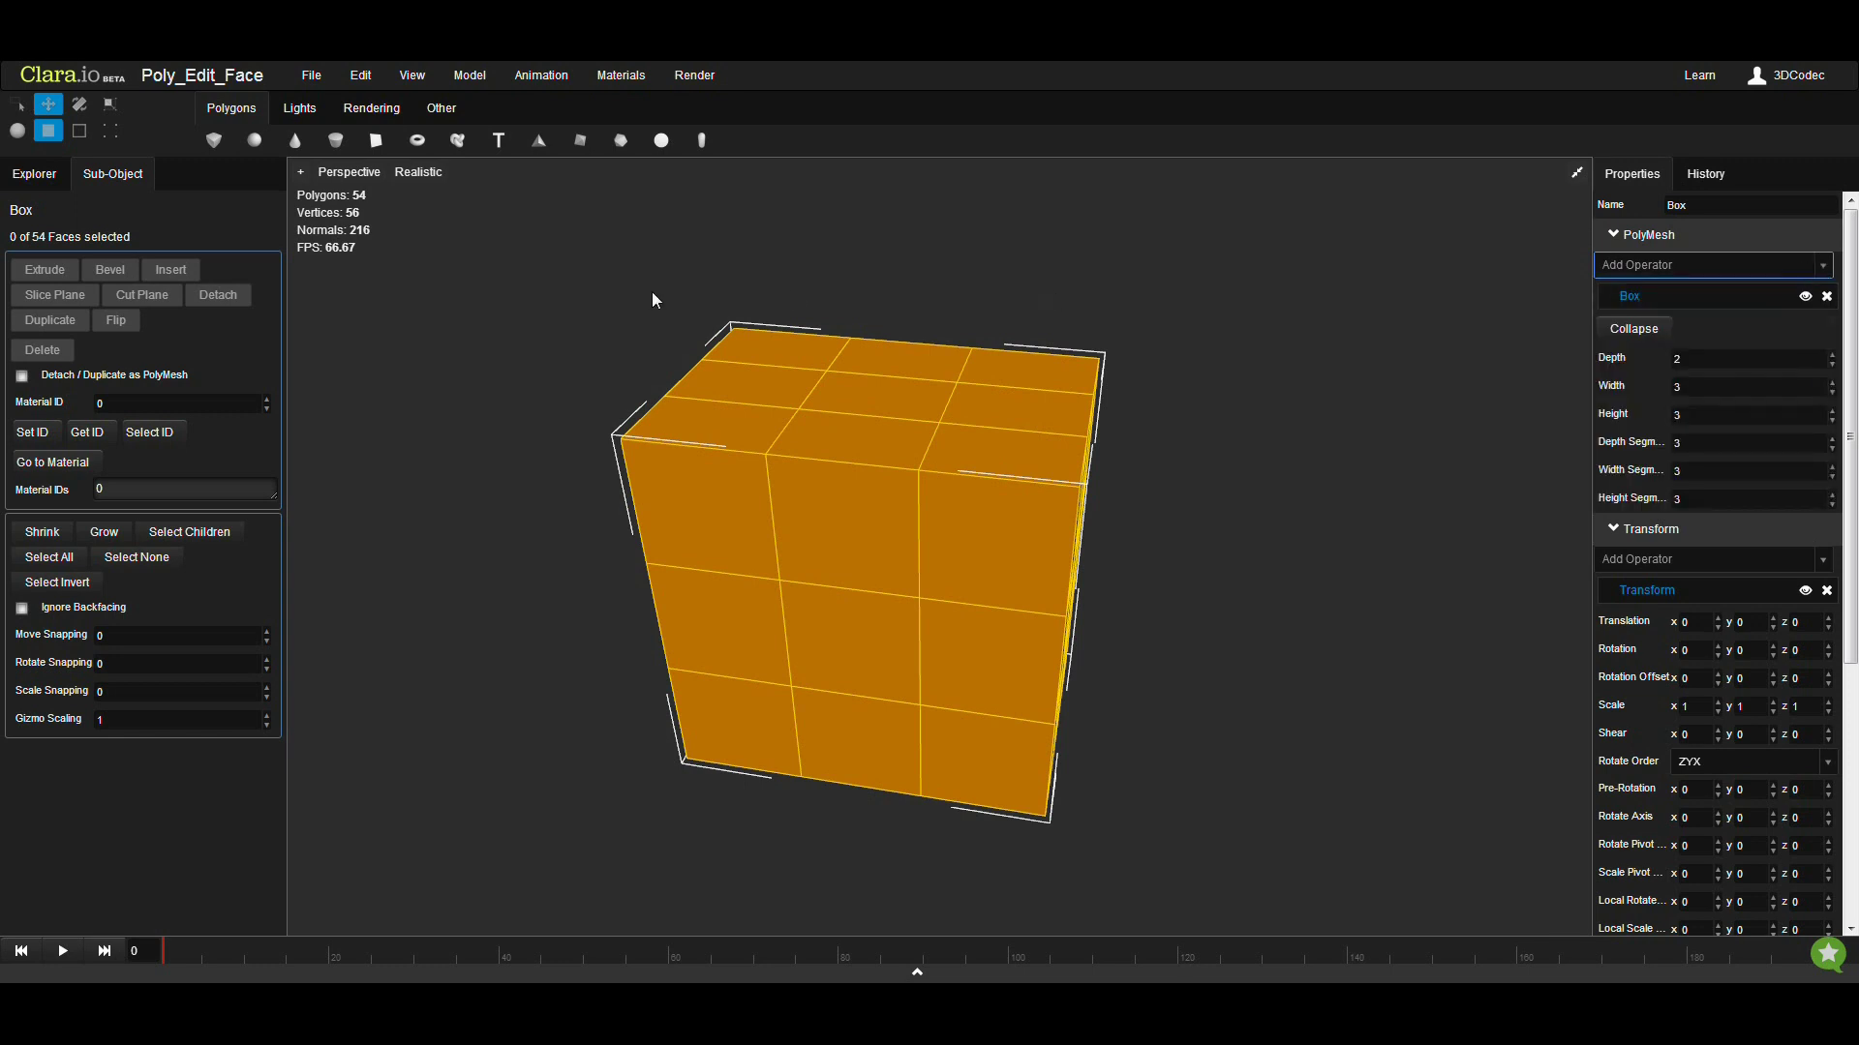
# Apply Slice to the whole box in object mode and move its plane along X to about -0.12
pyautogui.click(31, 183)
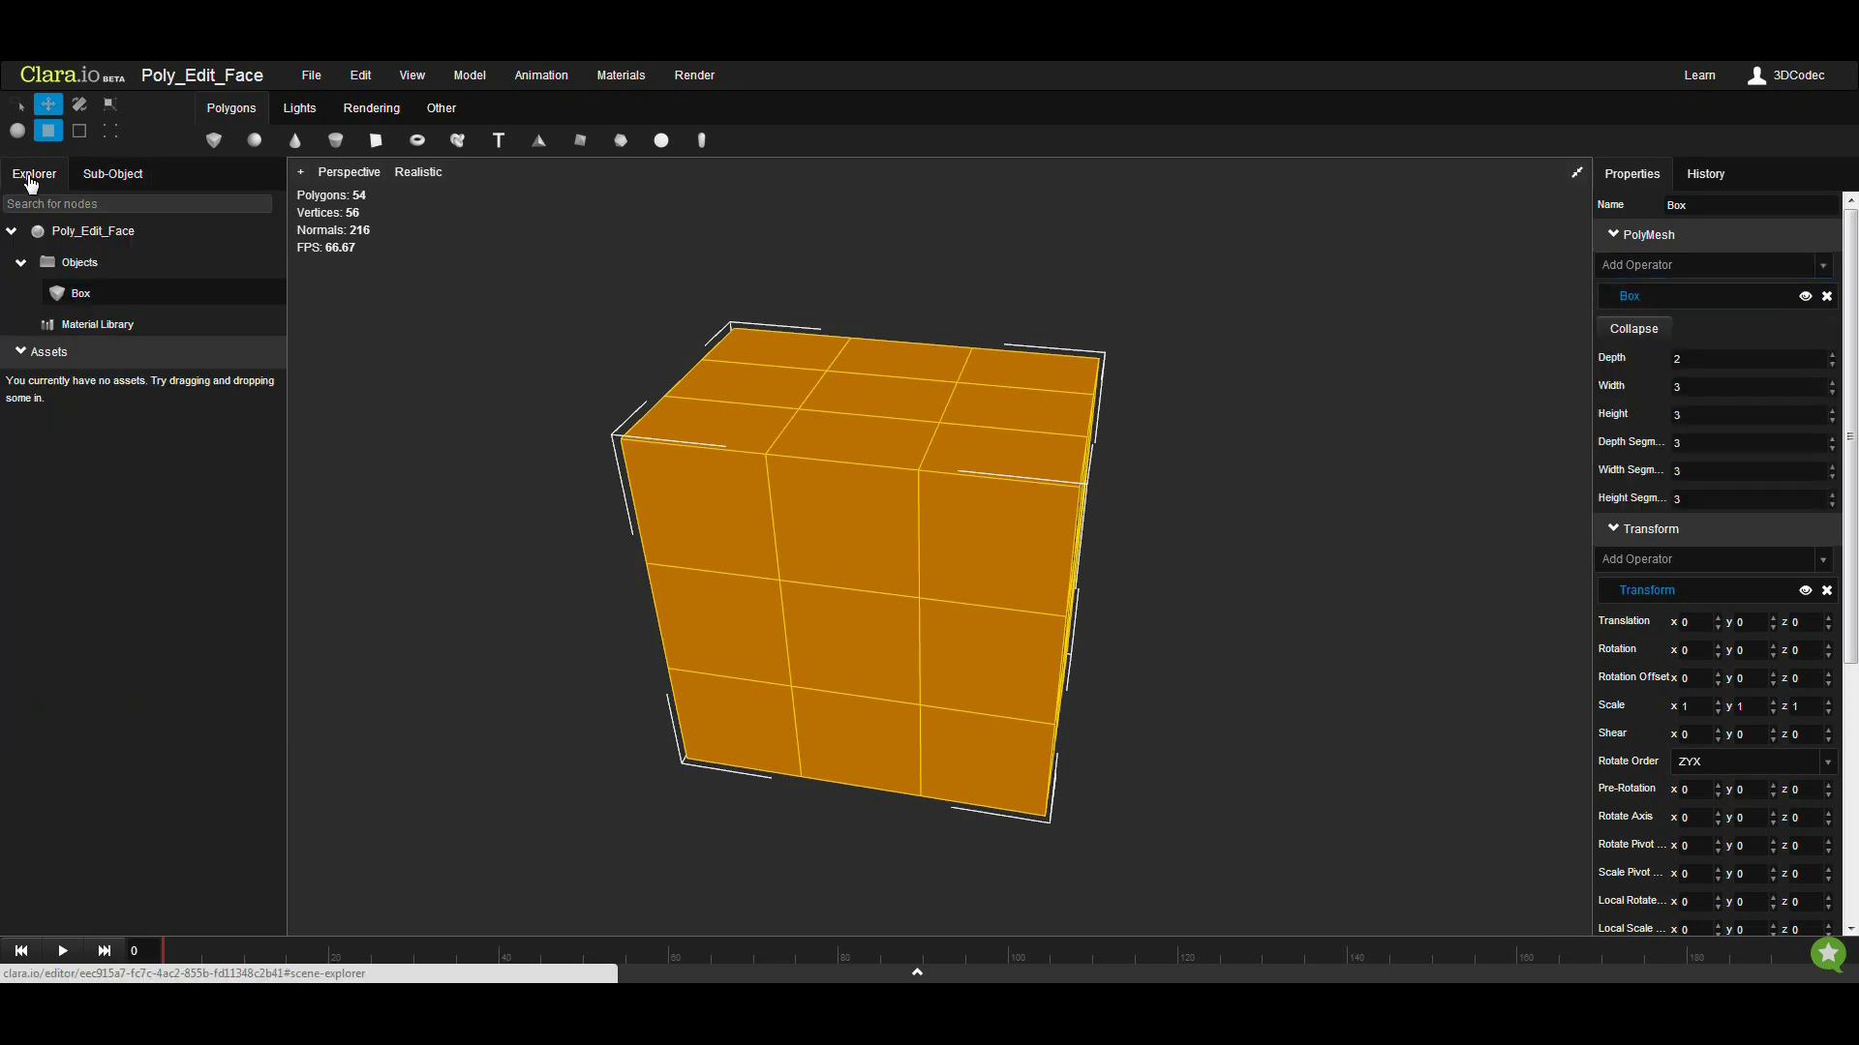
pyautogui.click(107, 179)
pyautogui.click(17, 132)
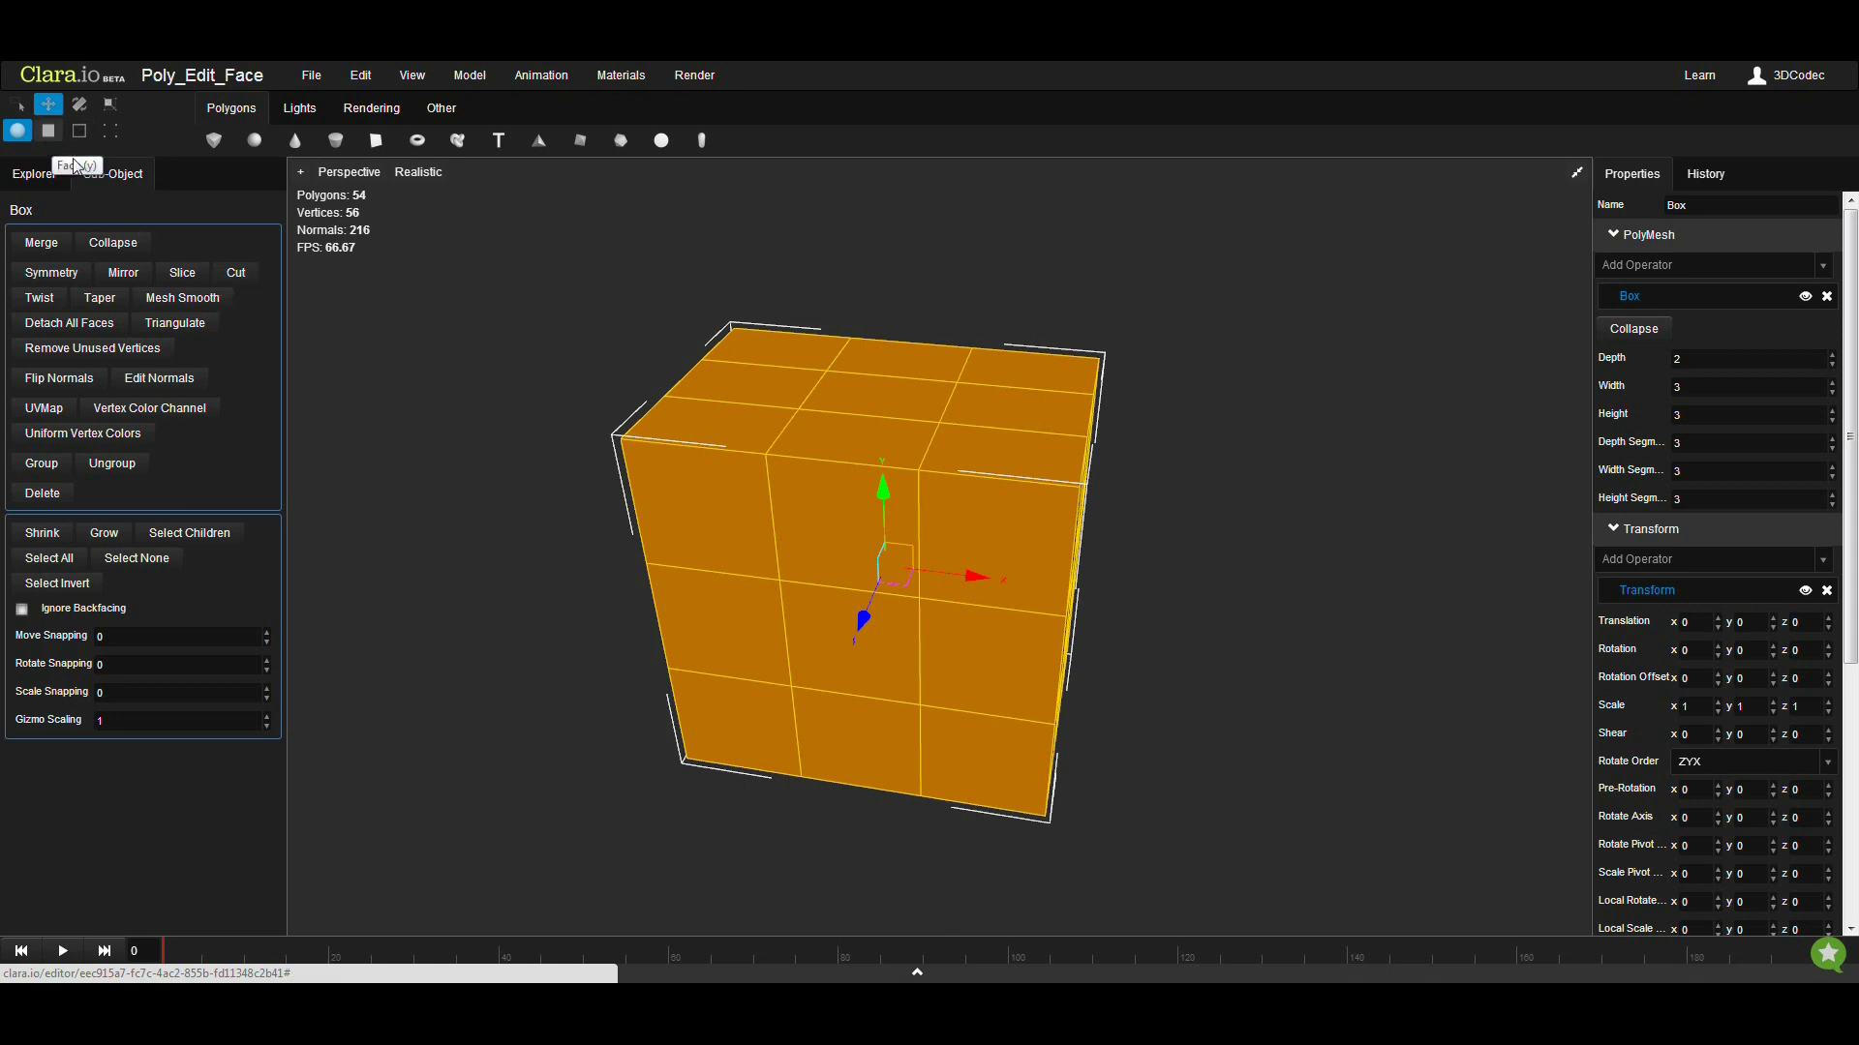
pyautogui.click(180, 273)
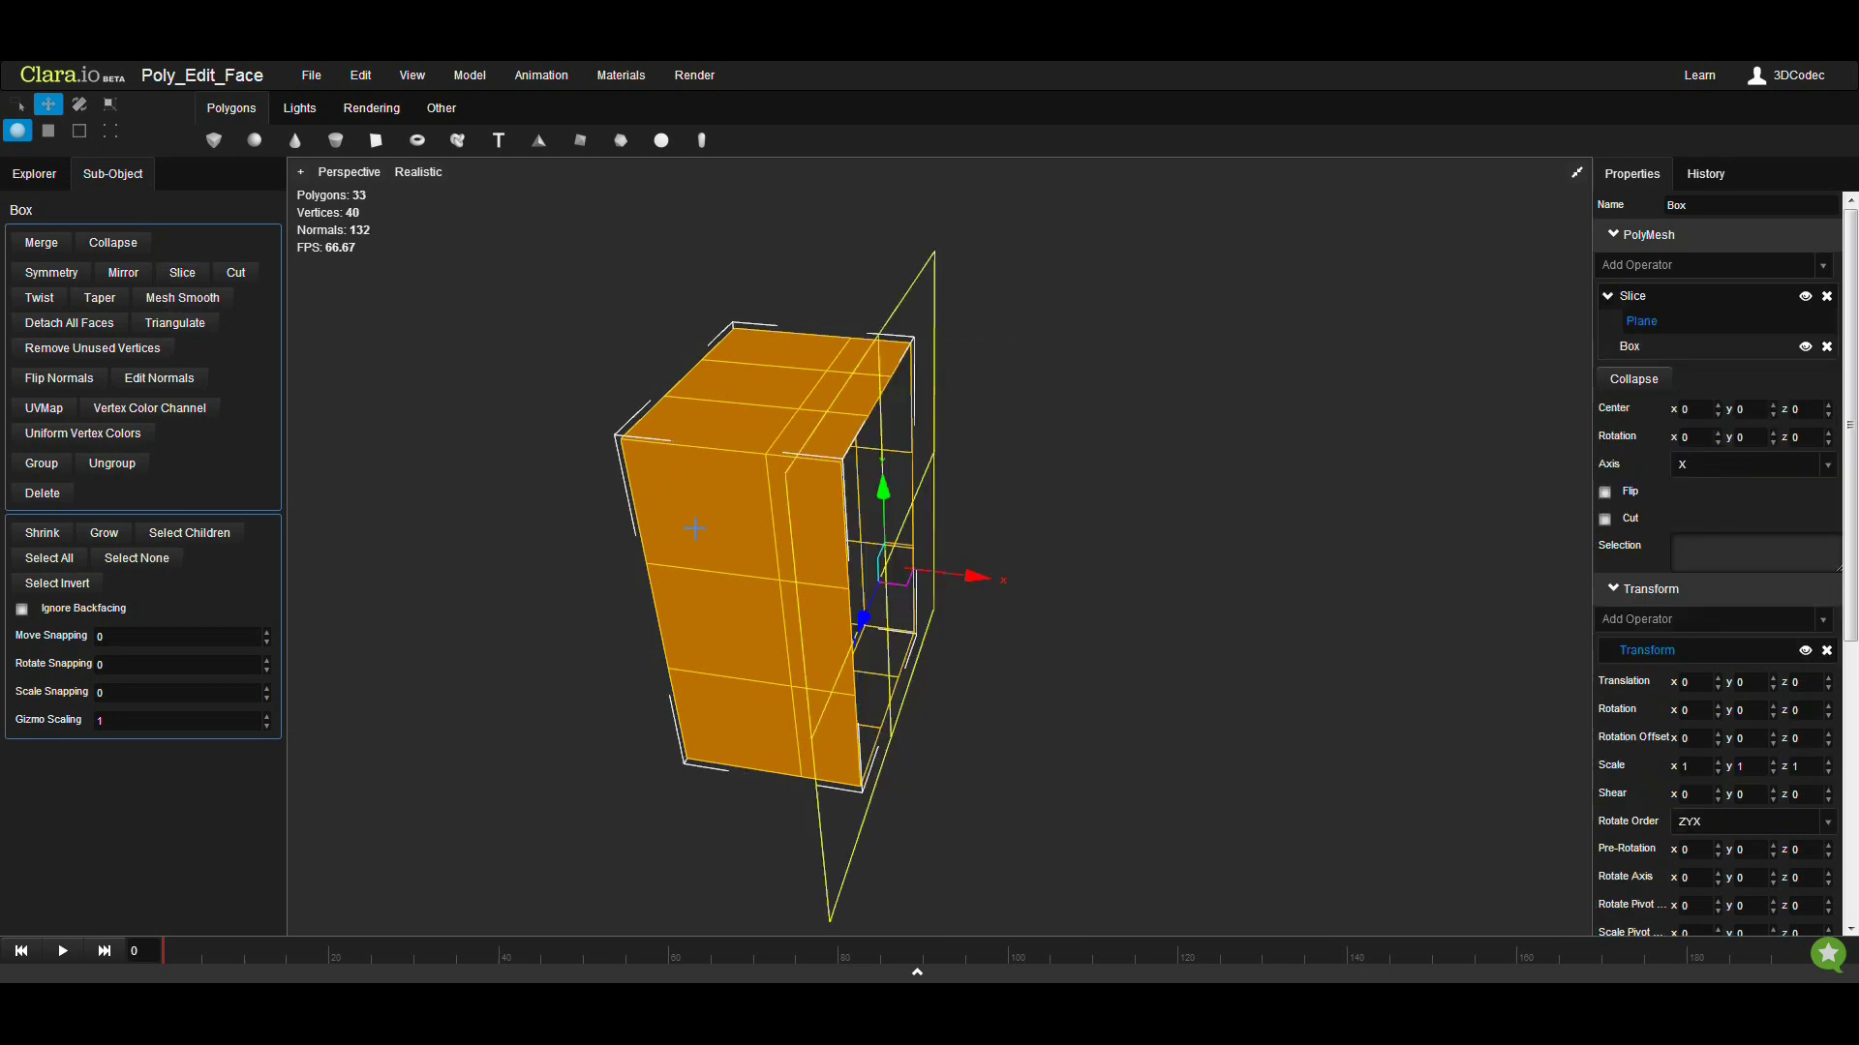
pyautogui.moveTo(674, 556); pyautogui.dragTo(693, 558, button='middle')
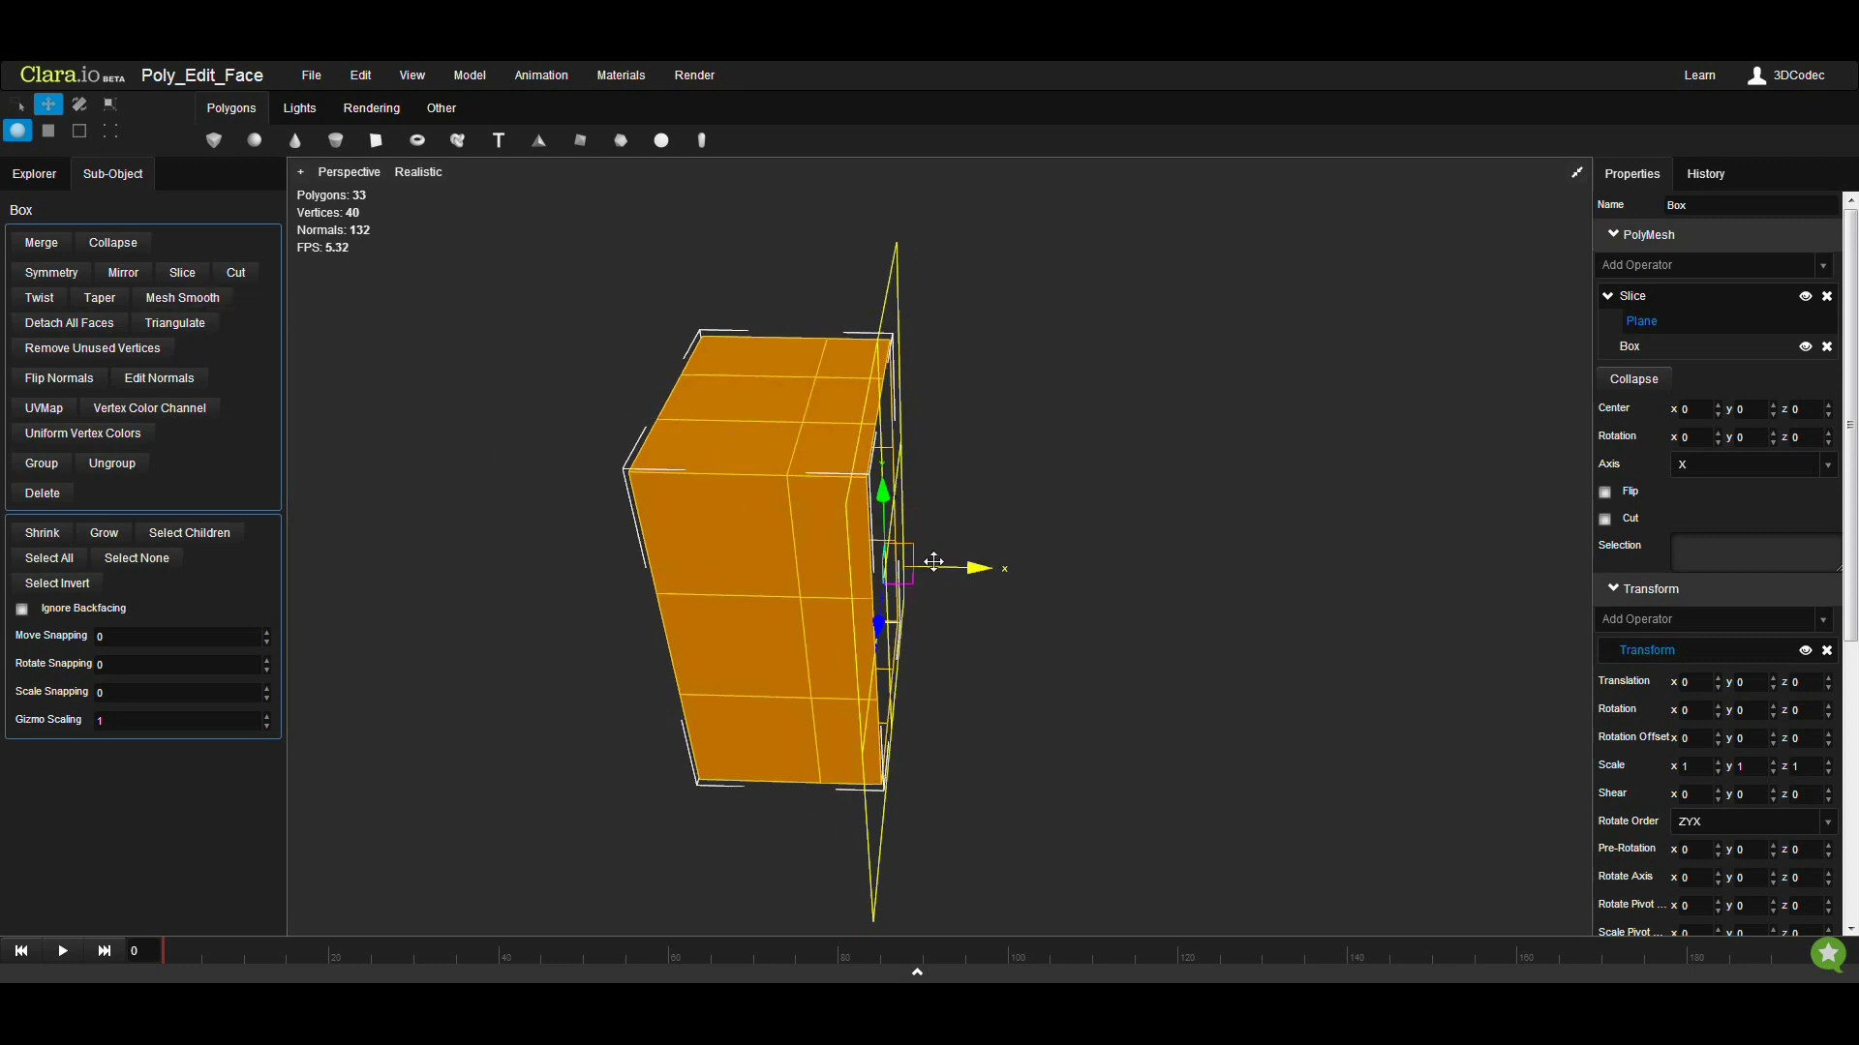
pyautogui.moveTo(933, 562)
pyautogui.mouseDown()
pyautogui.moveTo(765, 555)
pyautogui.moveTo(1098, 552)
pyautogui.moveTo(915, 579)
pyautogui.mouseUp()
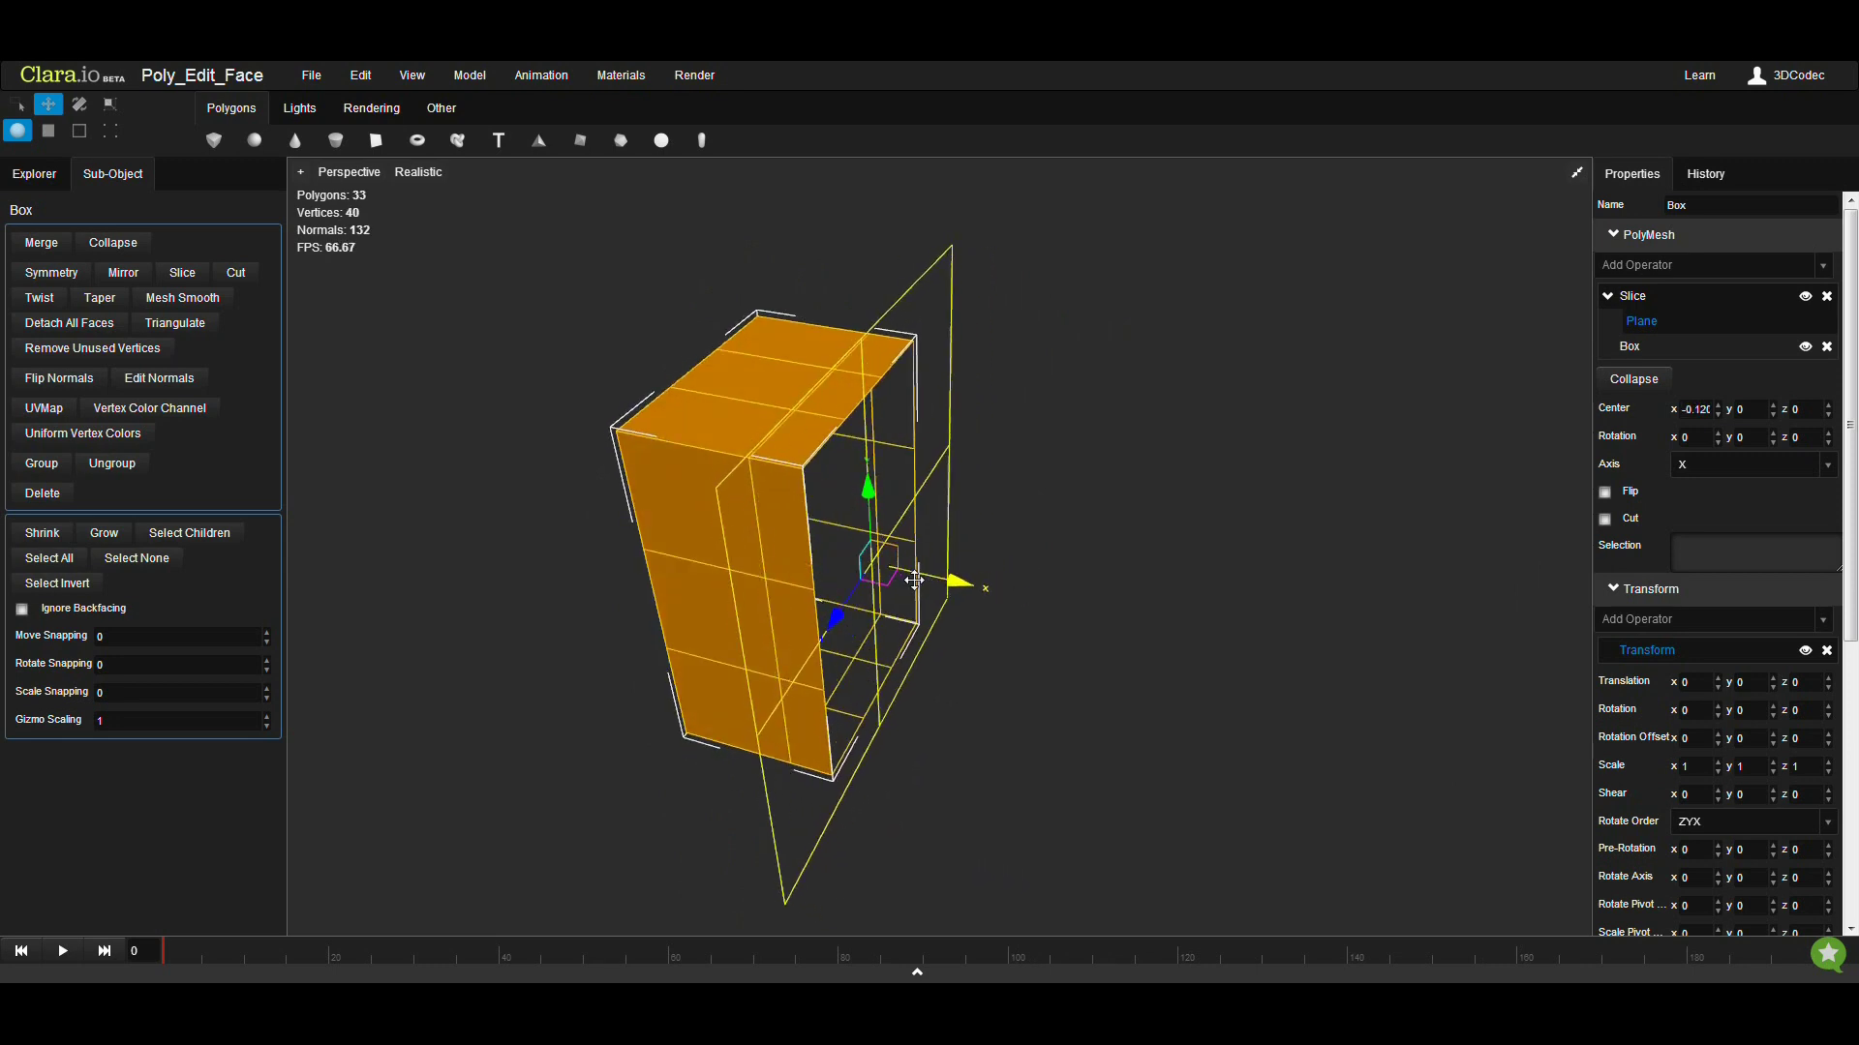
# Enable the Slice operator's Cut option while moving the plane to about -0.09 in X, and disable Cut again
pyautogui.moveTo(833, 616); pyautogui.dragTo(881, 635, button='middle')
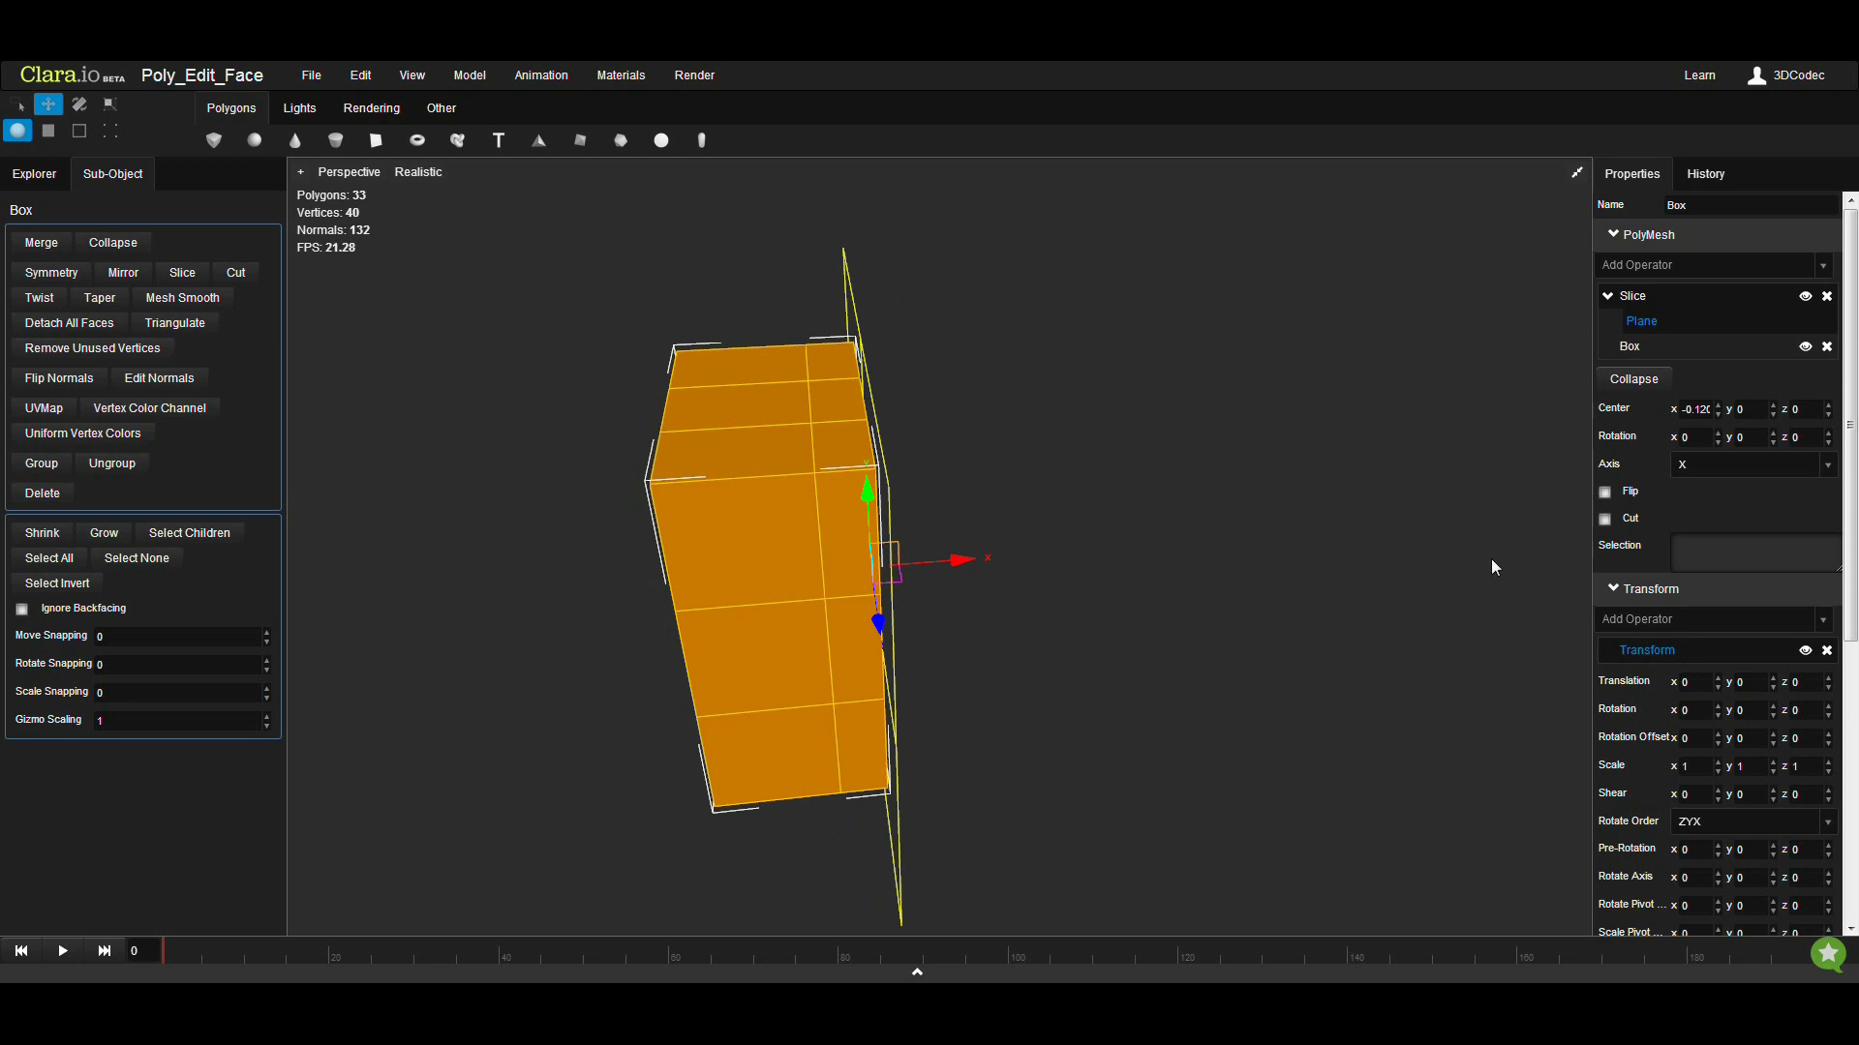
pyautogui.click(1604, 520)
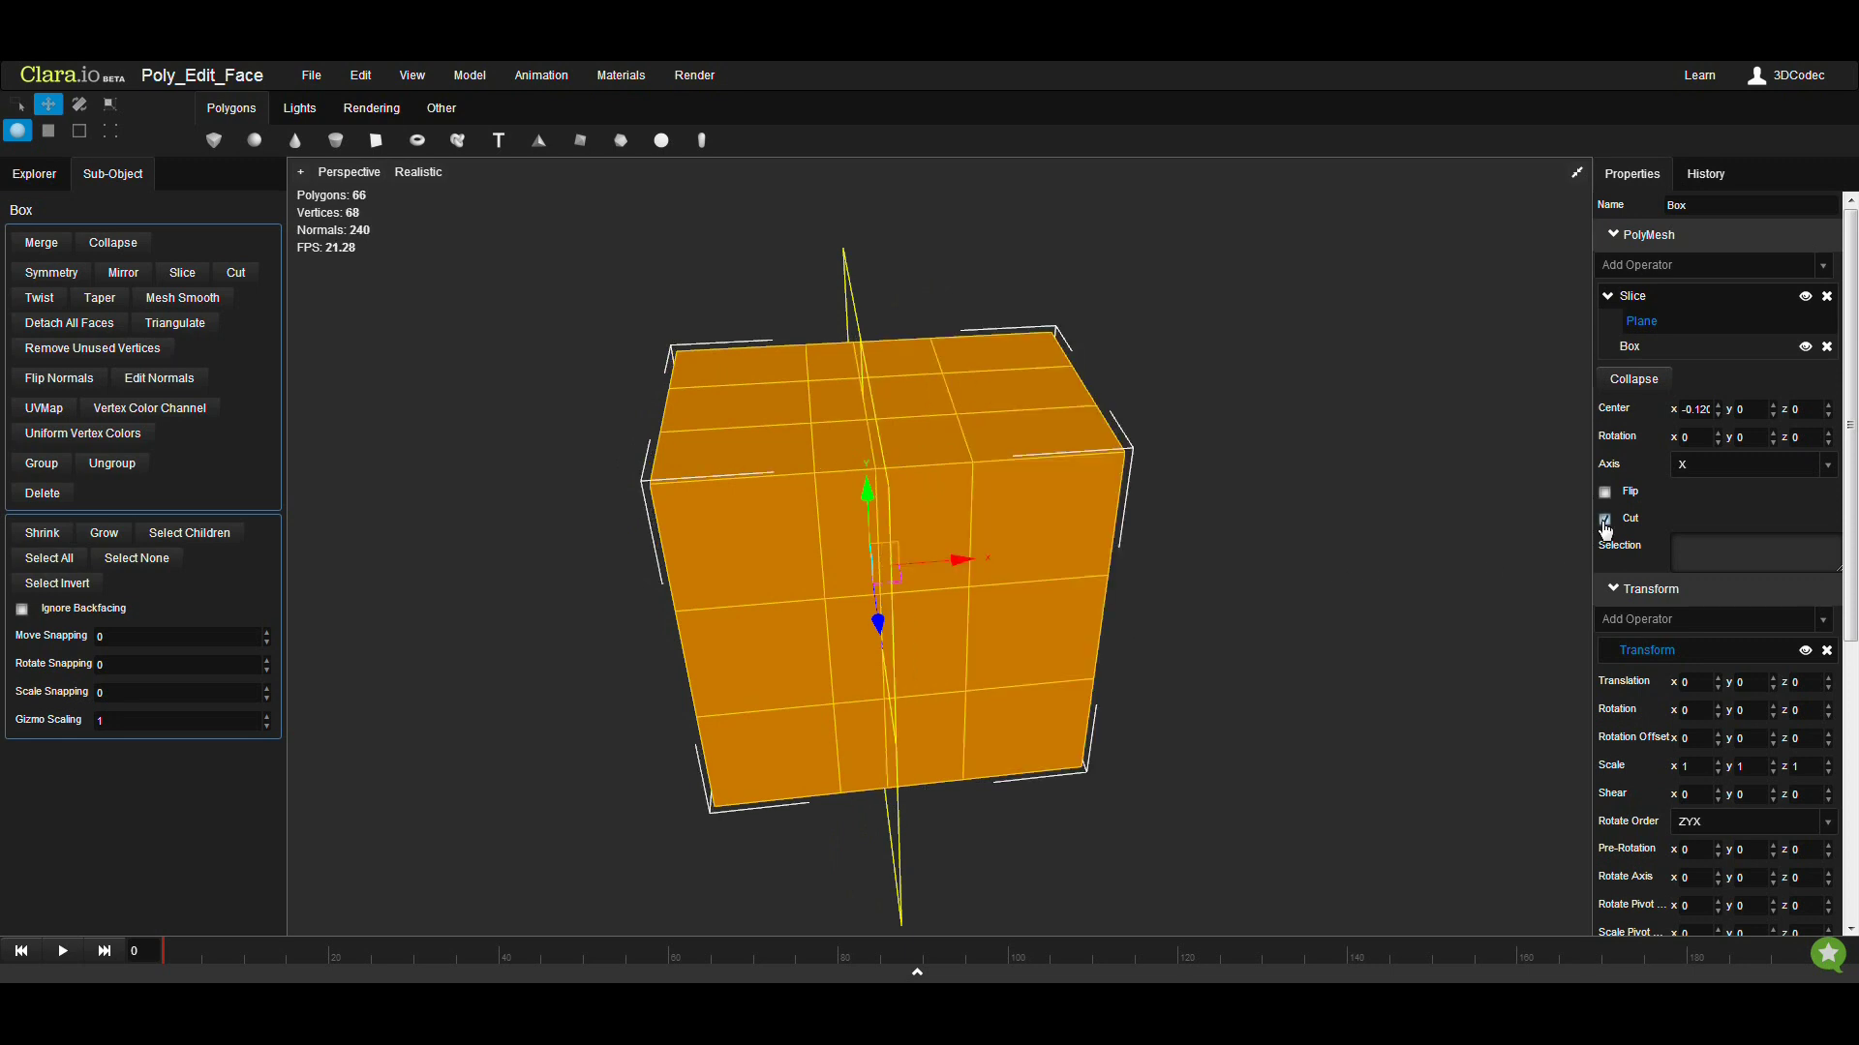
pyautogui.moveTo(1259, 581); pyautogui.dragTo(1164, 629, button='middle')
pyautogui.moveTo(944, 581)
pyautogui.mouseDown()
pyautogui.moveTo(1113, 595)
pyautogui.moveTo(925, 572)
pyautogui.mouseUp()
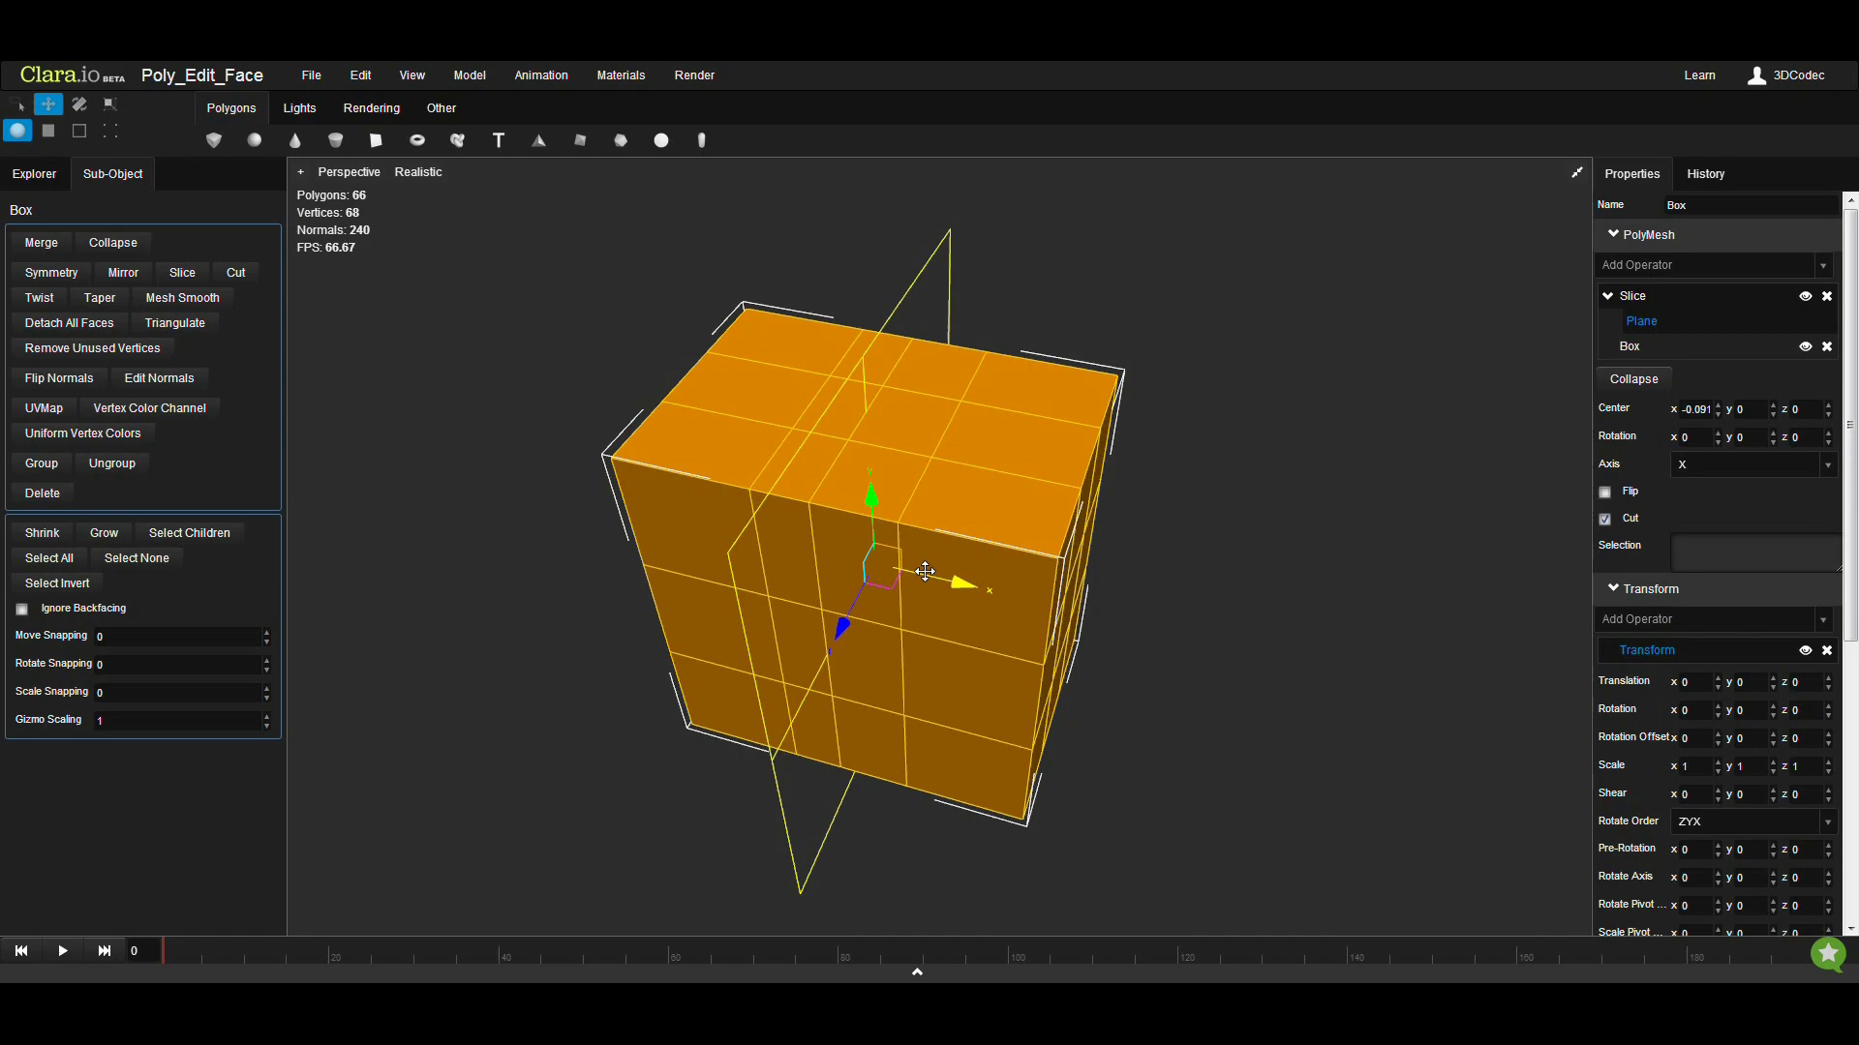
pyautogui.click(1613, 520)
pyautogui.click(1604, 520)
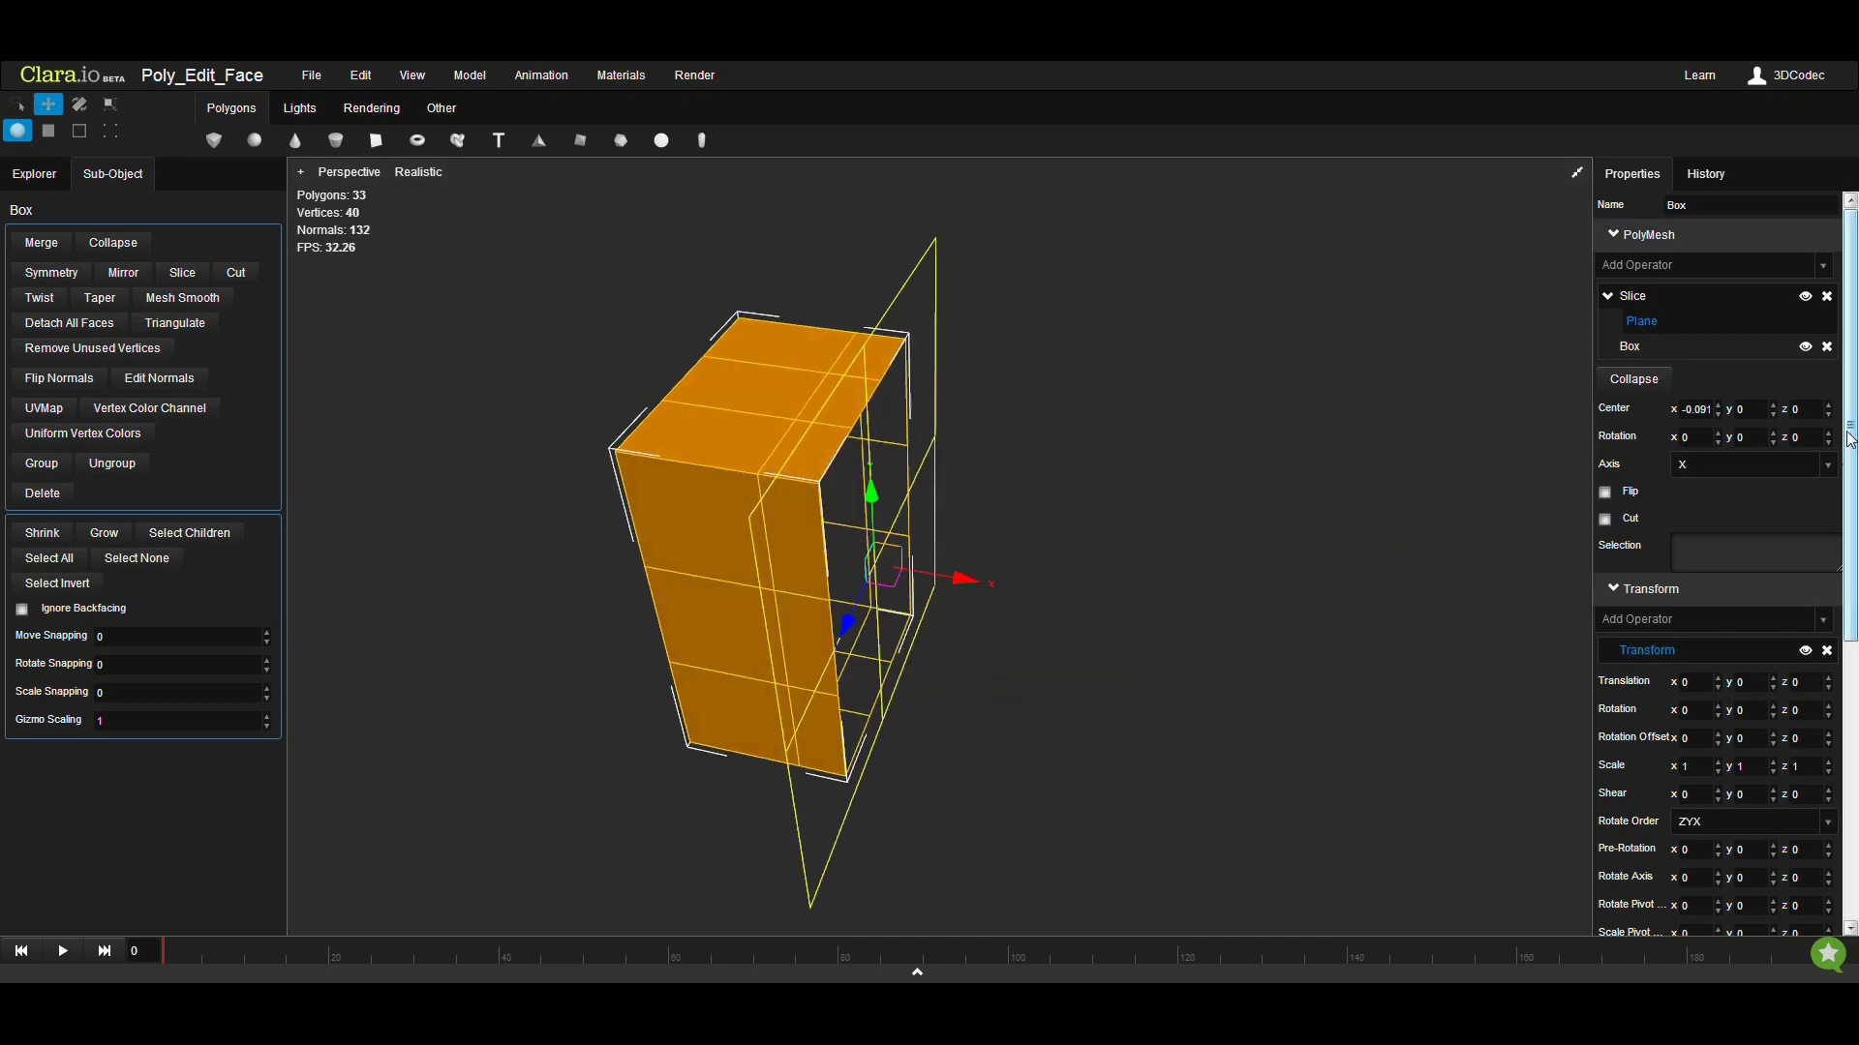
pyautogui.click(1757, 466)
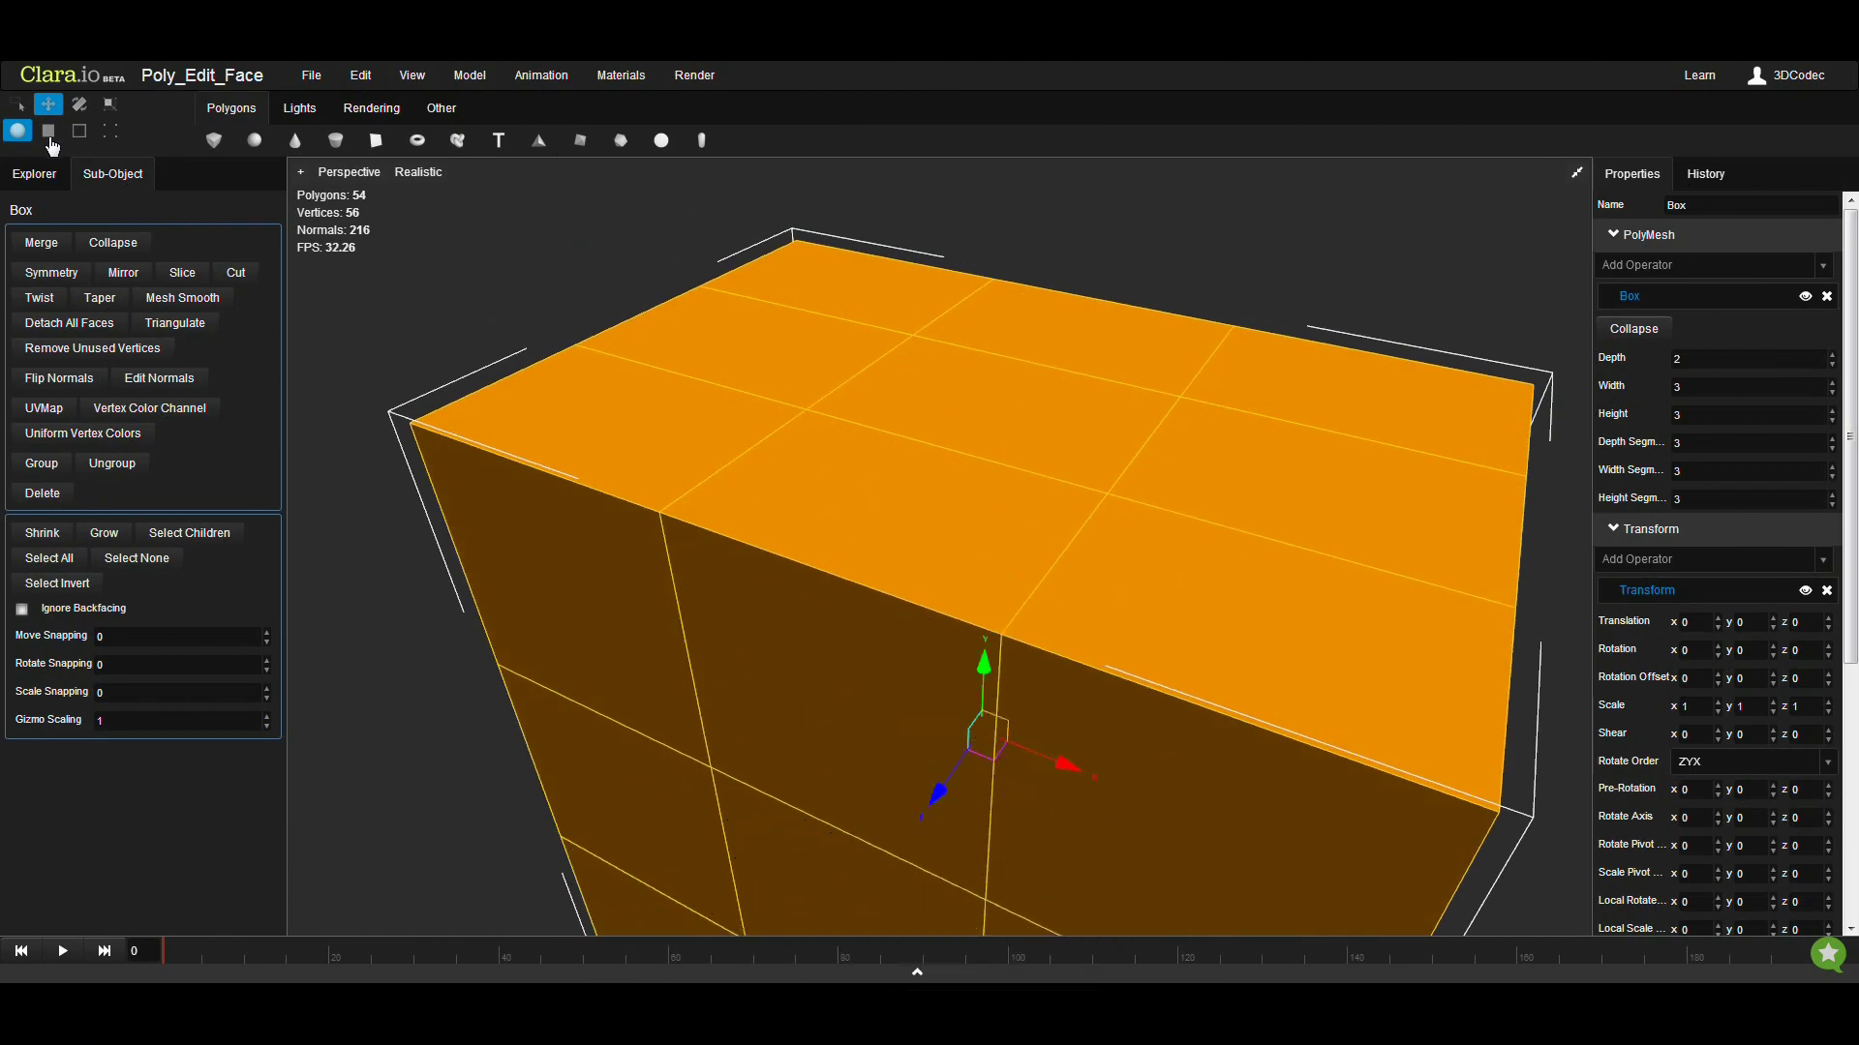
# Select the front middle face on top of the box, split it with a Cut Plane line, and select the resulting Slice operator
pyautogui.press('2')
pyautogui.click(804, 502)
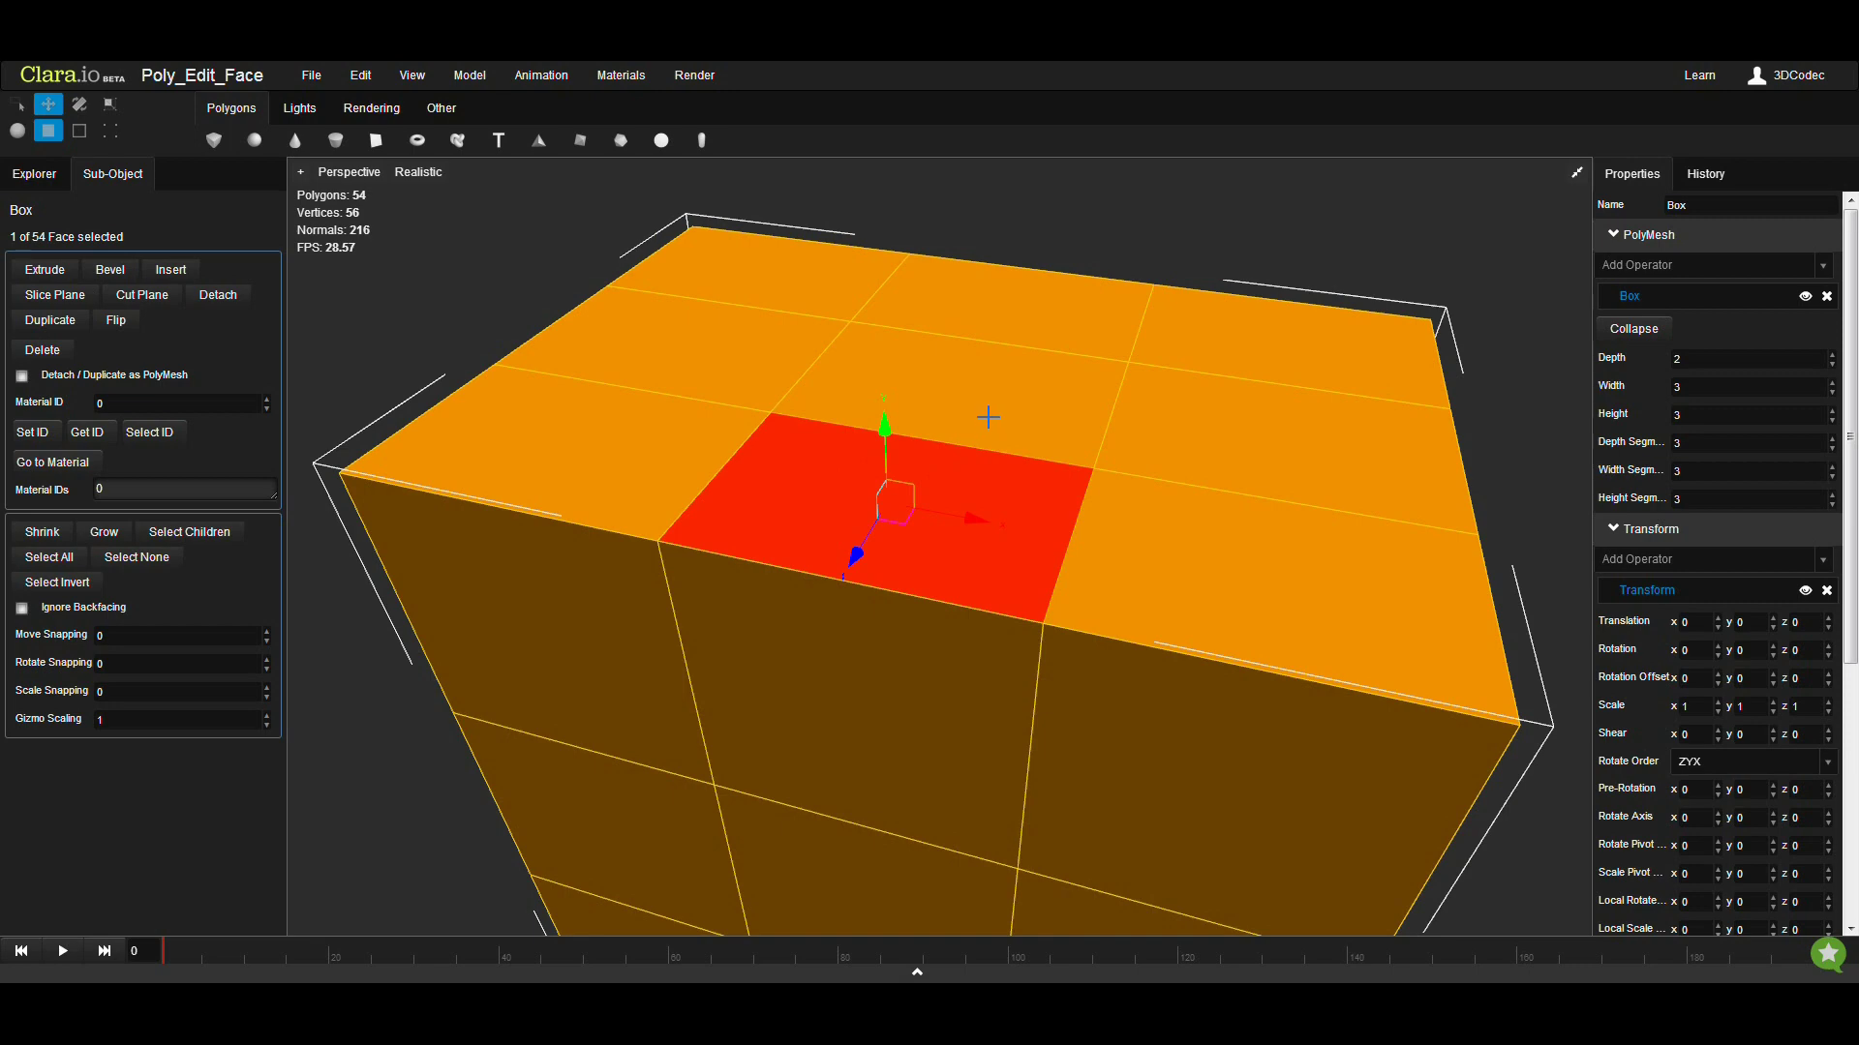
pyautogui.moveTo(991, 415); pyautogui.dragTo(705, 597)
pyautogui.click(774, 630)
pyautogui.moveTo(796, 665); pyautogui.dragTo(897, 643, button='middle')
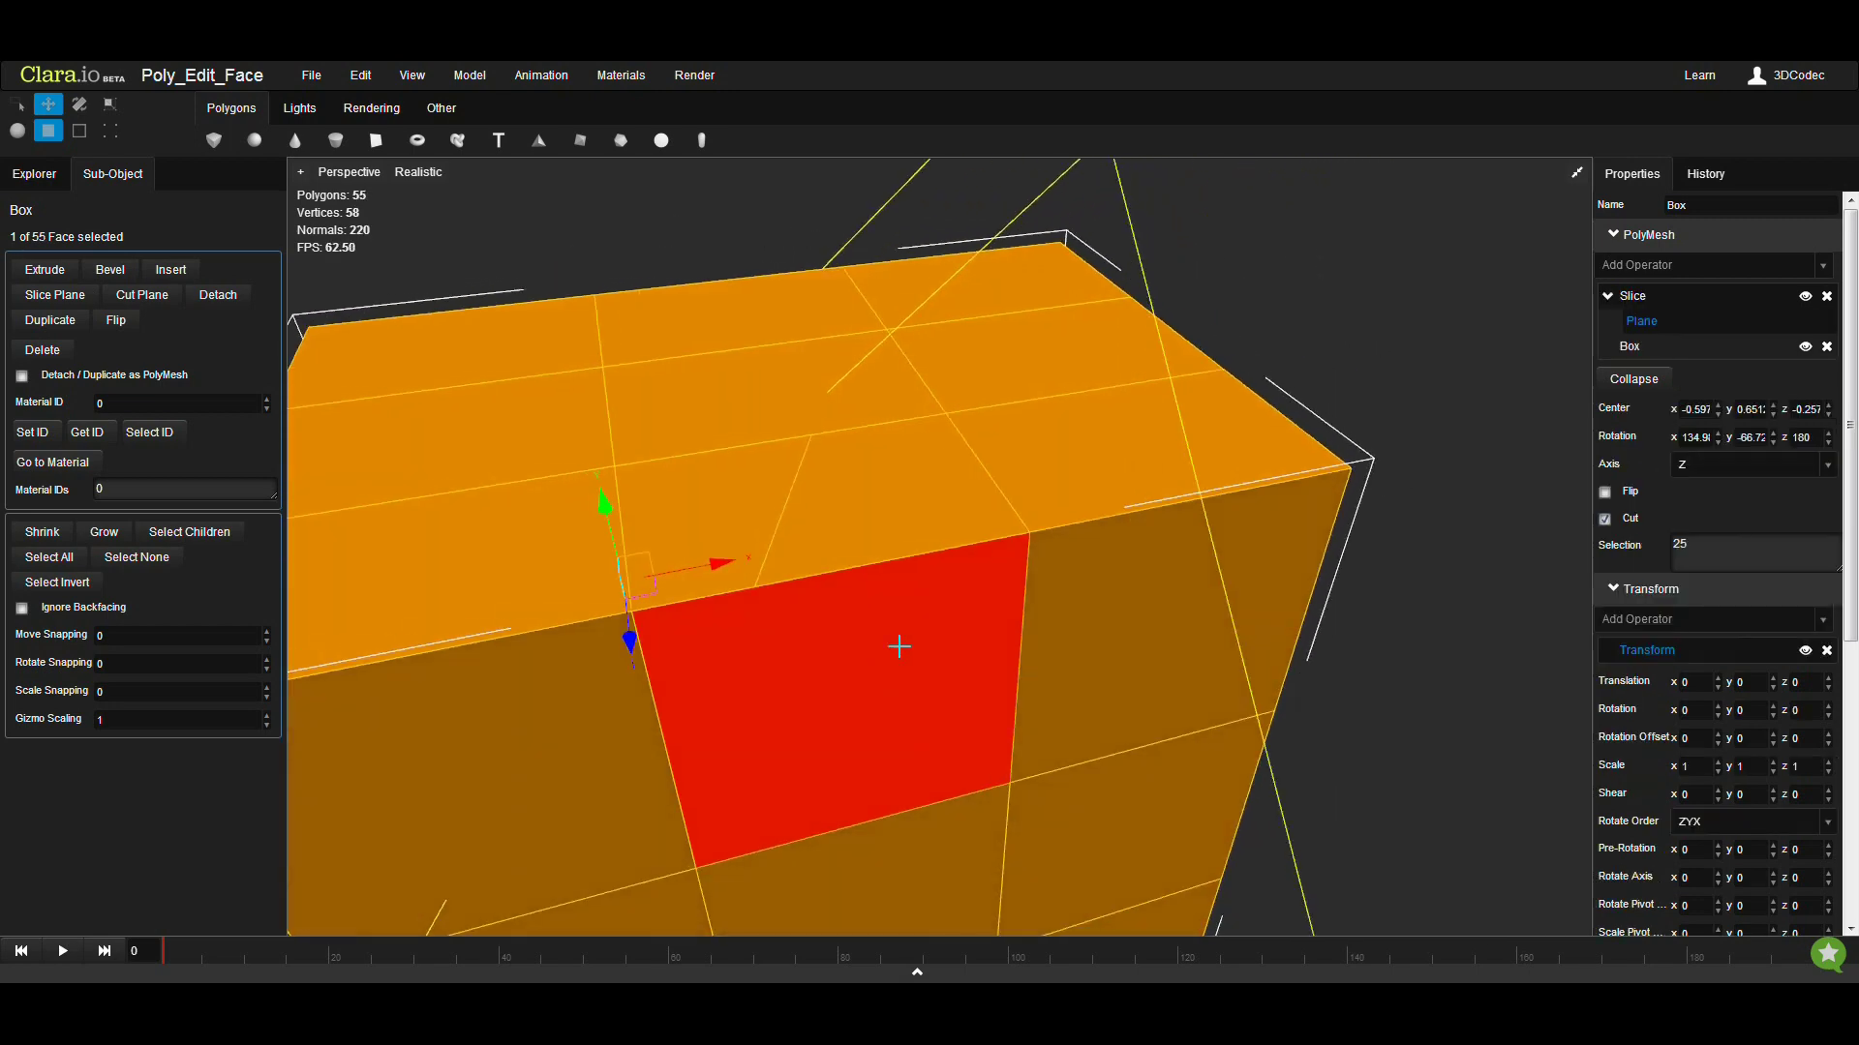
pyautogui.click(1636, 300)
pyautogui.moveTo(914, 558)
pyautogui.mouseDown(button='middle')
pyautogui.moveTo(892, 561)
pyautogui.moveTo(959, 525)
pyautogui.mouseUp(button='middle')
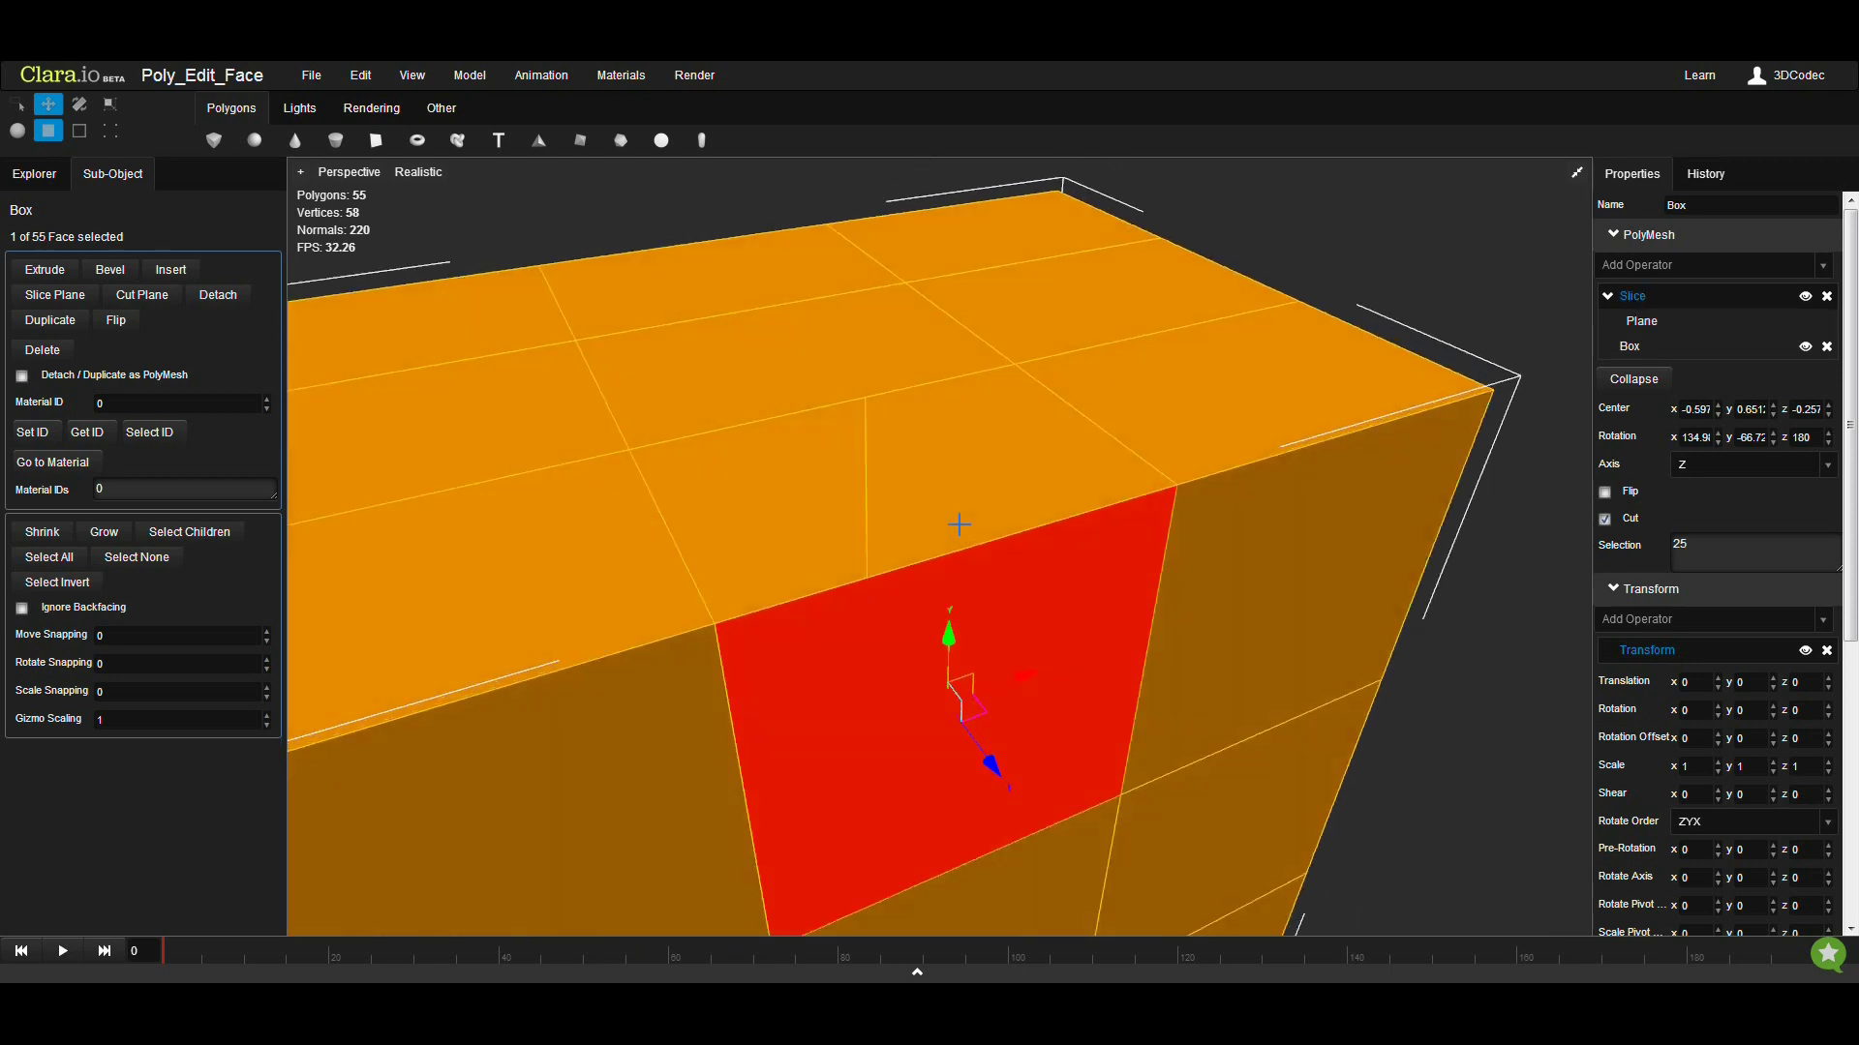
# In vertex mode, raise the inner vertex of the new cut about 0.1 along Y
pyautogui.click(110, 130)
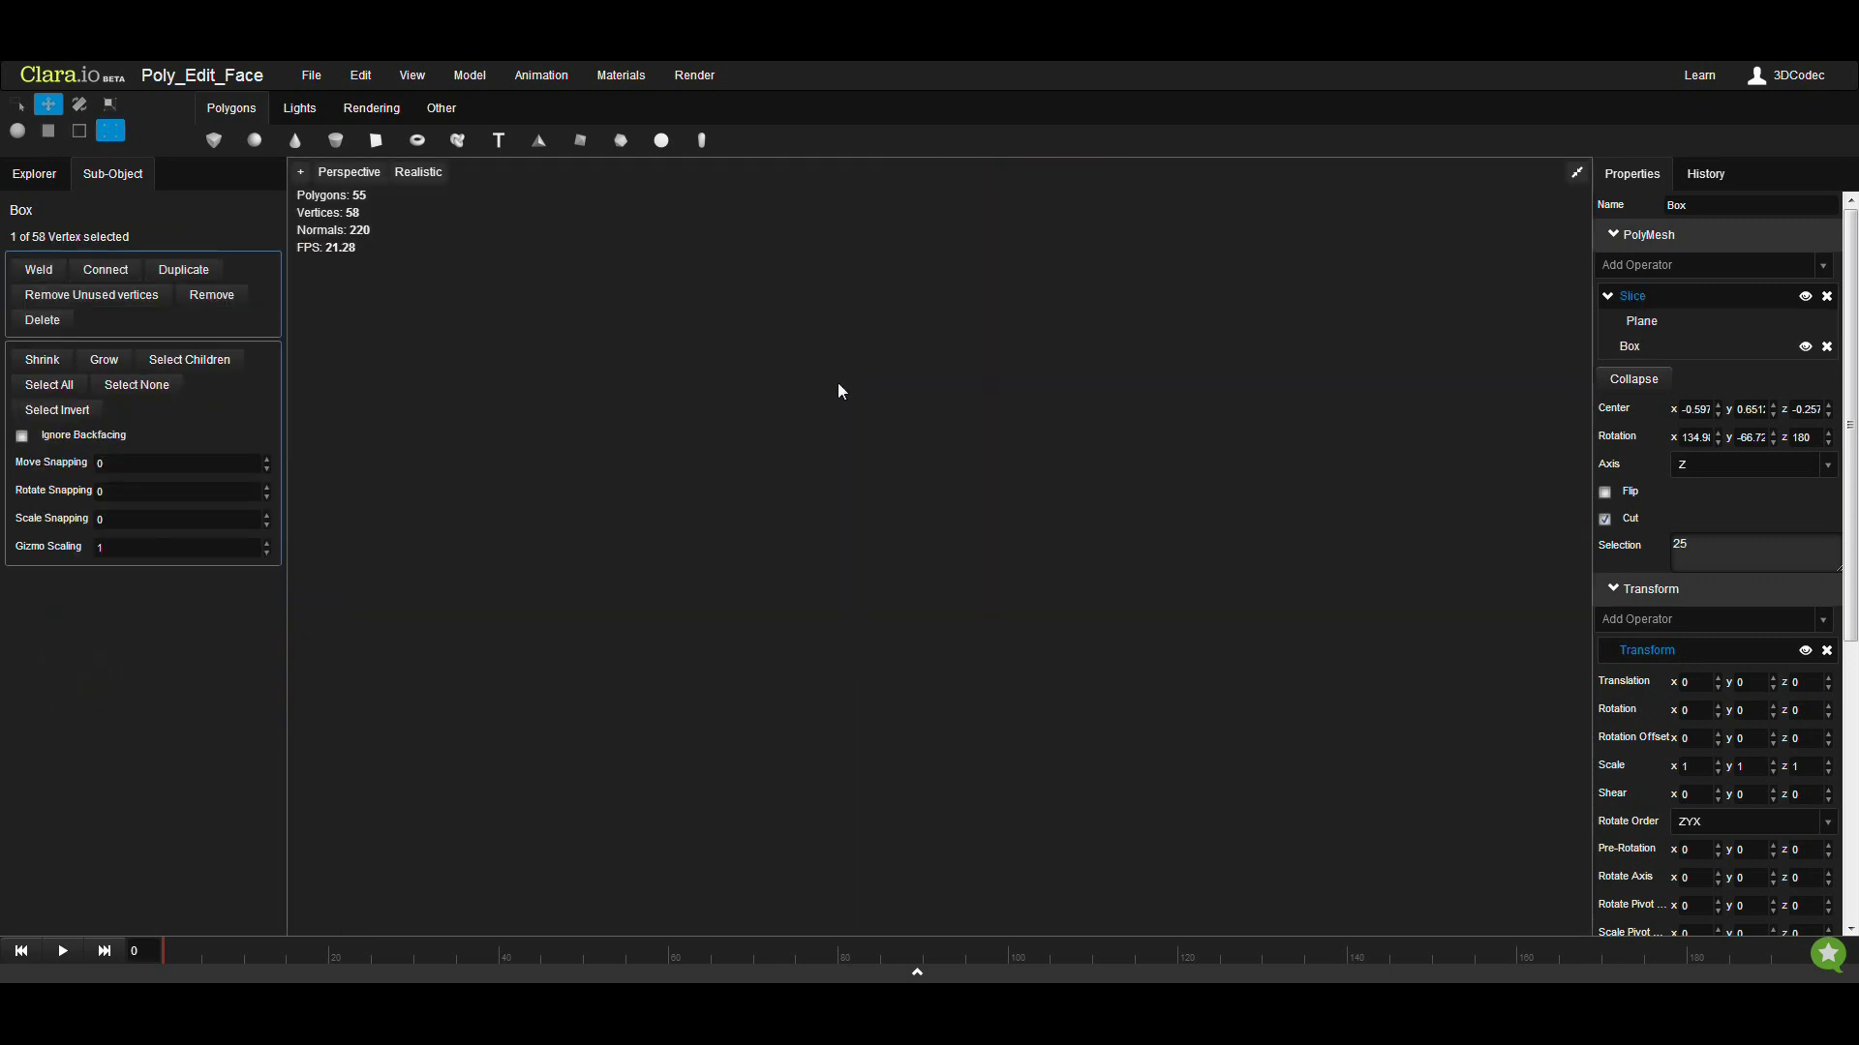
pyautogui.moveTo(835, 456); pyautogui.dragTo(850, 373, button='middle')
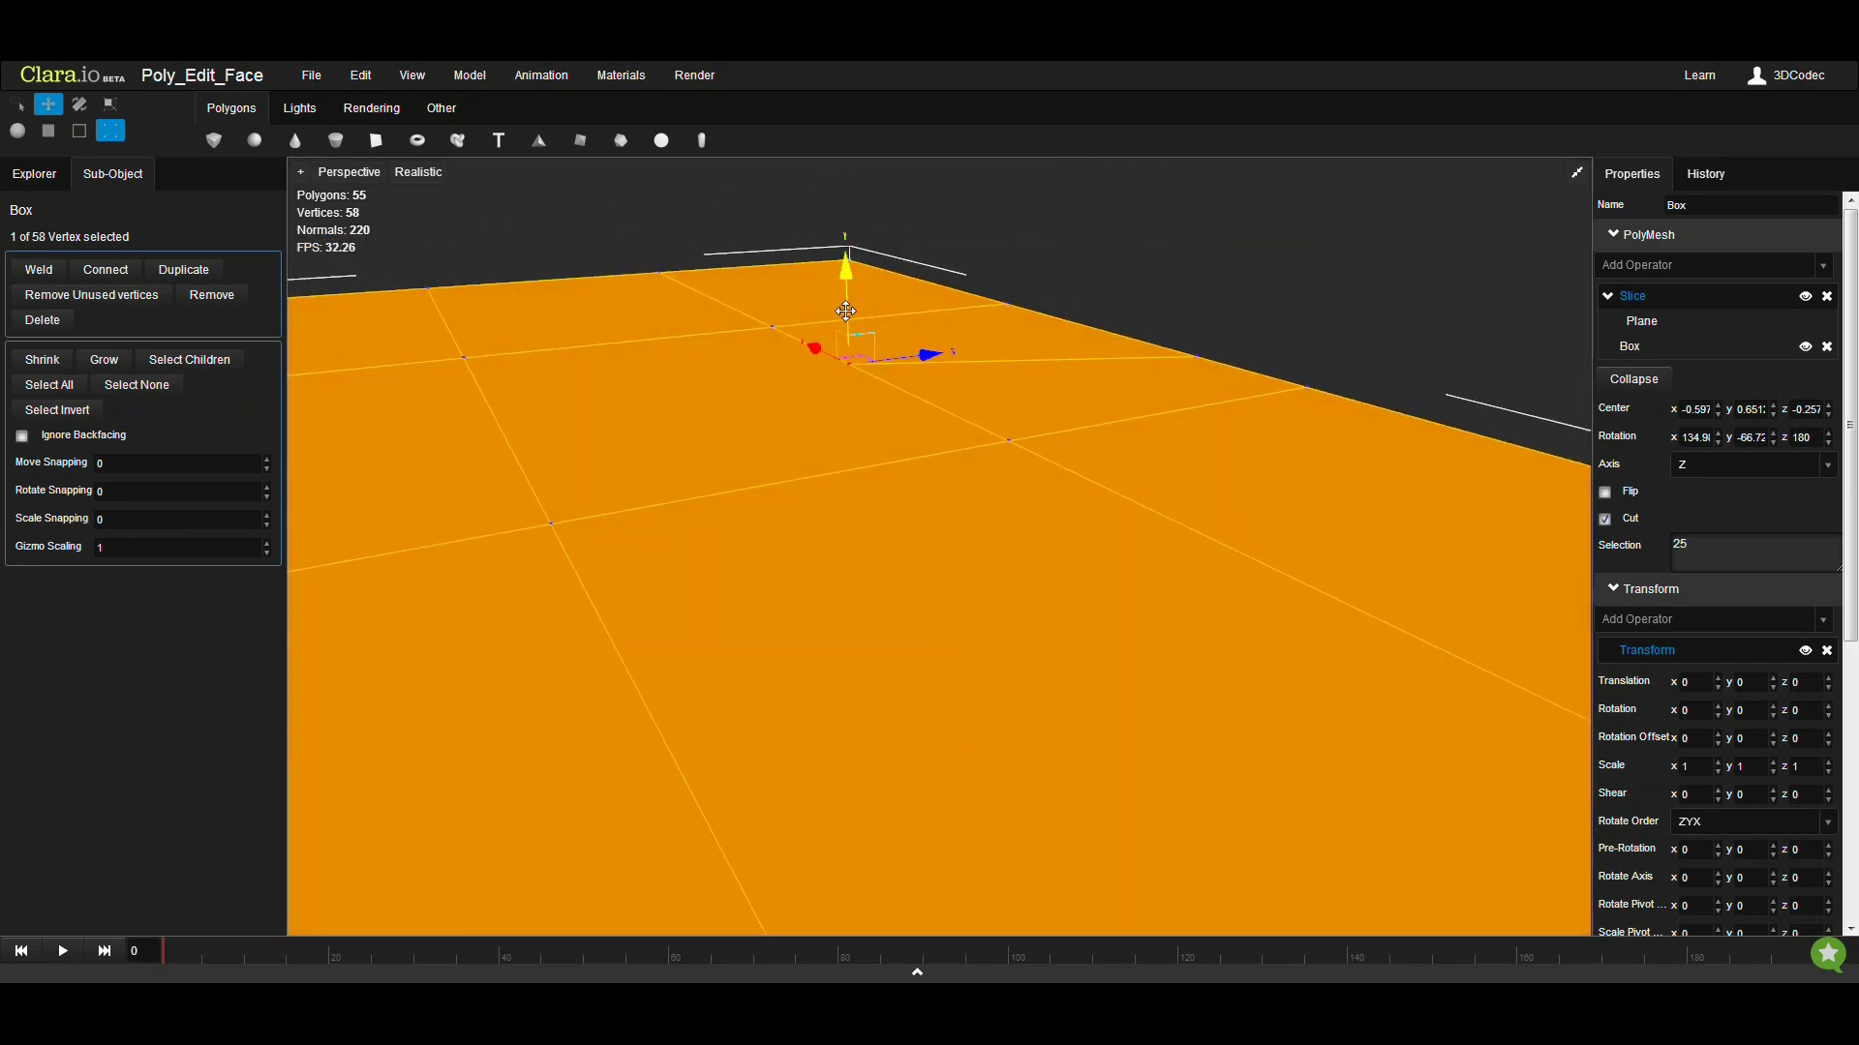
pyautogui.moveTo(845, 311); pyautogui.dragTo(845, 279)
pyautogui.moveTo(774, 348); pyautogui.dragTo(882, 552, button='middle')
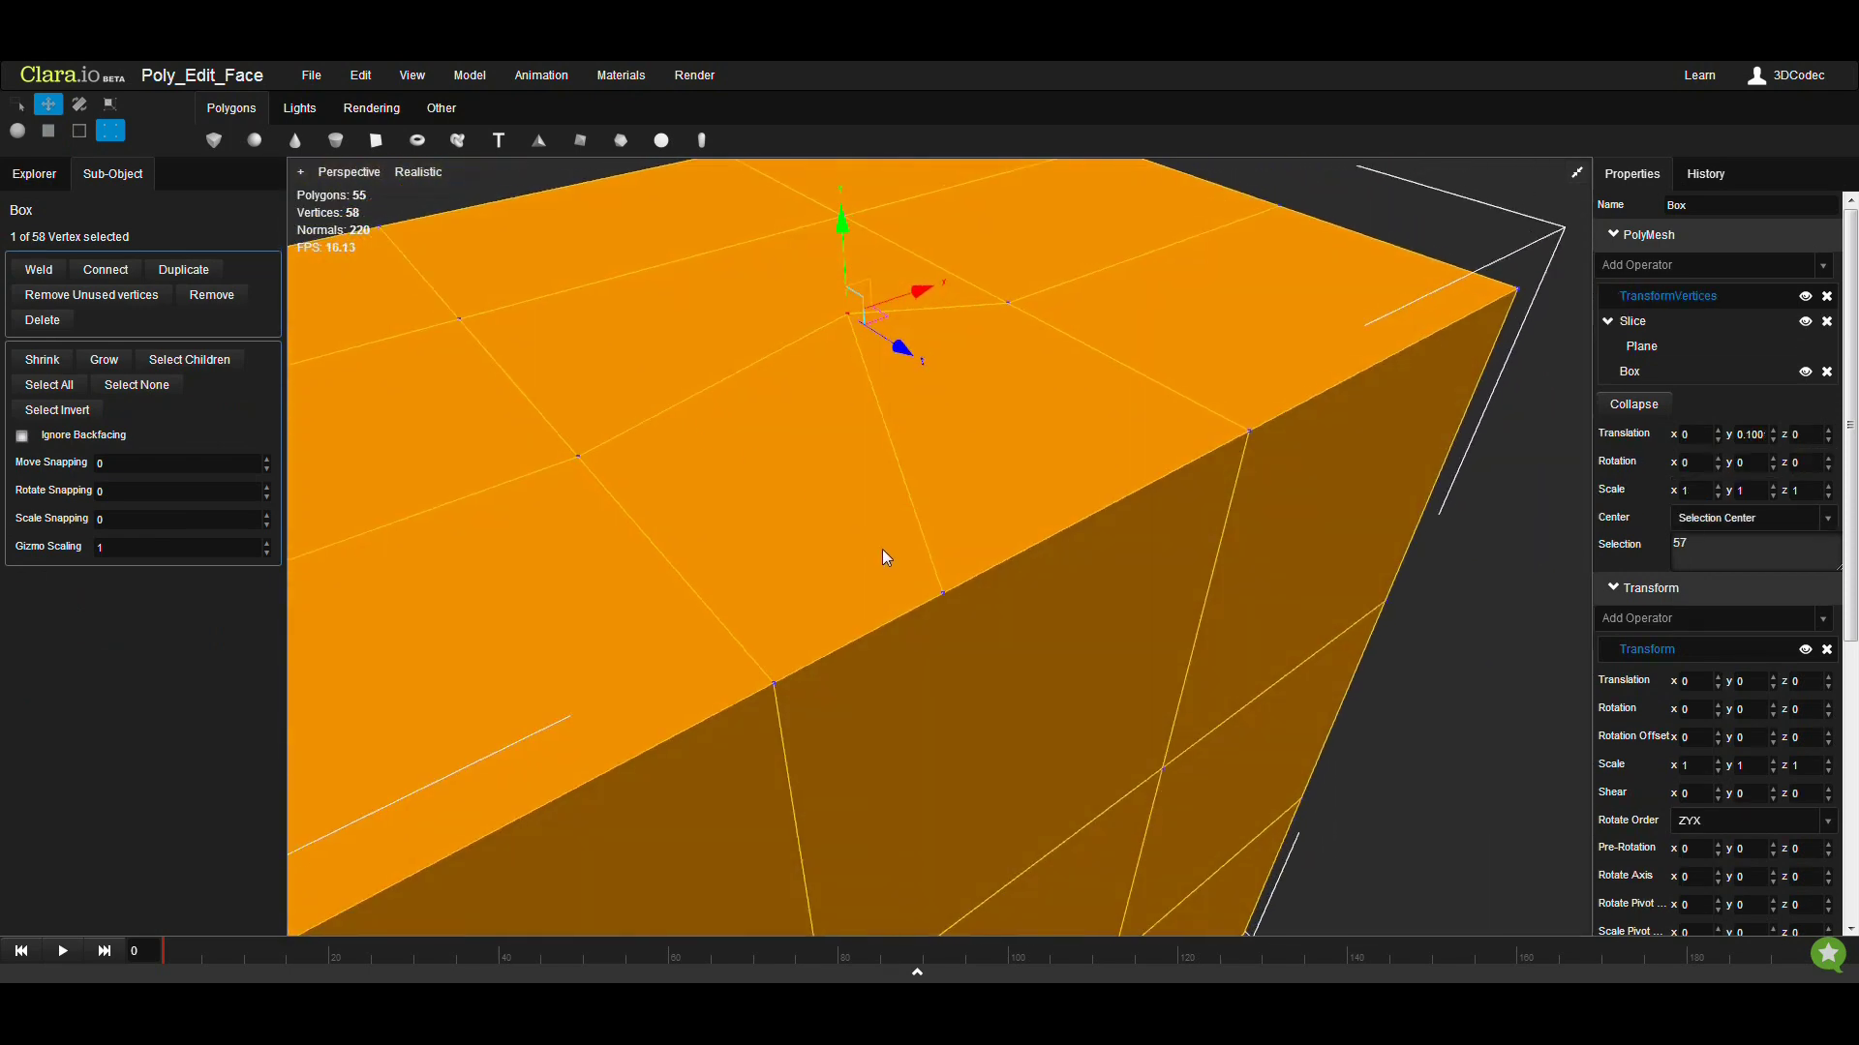
# Raise the cut's other vertex, on the front top edge, about 0.22 along Y
pyautogui.click(943, 592)
pyautogui.moveTo(945, 542); pyautogui.dragTo(943, 503)
pyautogui.moveTo(942, 502); pyautogui.dragTo(1032, 498, button='middle')
pyautogui.moveTo(851, 742); pyautogui.dragTo(919, 590, button='middle')
pyautogui.scroll(-2, 844, 612)
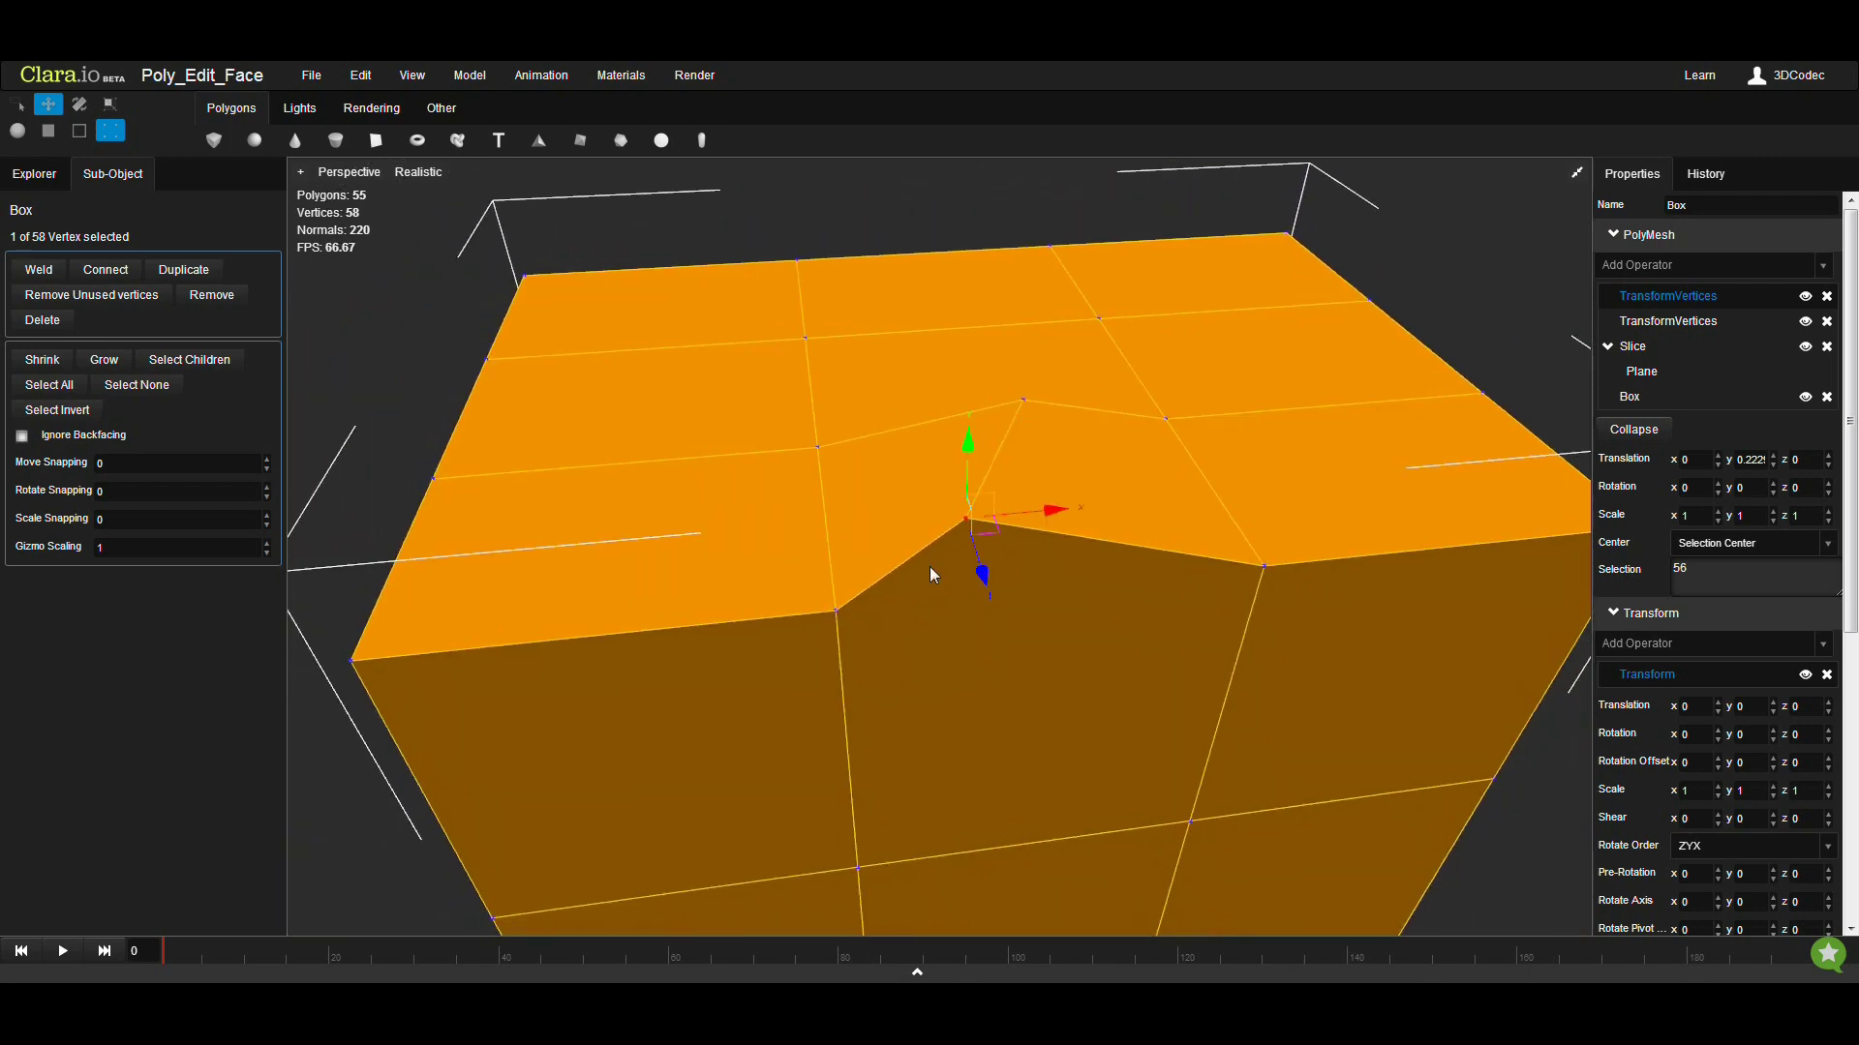
pyautogui.moveTo(1070, 578); pyautogui.dragTo(1014, 641, button='middle')
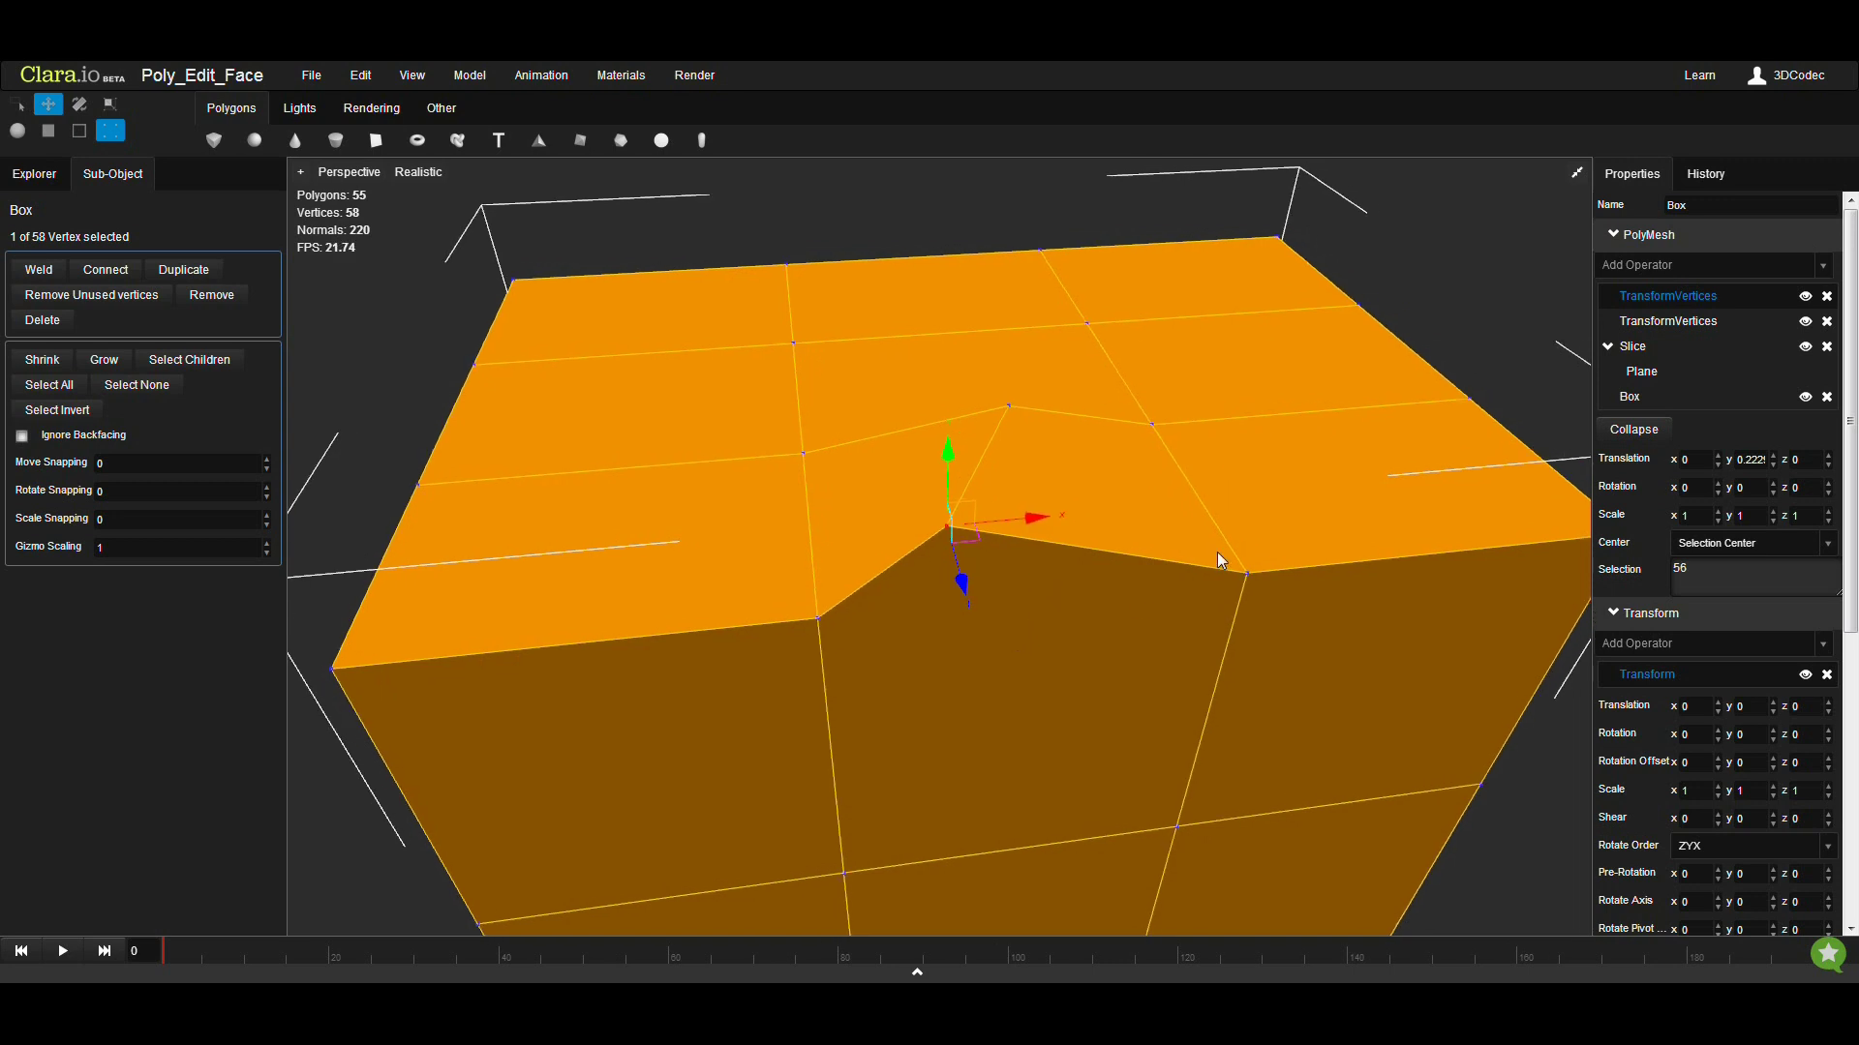